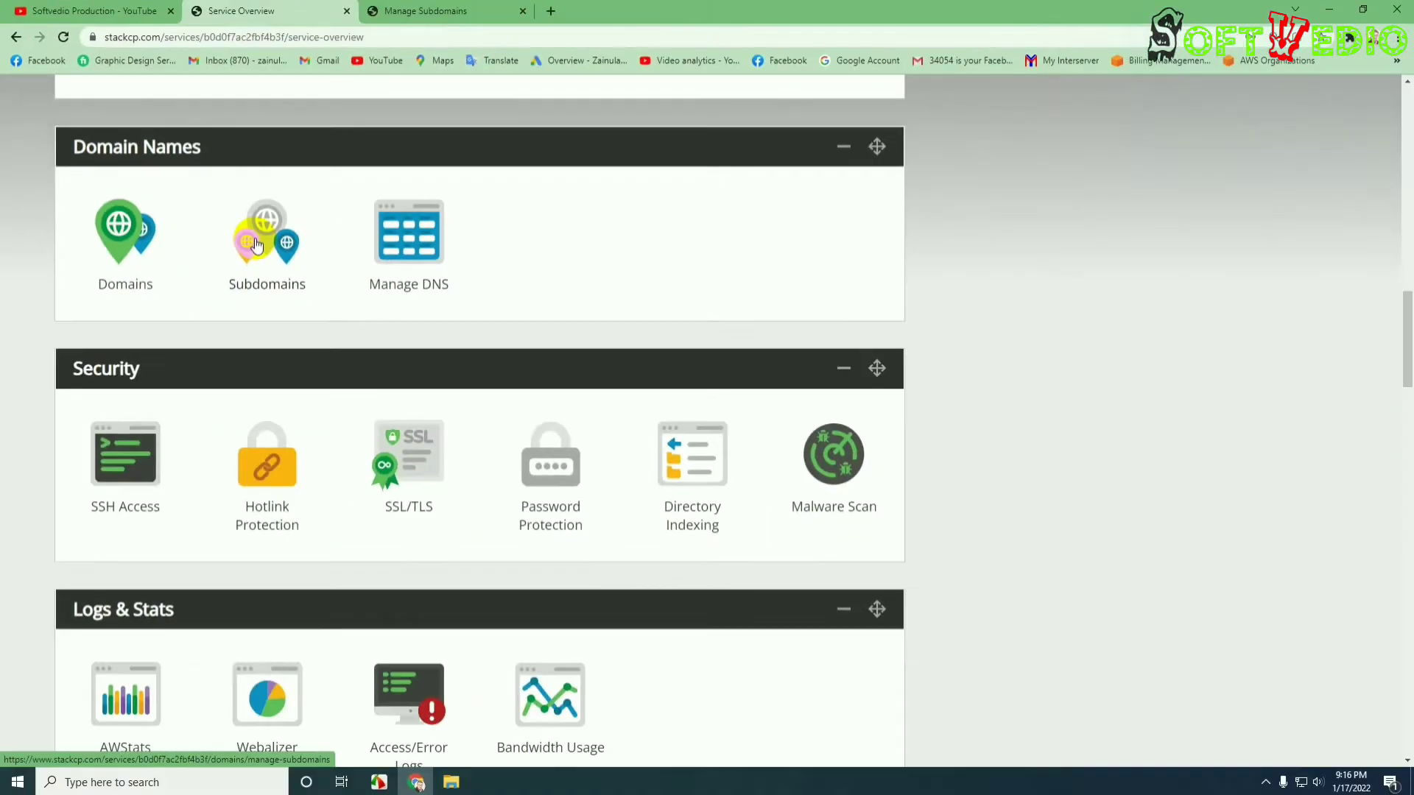
Open the Subdomains page from Domain Names in a new tab and switch to it
{"action": "right_click", "coordinate": [521, 398]}
{"action": "left_click", "coordinate": [607, 400]}
{"action": "left_click", "coordinate": [302, 241]}
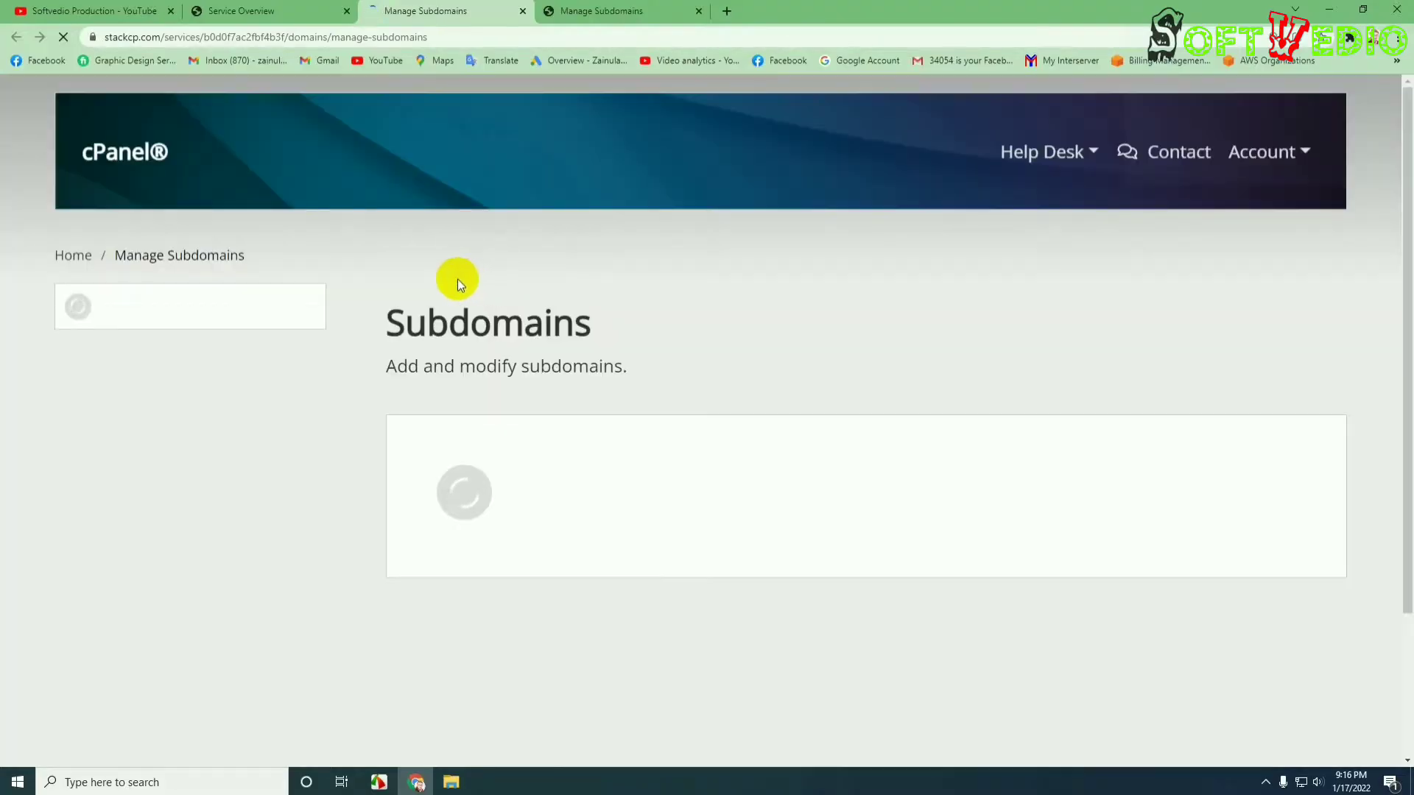
Create subdomain zain.softvedio.com with document root public_html/zain and check it in the list
{"action": "scroll", "coordinate": [545, 310], "scroll_direction": "down", "scroll_amount": 3}
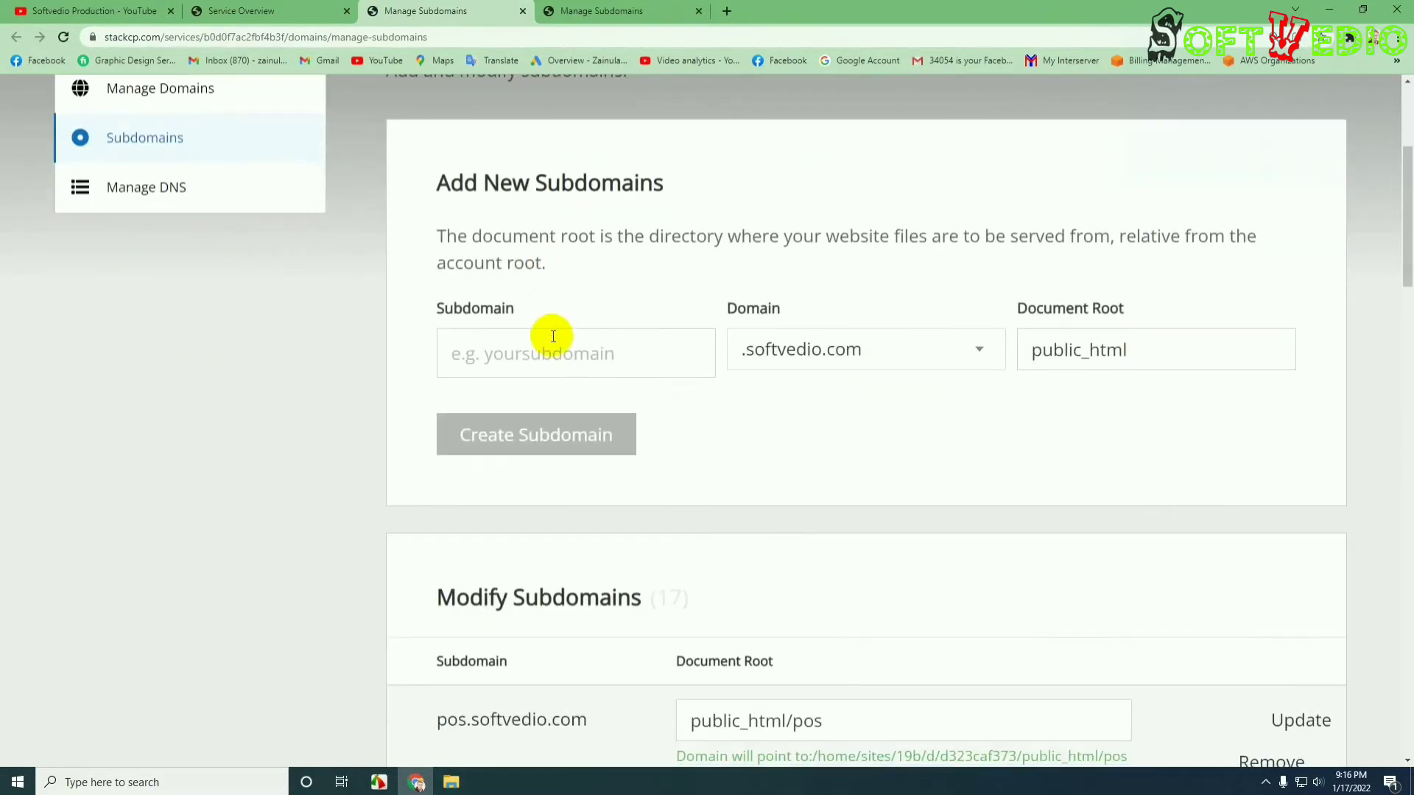
{"action": "left_click", "coordinate": [541, 353]}
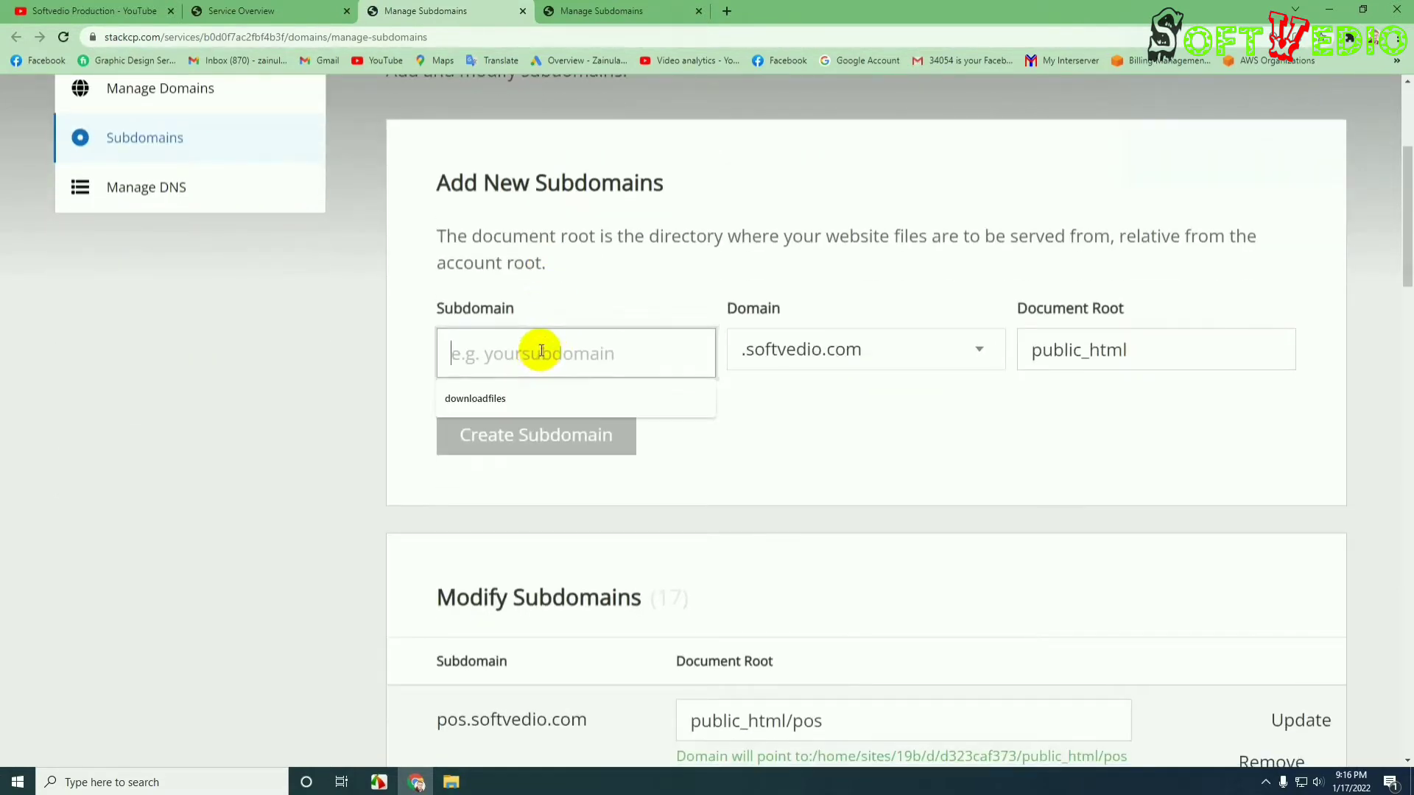
{"action": "type", "text": "zain"}
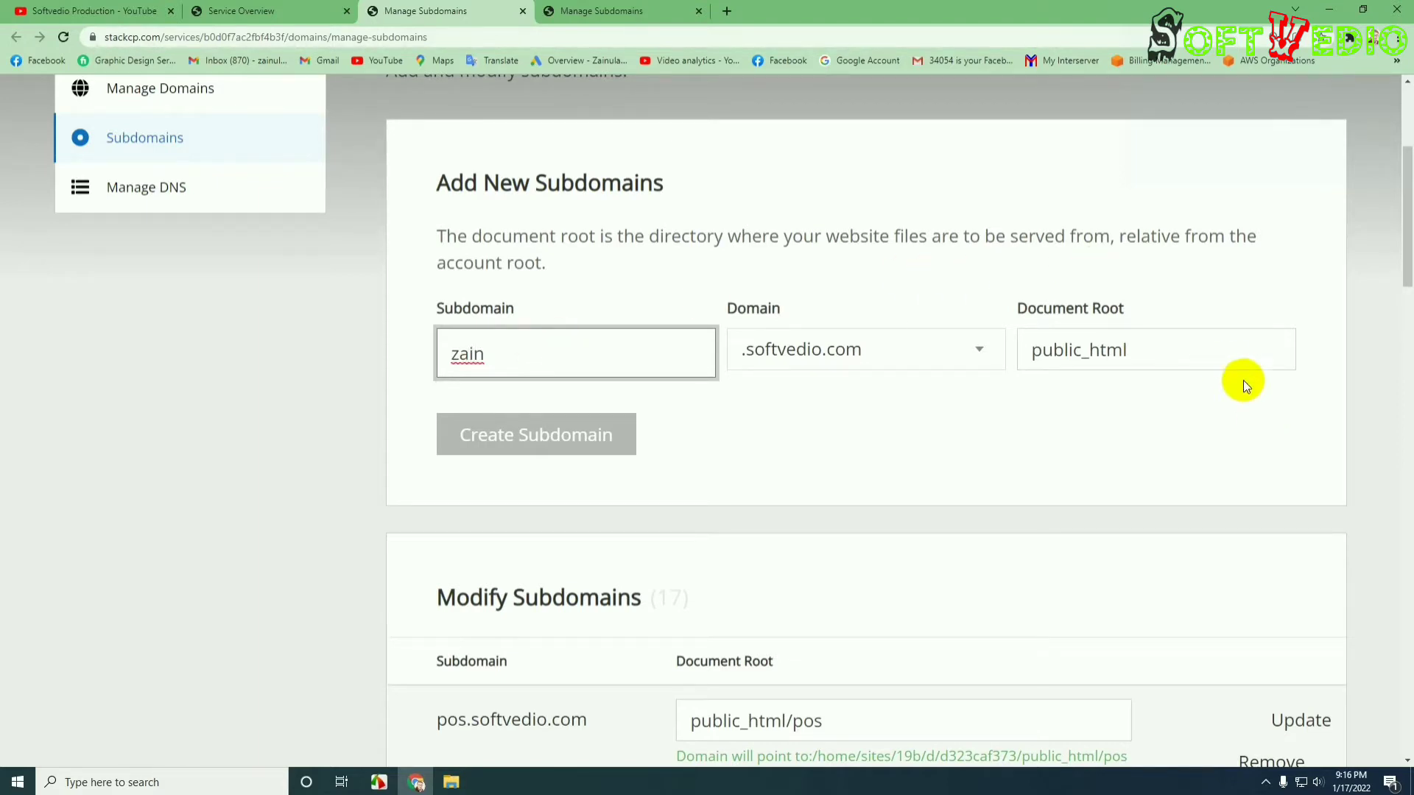
{"action": "left_click", "coordinate": [1241, 356]}
{"action": "left_click", "coordinate": [639, 432]}
{"action": "scroll", "coordinate": [586, 439], "scroll_direction": "down", "scroll_amount": 1}
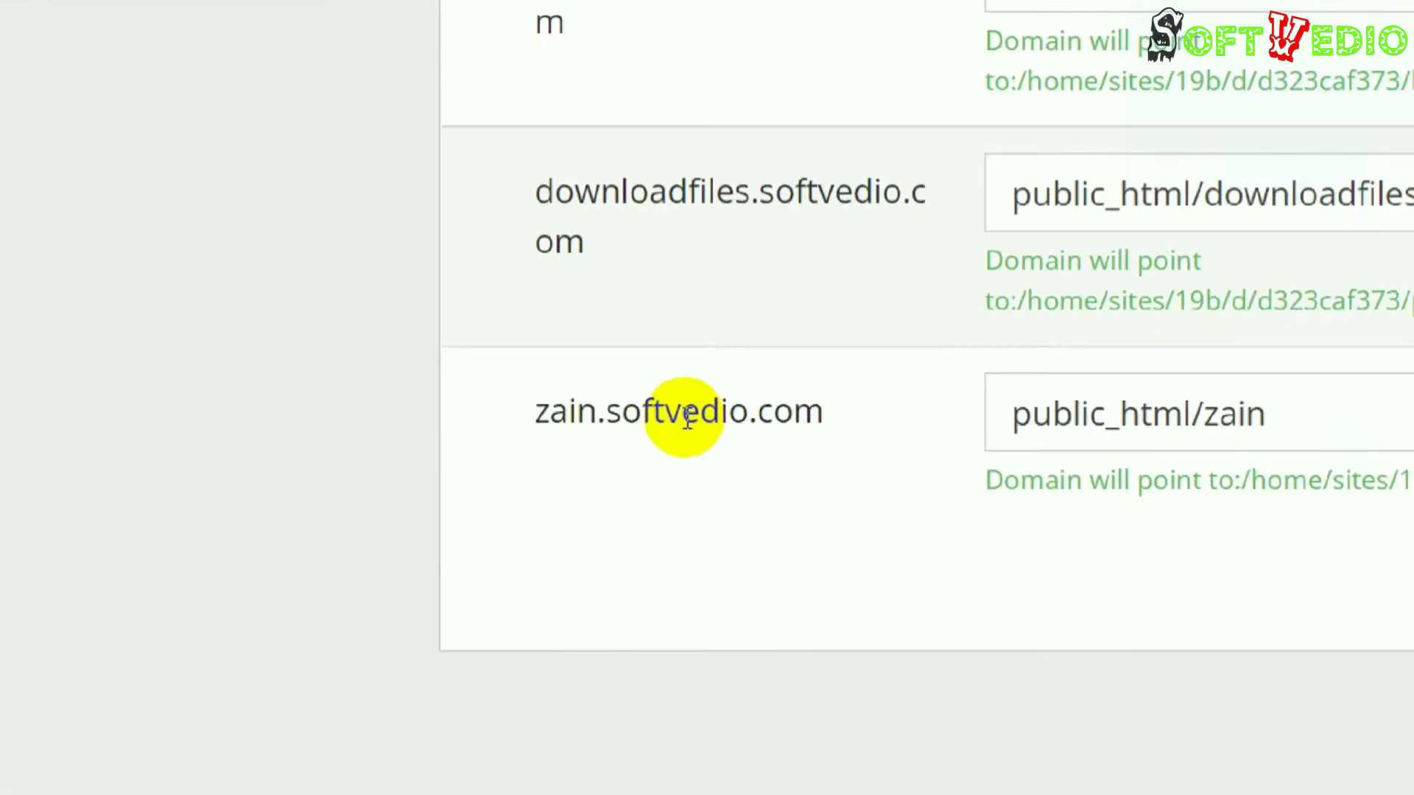
{"action": "left_click_drag", "start_coordinate": [433, 391], "coordinate": [590, 396]}
{"action": "left_click", "coordinate": [858, 397]}
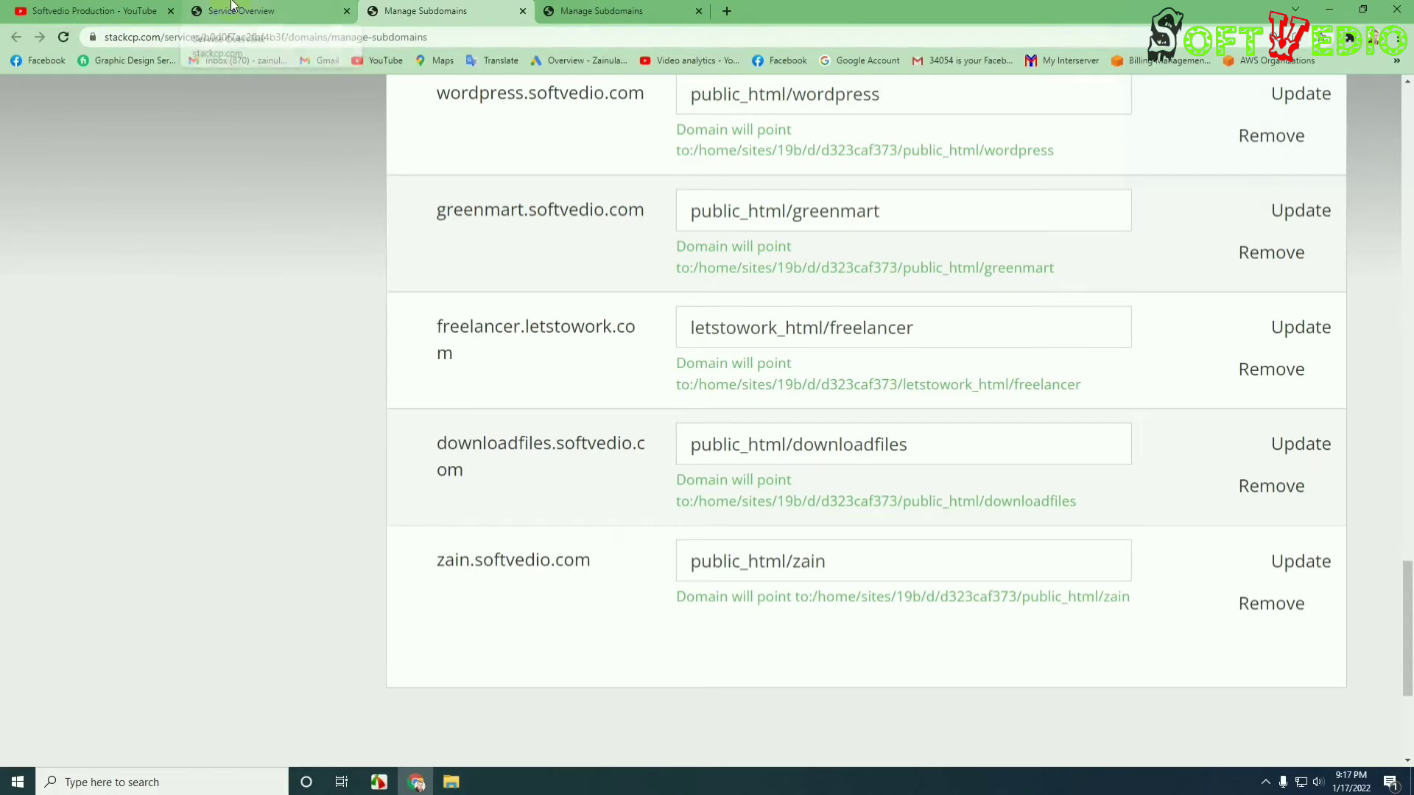
Run the WordPress one-click install with zain.softvedio.com as the domain
{"action": "left_click", "coordinate": [232, 6]}
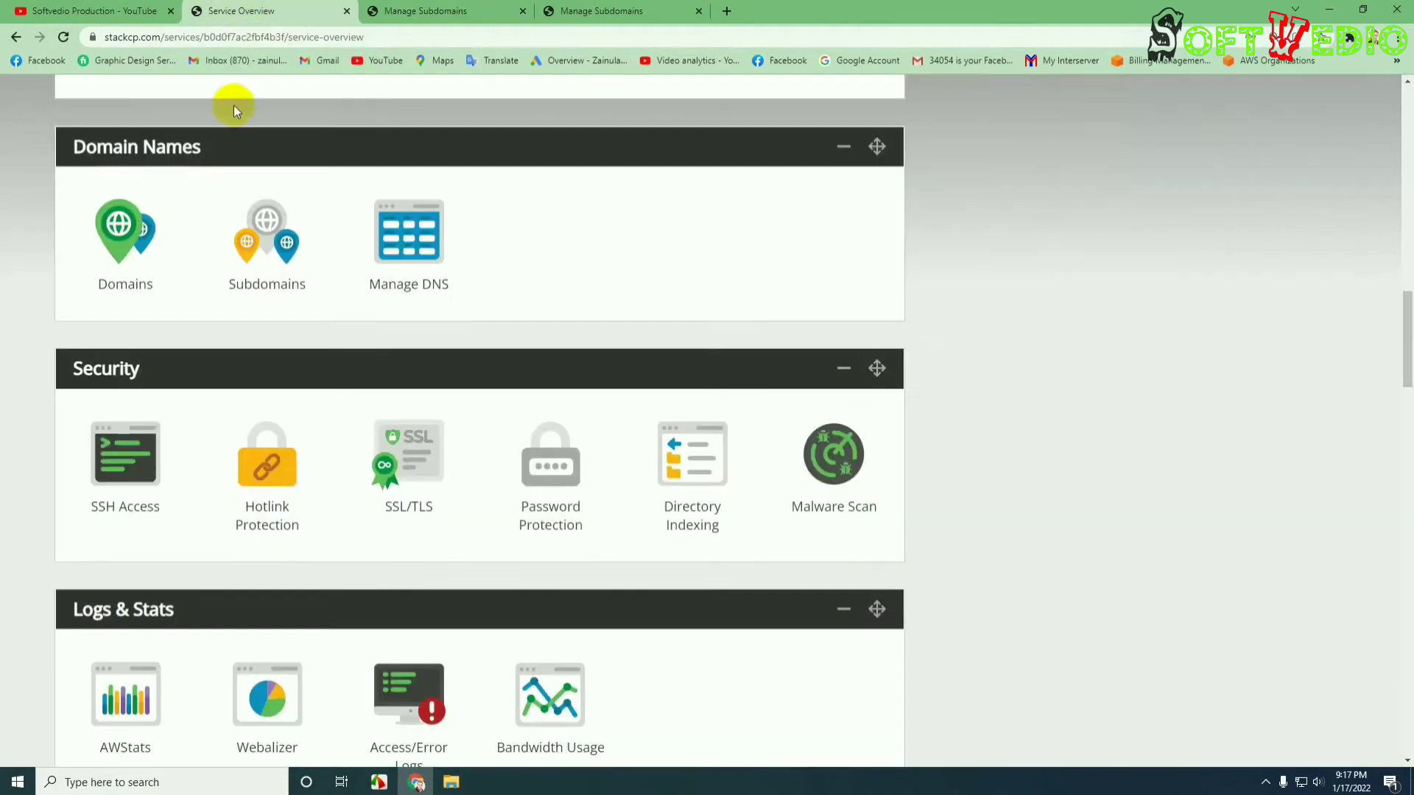
{"action": "scroll", "coordinate": [274, 286], "scroll_direction": "down", "scroll_amount": 15}
{"action": "scroll", "coordinate": [274, 290], "scroll_direction": "down", "scroll_amount": 18}
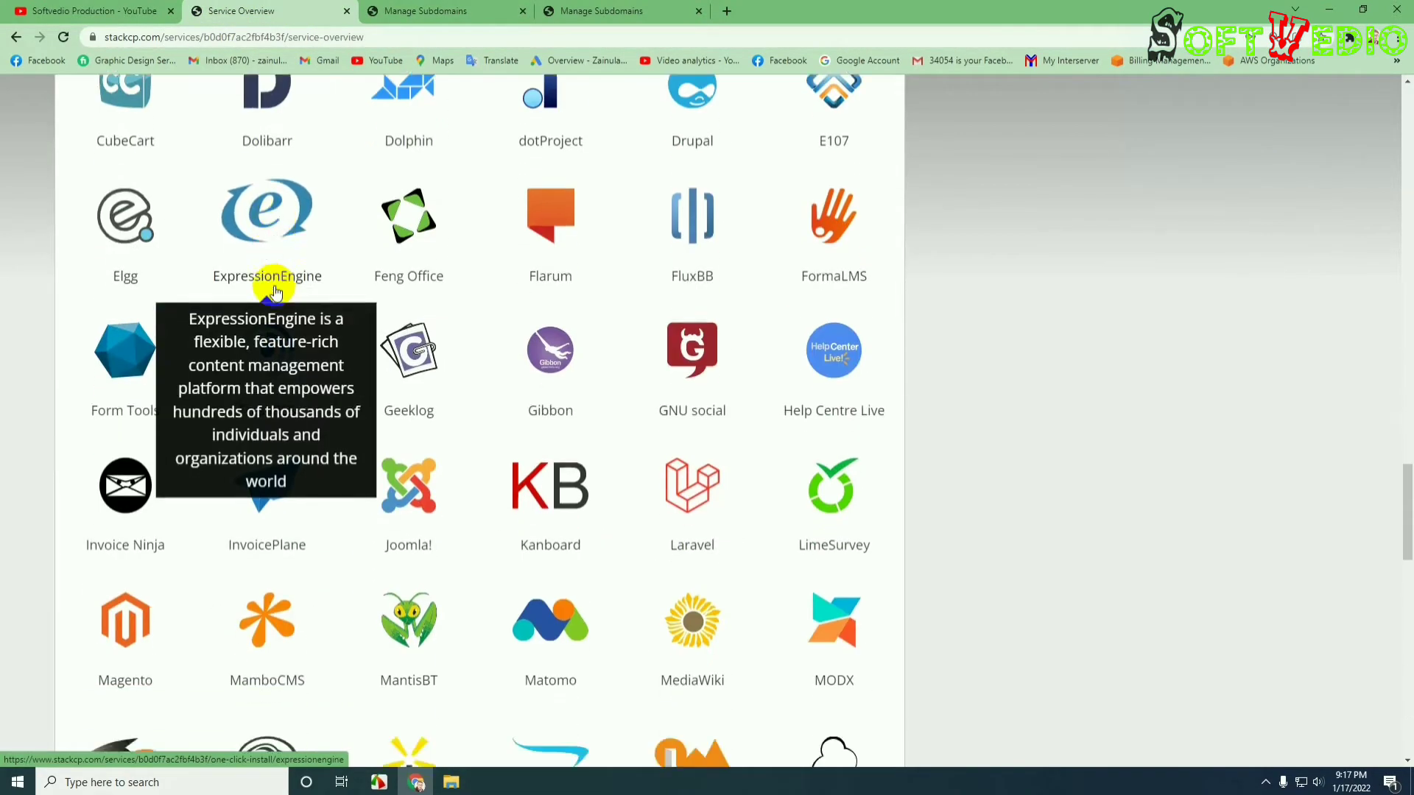
{"action": "scroll", "coordinate": [351, 355], "scroll_direction": "down", "scroll_amount": 1}
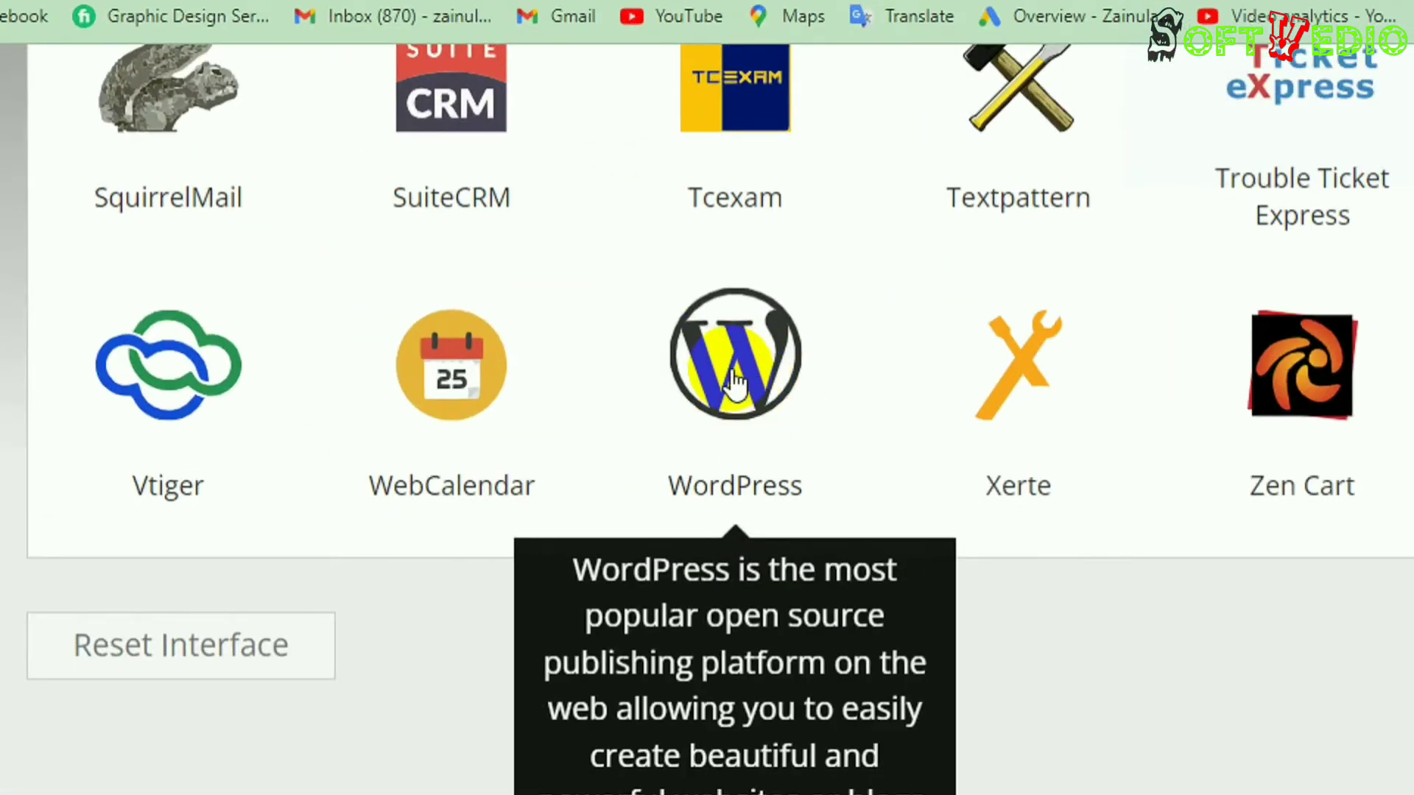
{"action": "left_click", "coordinate": [734, 381]}
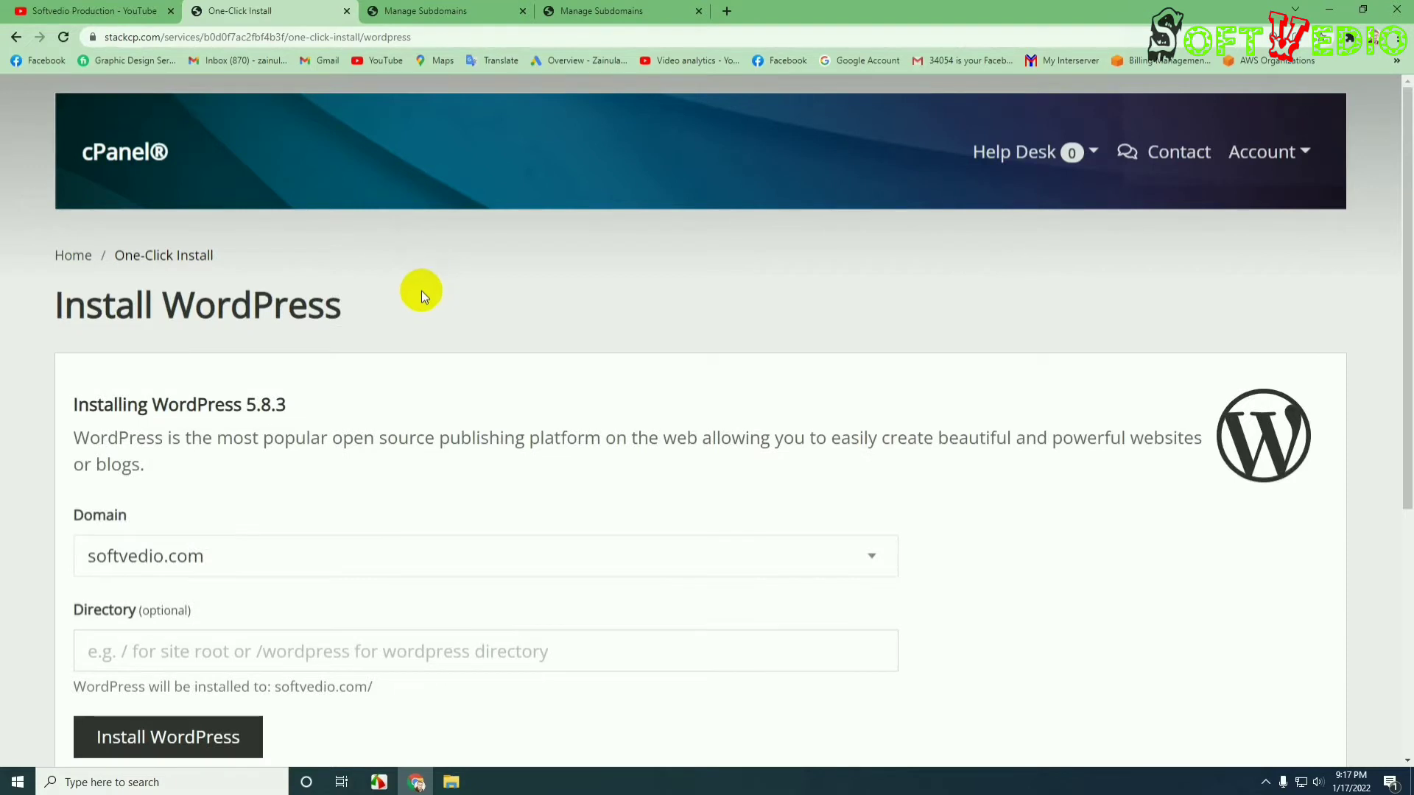
{"action": "scroll", "coordinate": [426, 361], "scroll_direction": "down", "scroll_amount": 3}
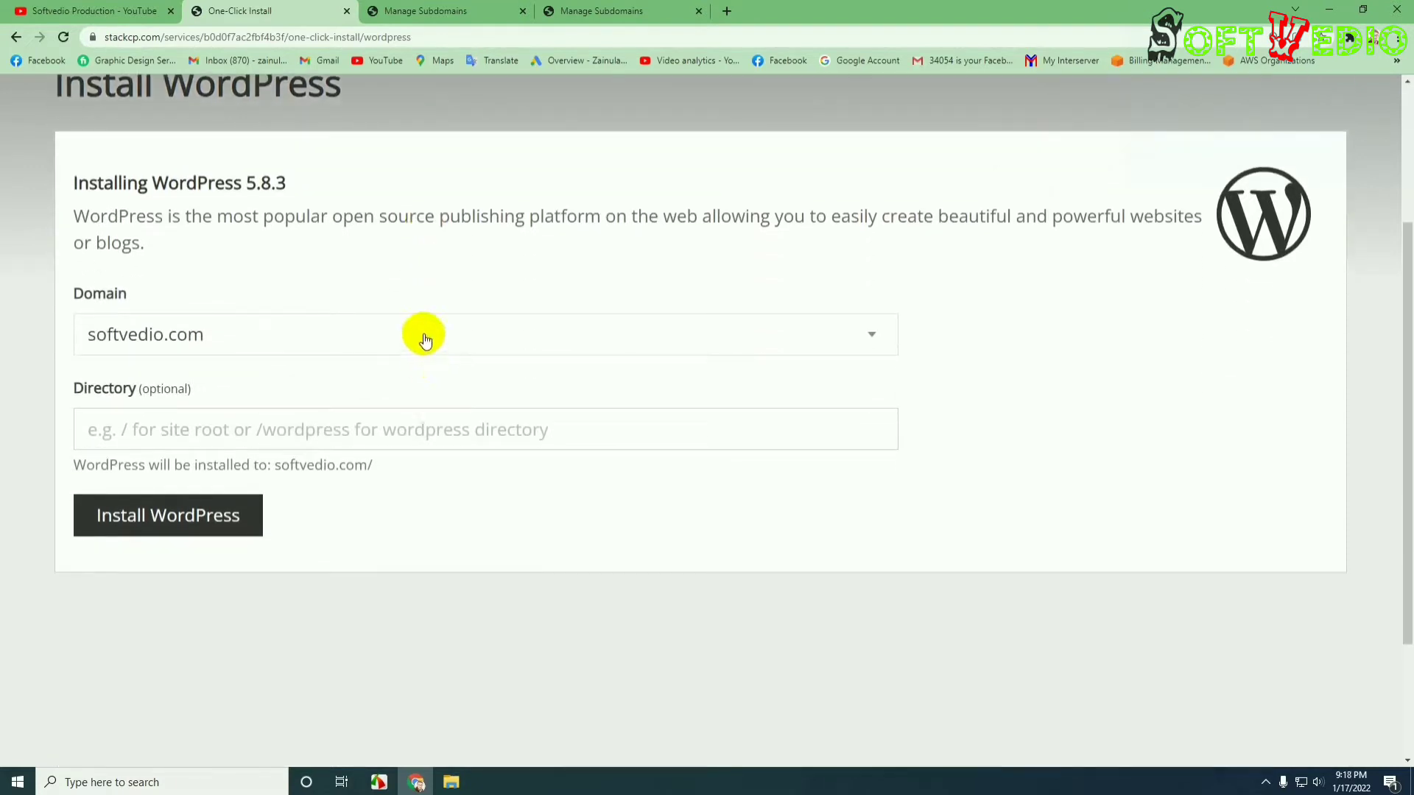
{"action": "left_click", "coordinate": [214, 341]}
{"action": "left_click", "coordinate": [247, 564]}
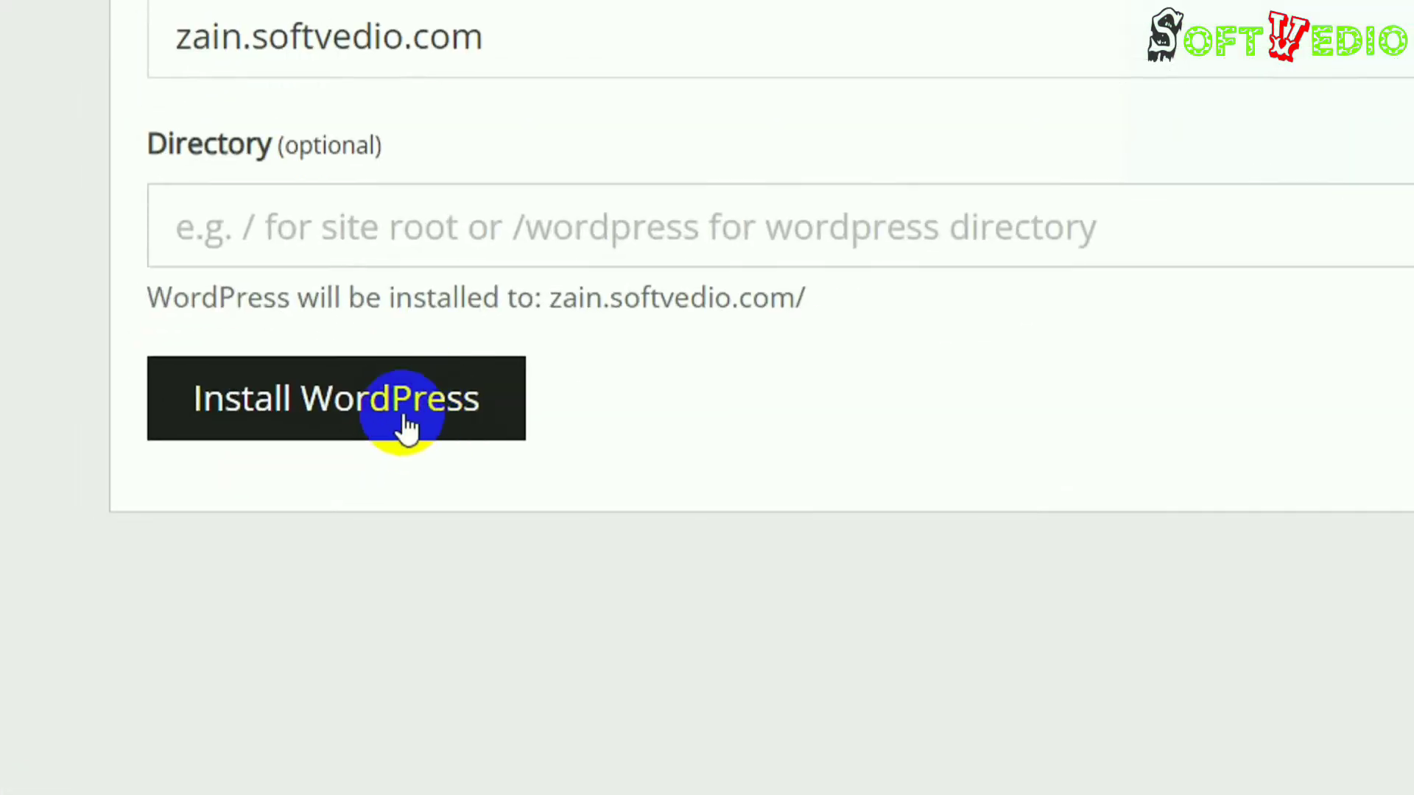
{"action": "left_click", "coordinate": [405, 426]}
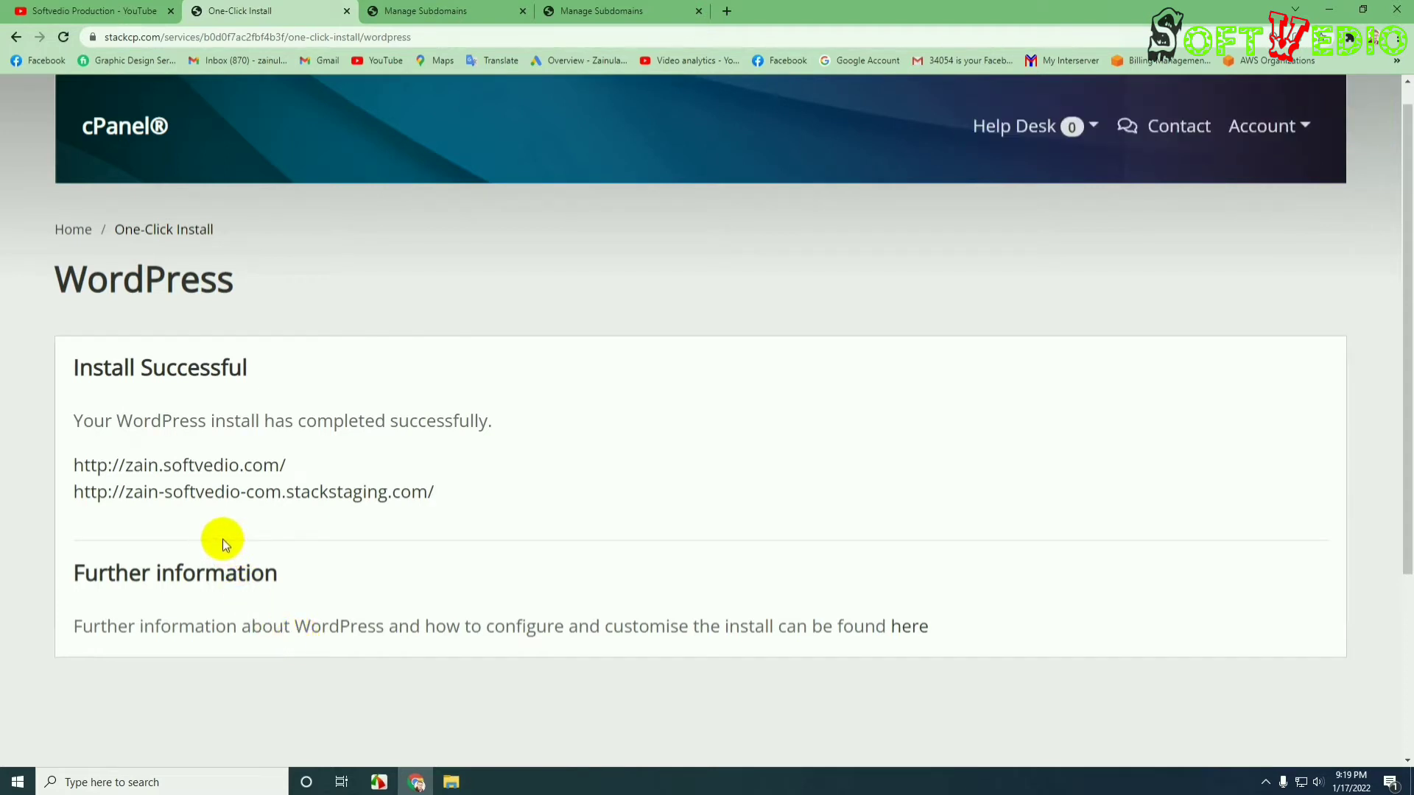
Open the new zain.softvedio.com site in a new tab
{"action": "right_click", "coordinate": [207, 472]}
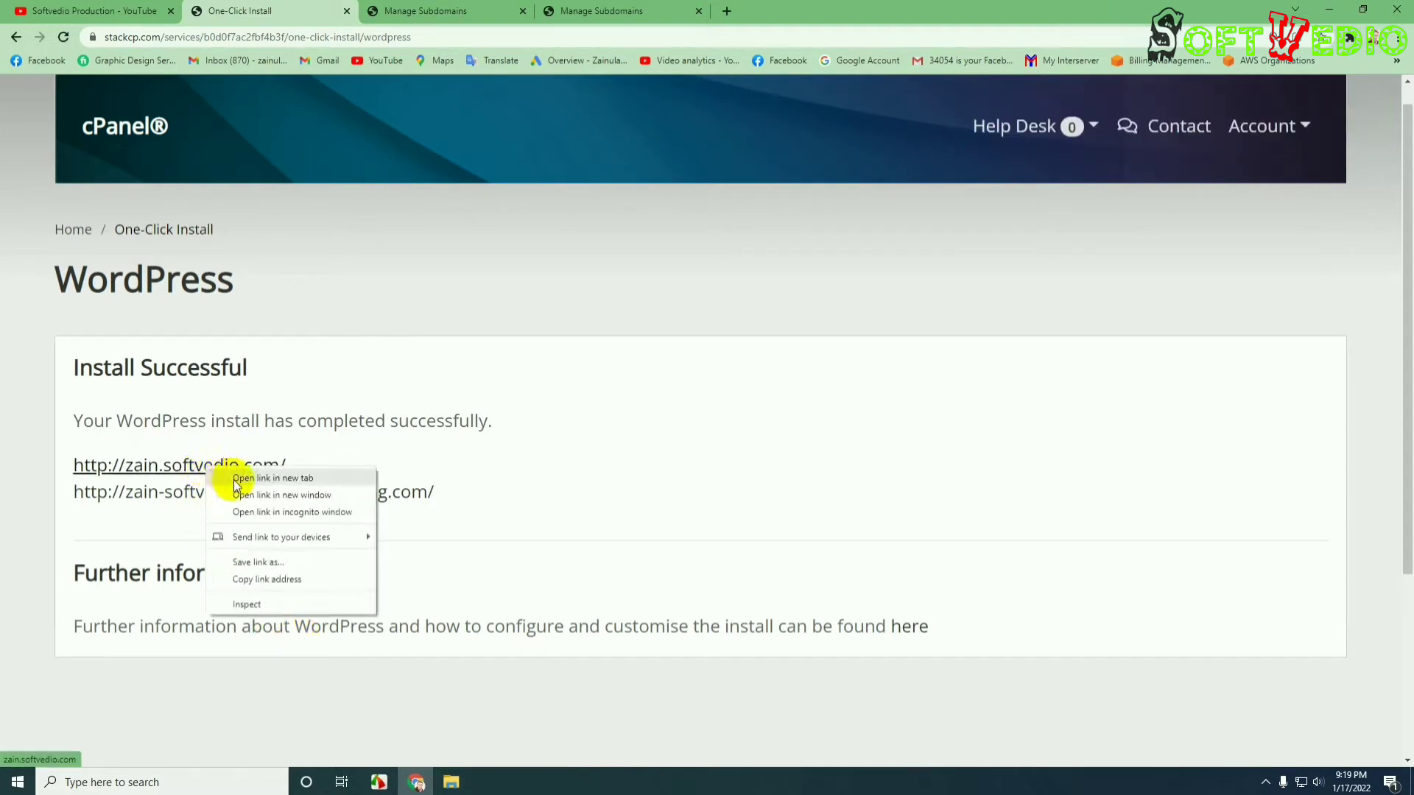
{"action": "left_click", "coordinate": [232, 479]}
{"action": "left_click", "coordinate": [584, 13]}
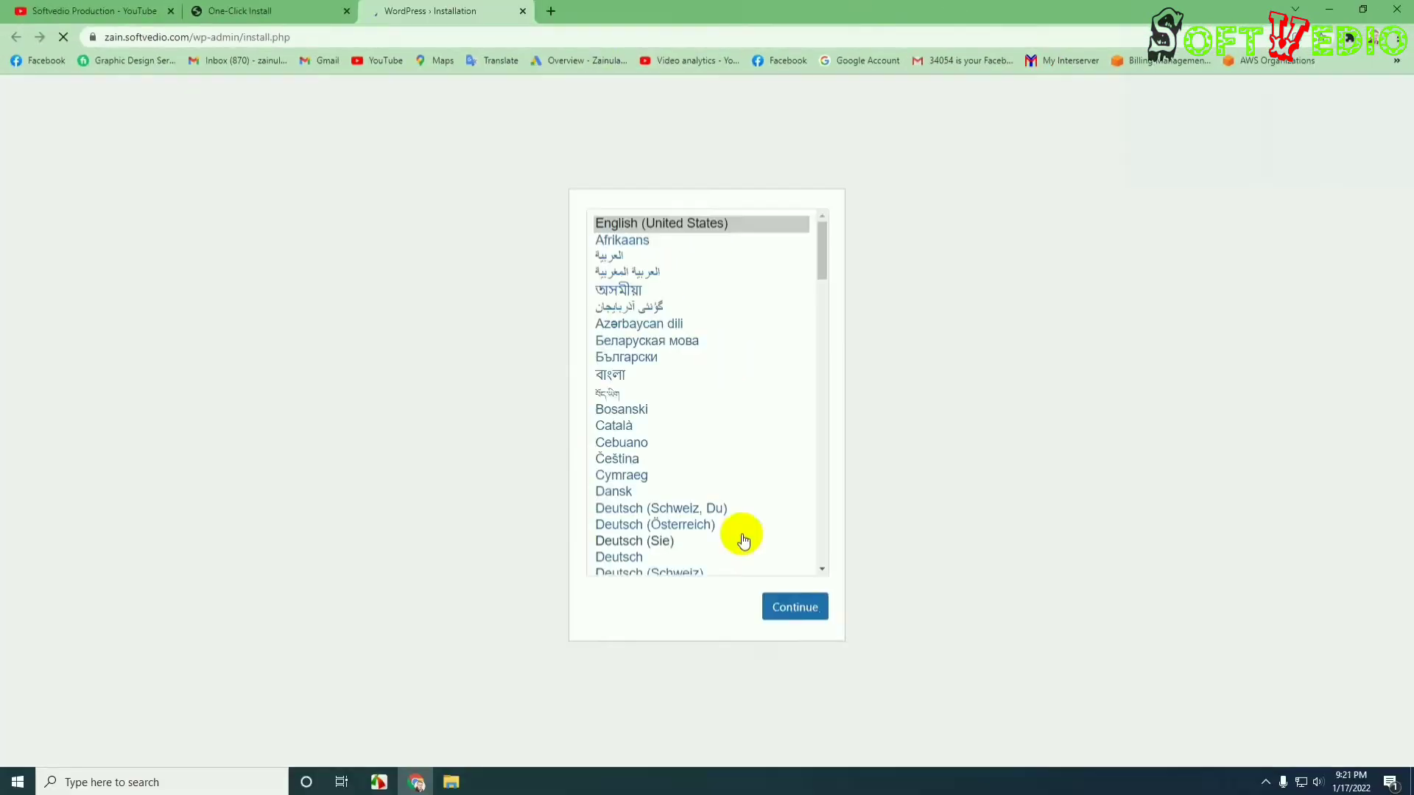
Continue in English (United States), then focus the Site Title and password fields
{"action": "left_click", "coordinate": [795, 607]}
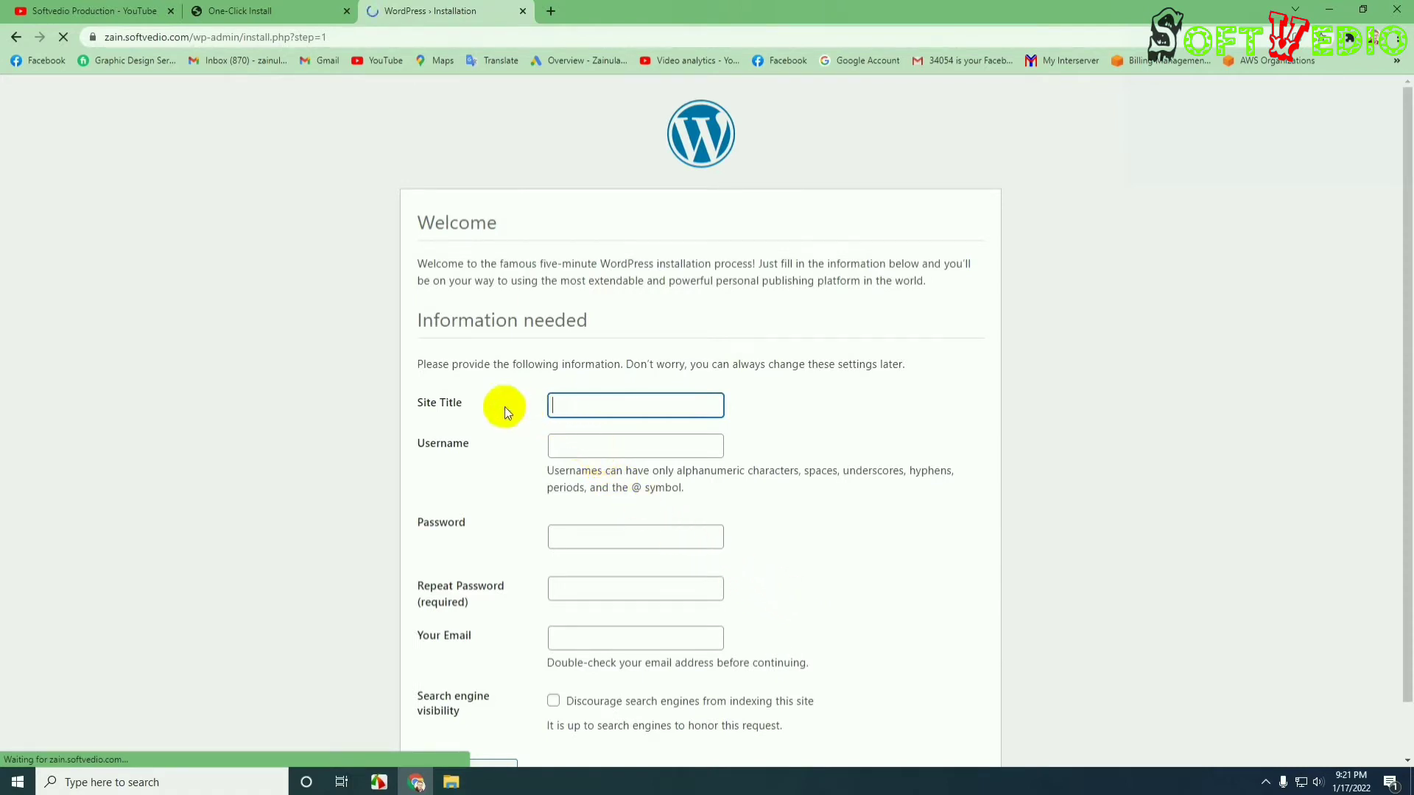
{"action": "left_click_drag", "start_coordinate": [467, 403], "coordinate": [417, 391]}
{"action": "left_click", "coordinate": [578, 403]}
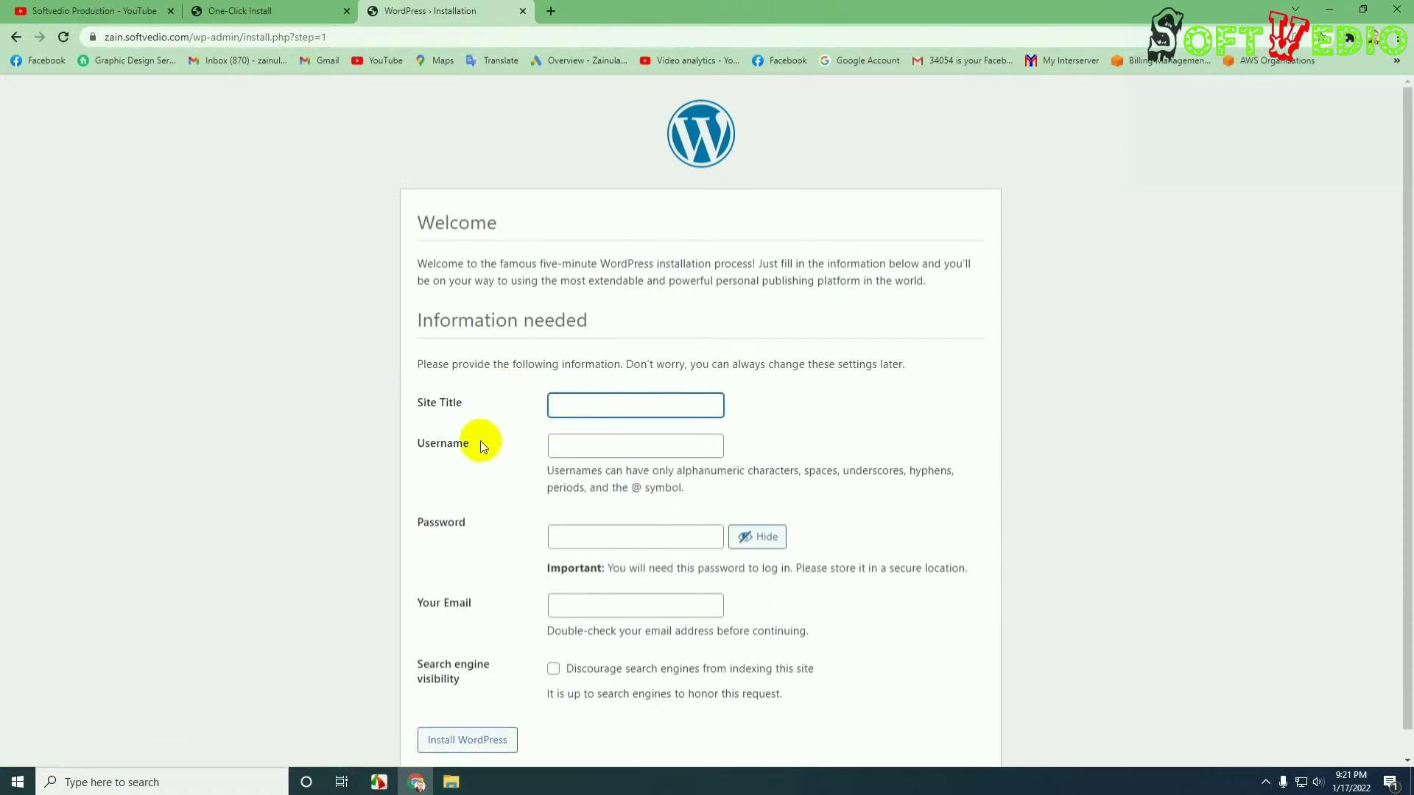
{"action": "left_click_drag", "start_coordinate": [480, 441], "coordinate": [420, 444]}
{"action": "scroll", "coordinate": [420, 443], "scroll_direction": "down", "scroll_amount": 1}
{"action": "left_click", "coordinate": [594, 508]}
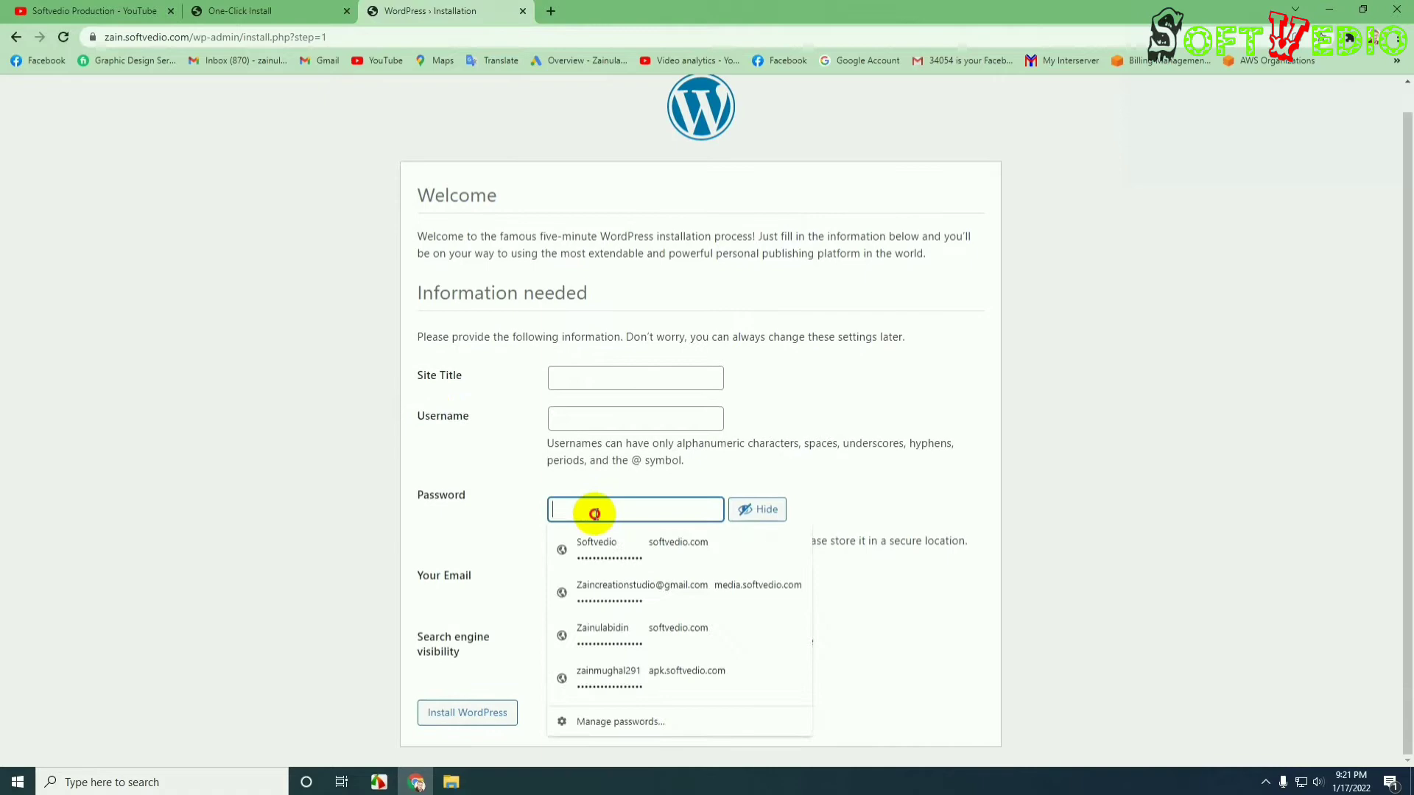
{"action": "left_click", "coordinate": [529, 594]}
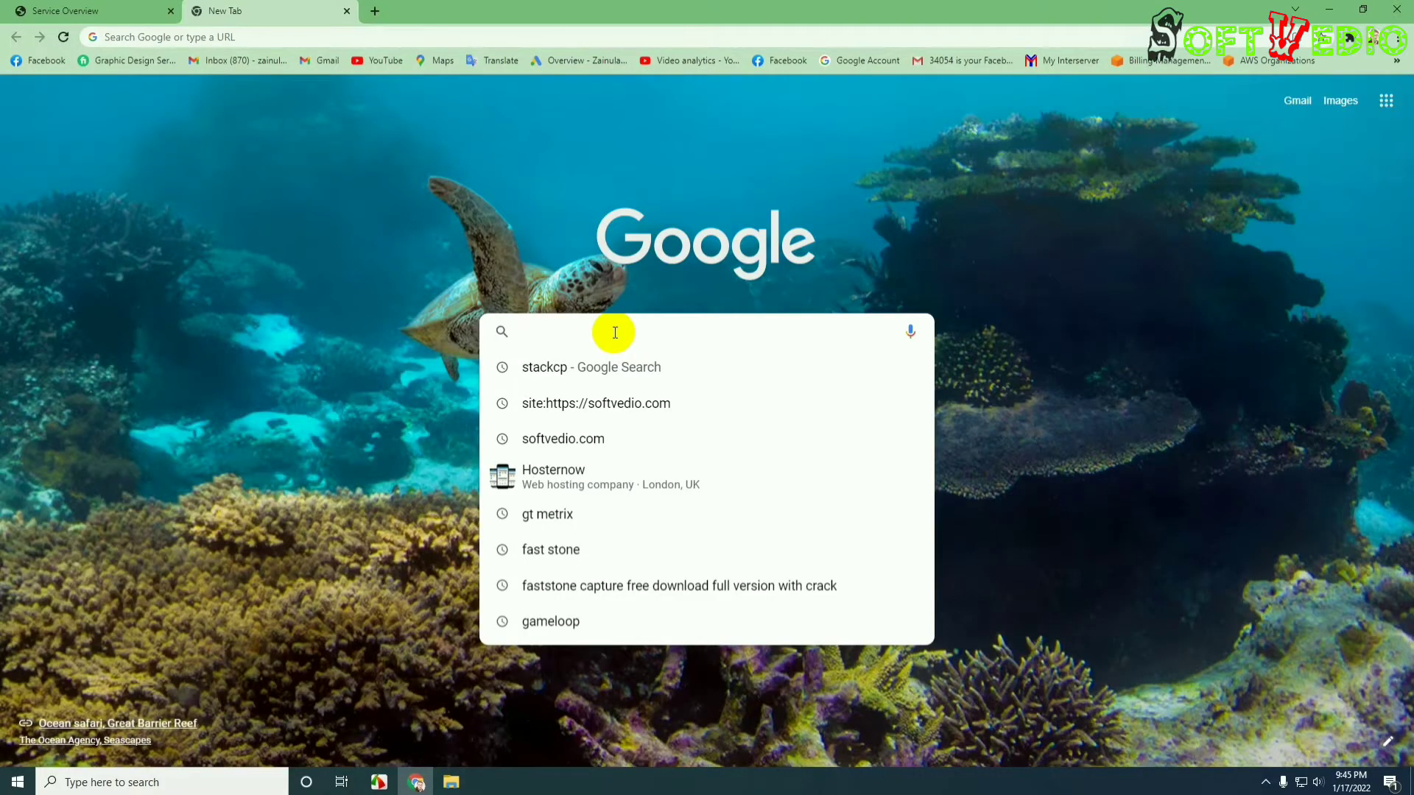
Download the WordPress 5.8.3 zip from wordpress.org/download and save it to Downloads
{"action": "type", "text": "wordpress"}
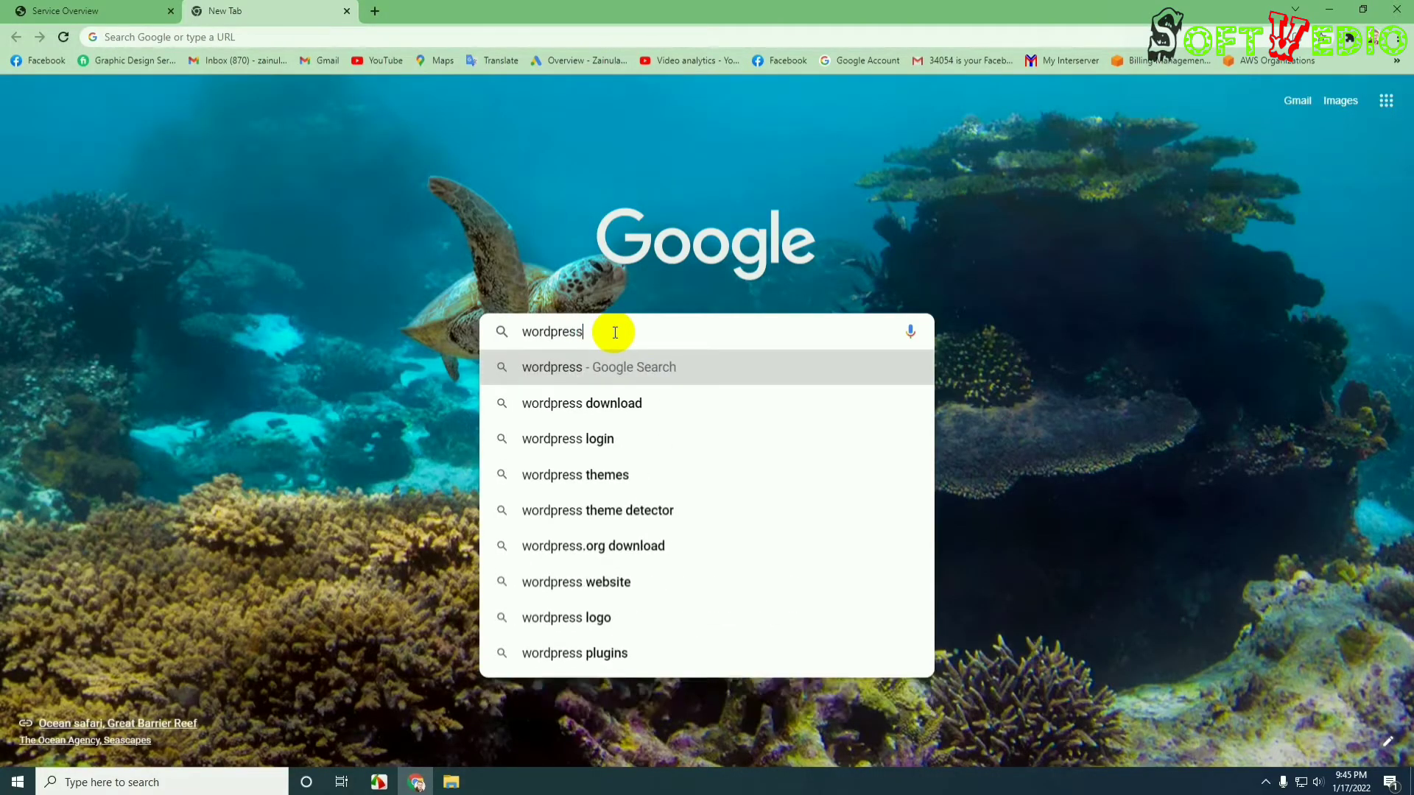
{"action": "type", "text": ".org"}
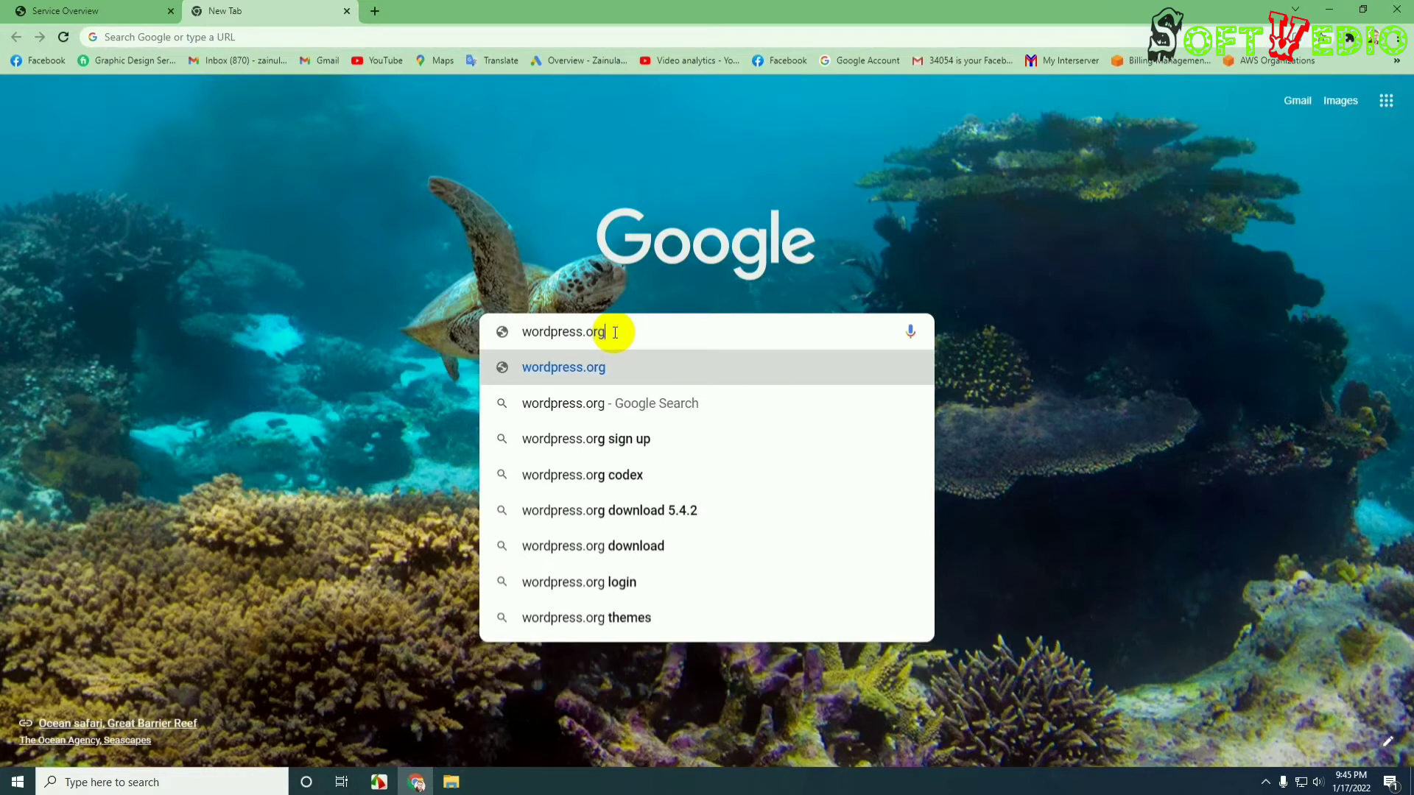
{"action": "type", "text": "/"}
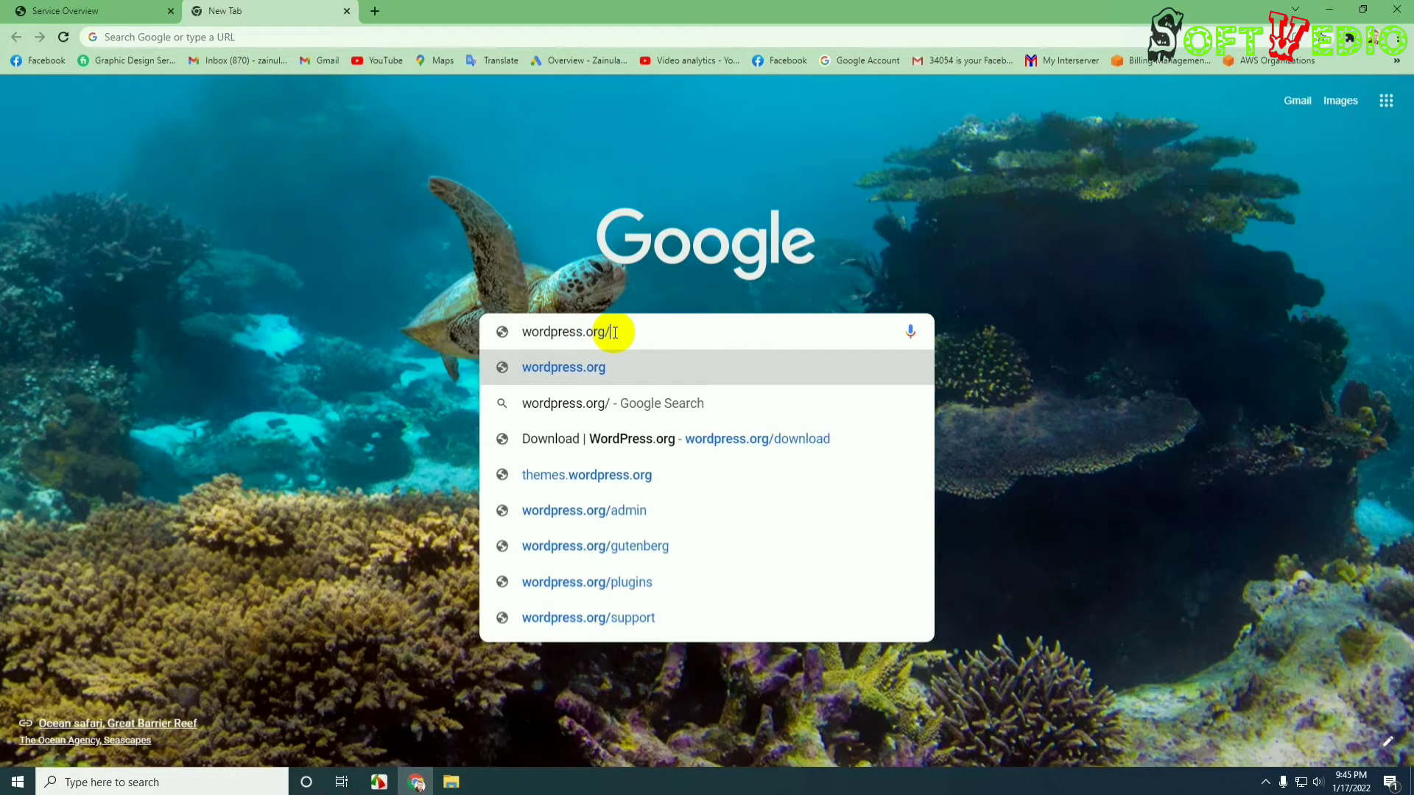
{"action": "type", "text": "download/"}
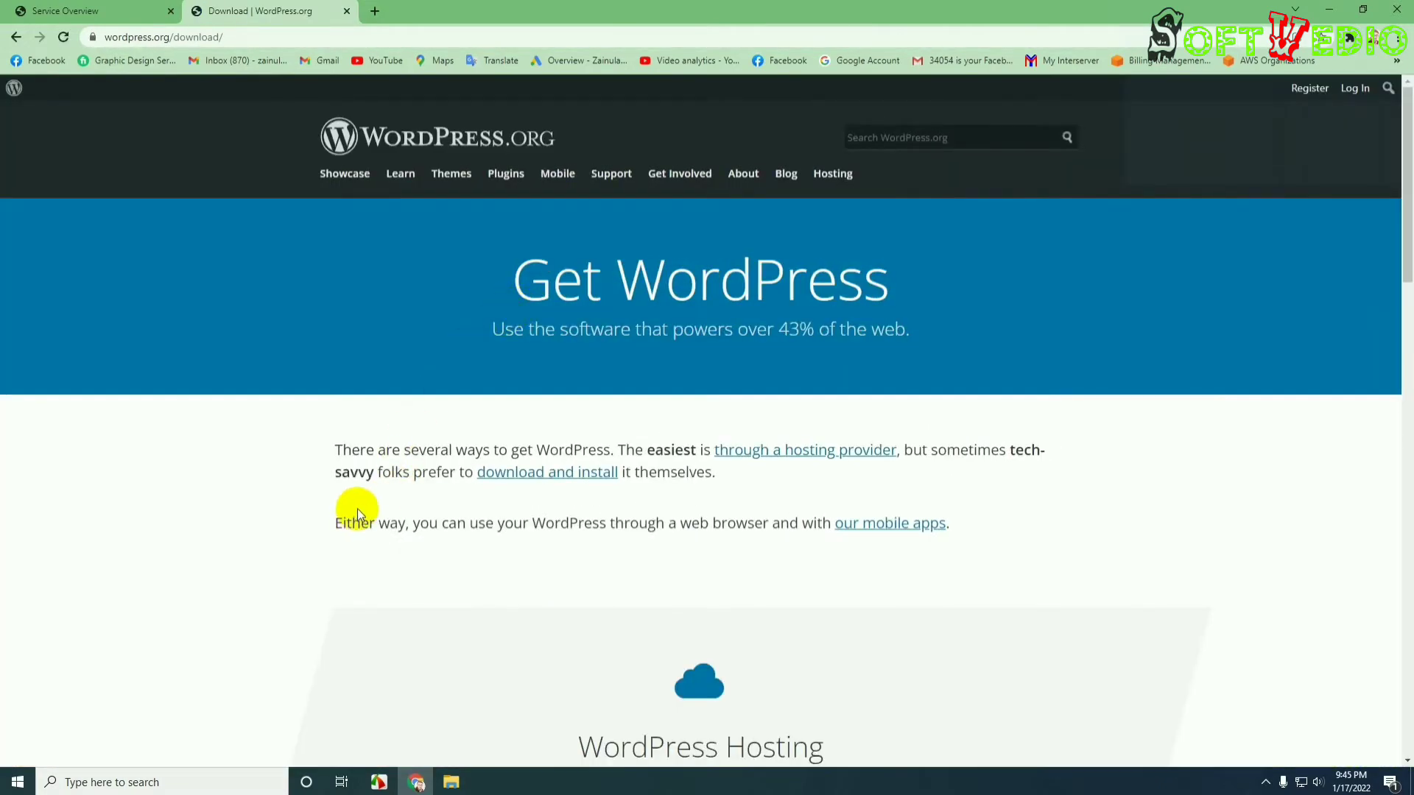
{"action": "scroll", "coordinate": [494, 502], "scroll_direction": "down", "scroll_amount": 10}
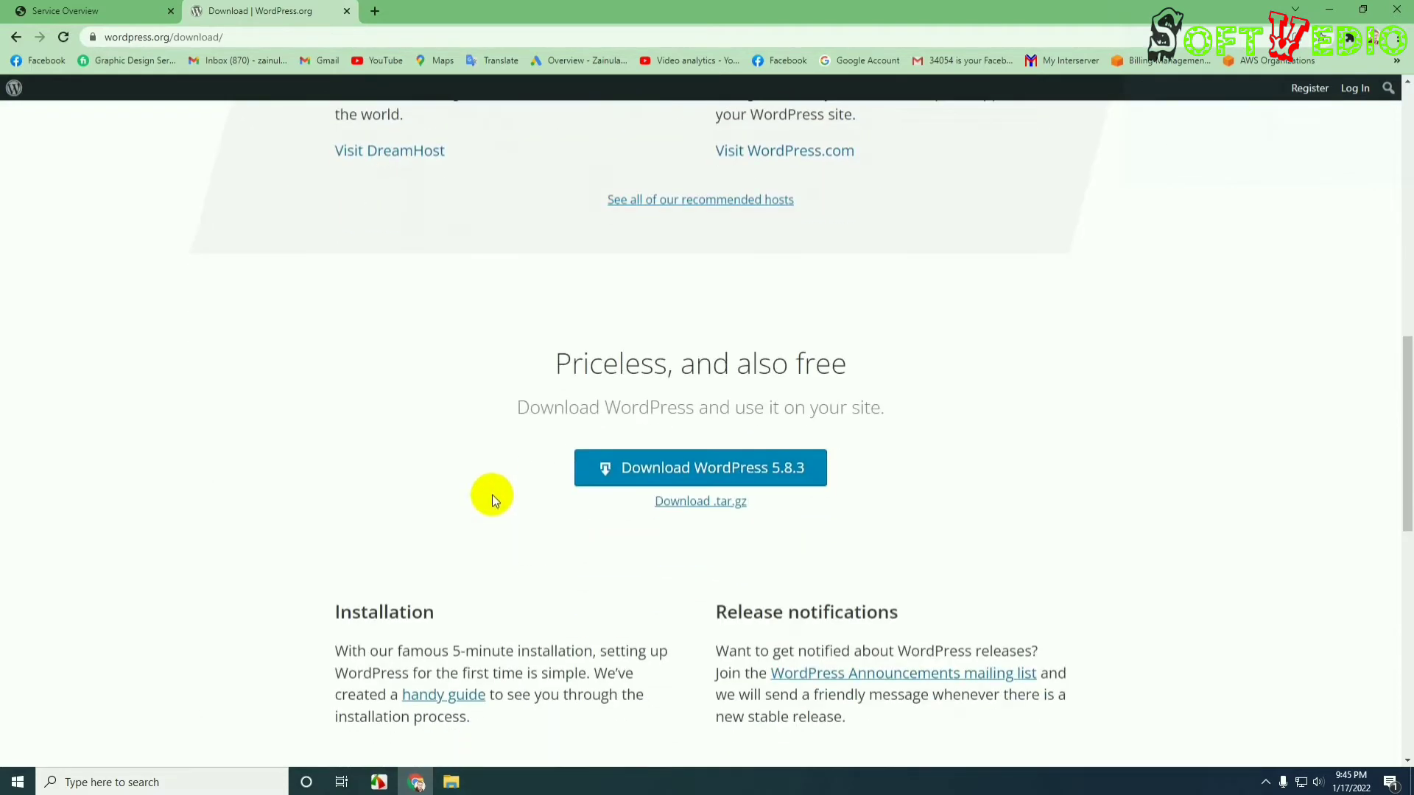
{"action": "left_click", "coordinate": [729, 479]}
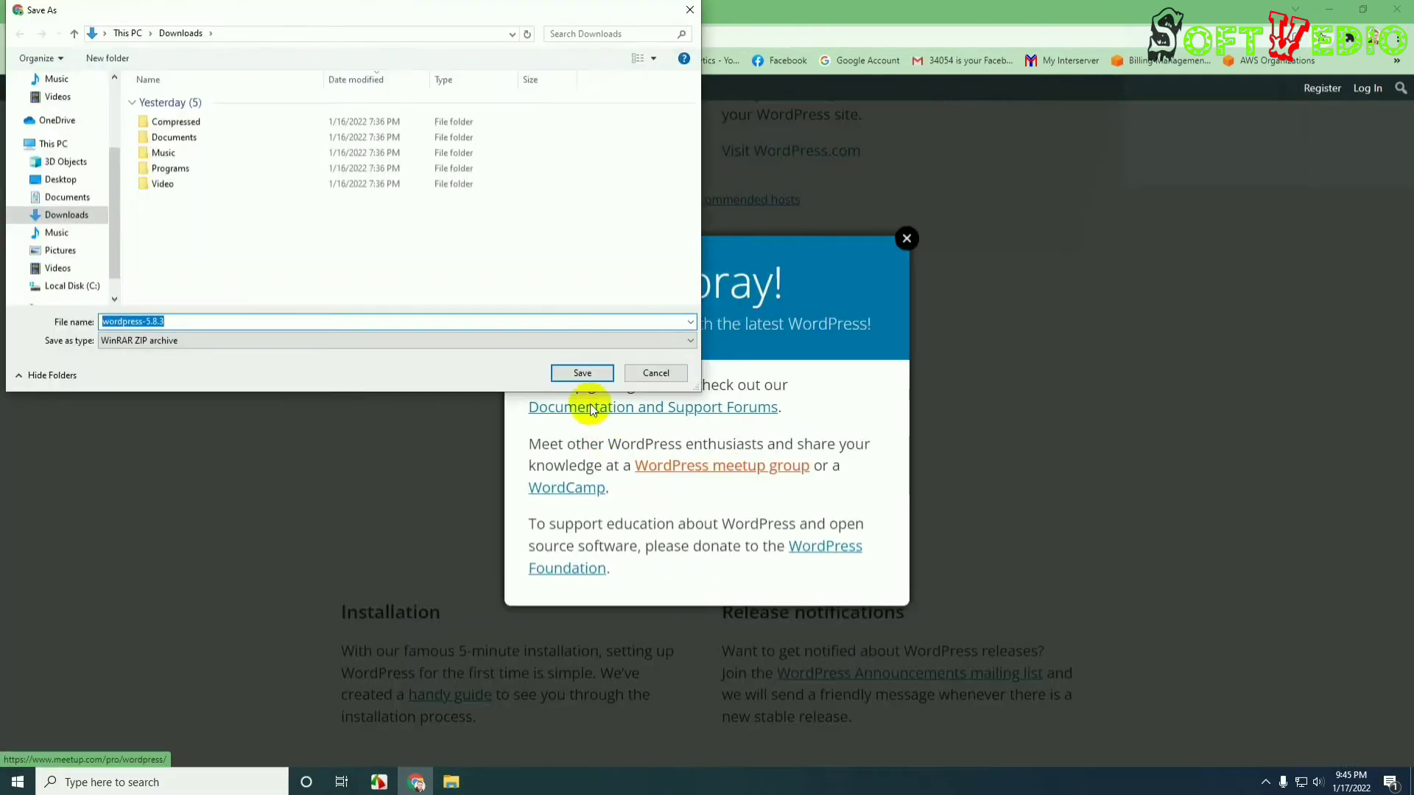
{"action": "left_click", "coordinate": [582, 373]}
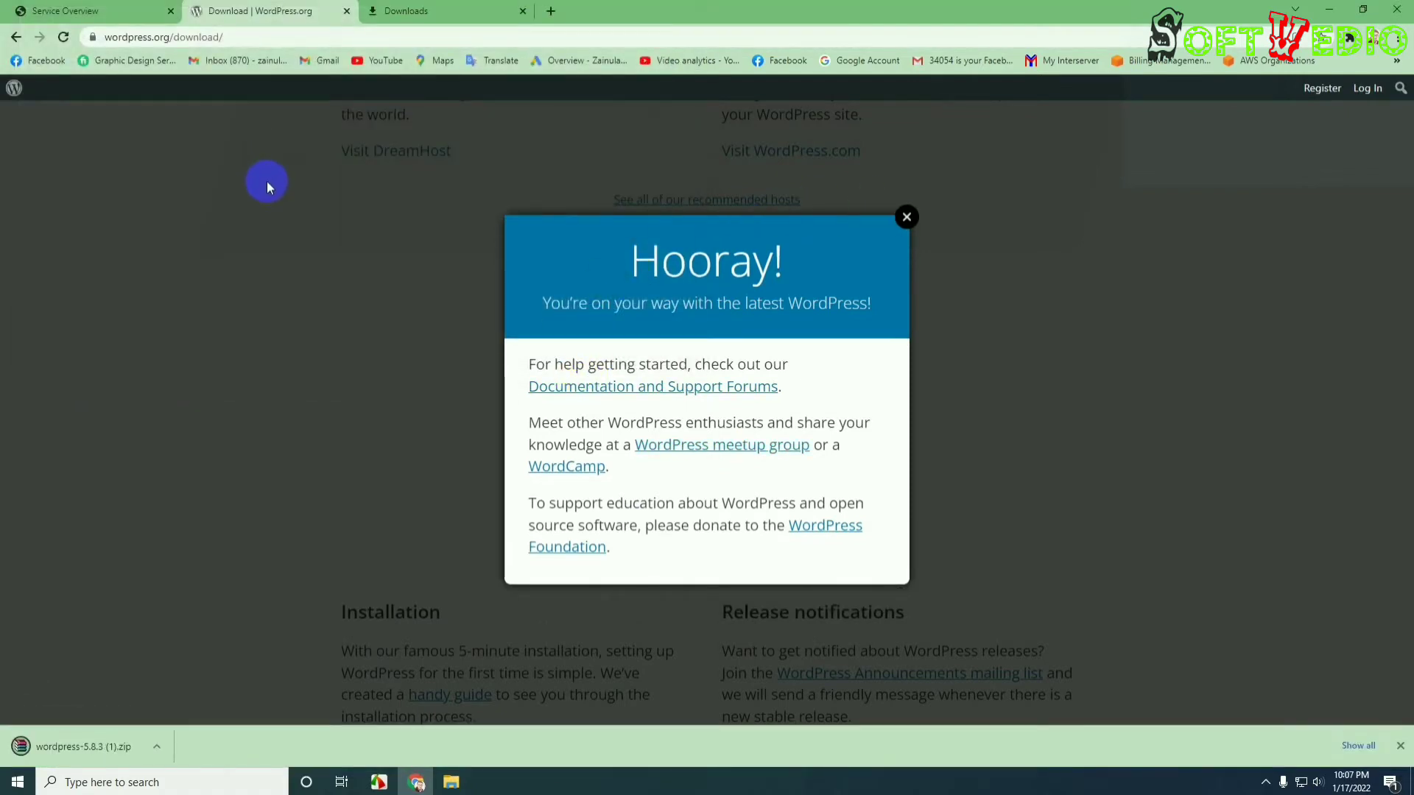
Open File Manager in a new tab and navigate to public_html/zain22
{"action": "left_click", "coordinate": [83, 9]}
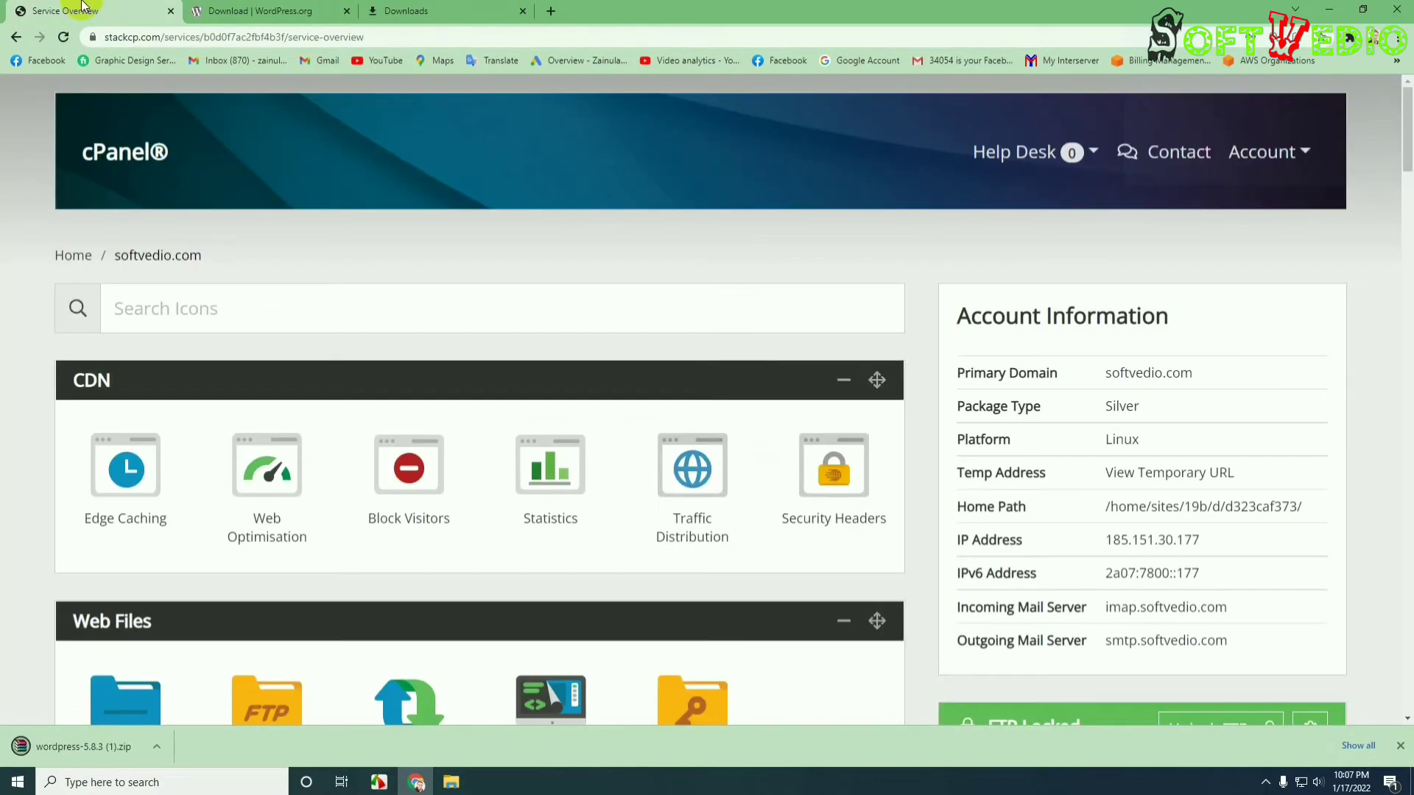
{"action": "scroll", "coordinate": [198, 328], "scroll_direction": "down", "scroll_amount": 4}
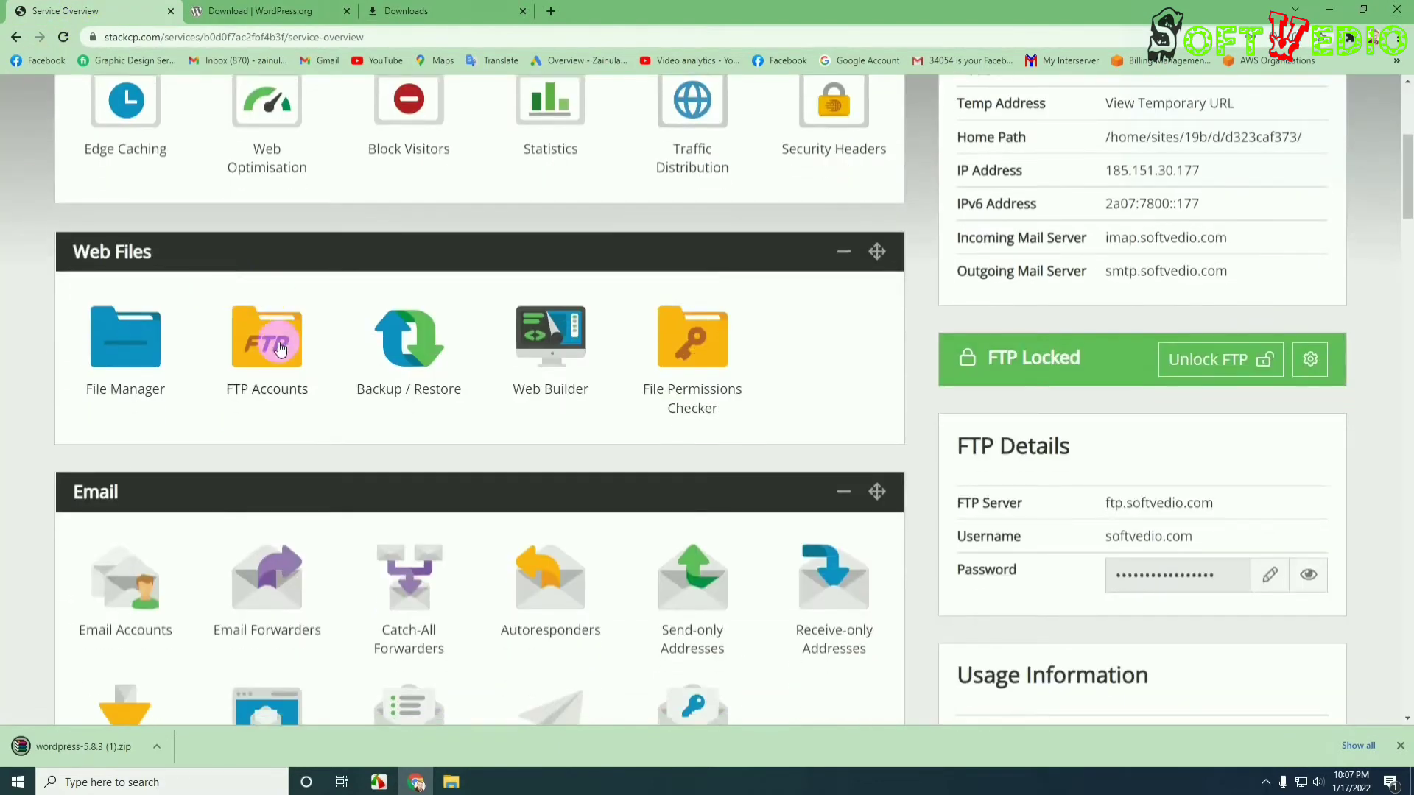
{"action": "right_click", "coordinate": [121, 344]}
{"action": "left_click", "coordinate": [158, 358]}
{"action": "left_click", "coordinate": [224, 8]}
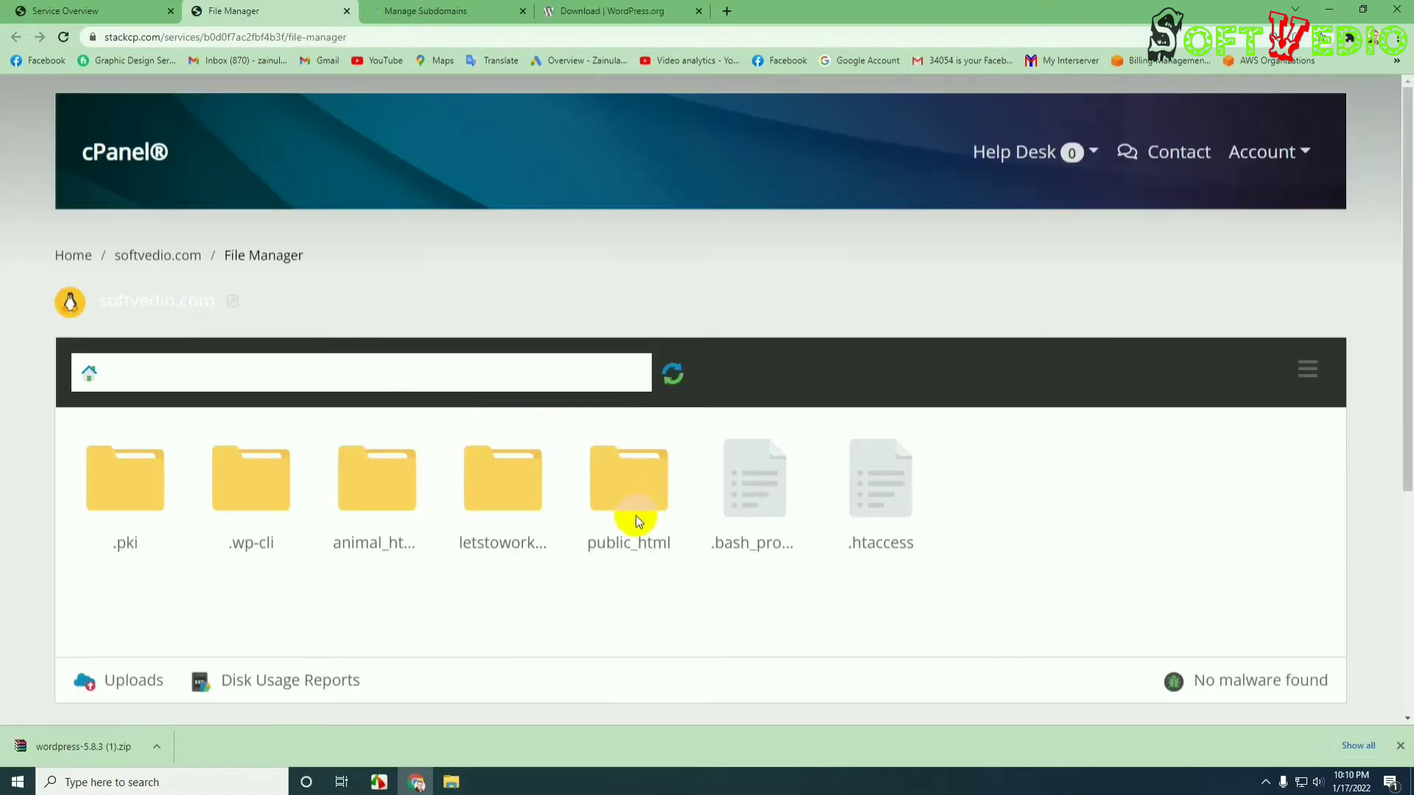
{"action": "double_click", "coordinate": [635, 516]}
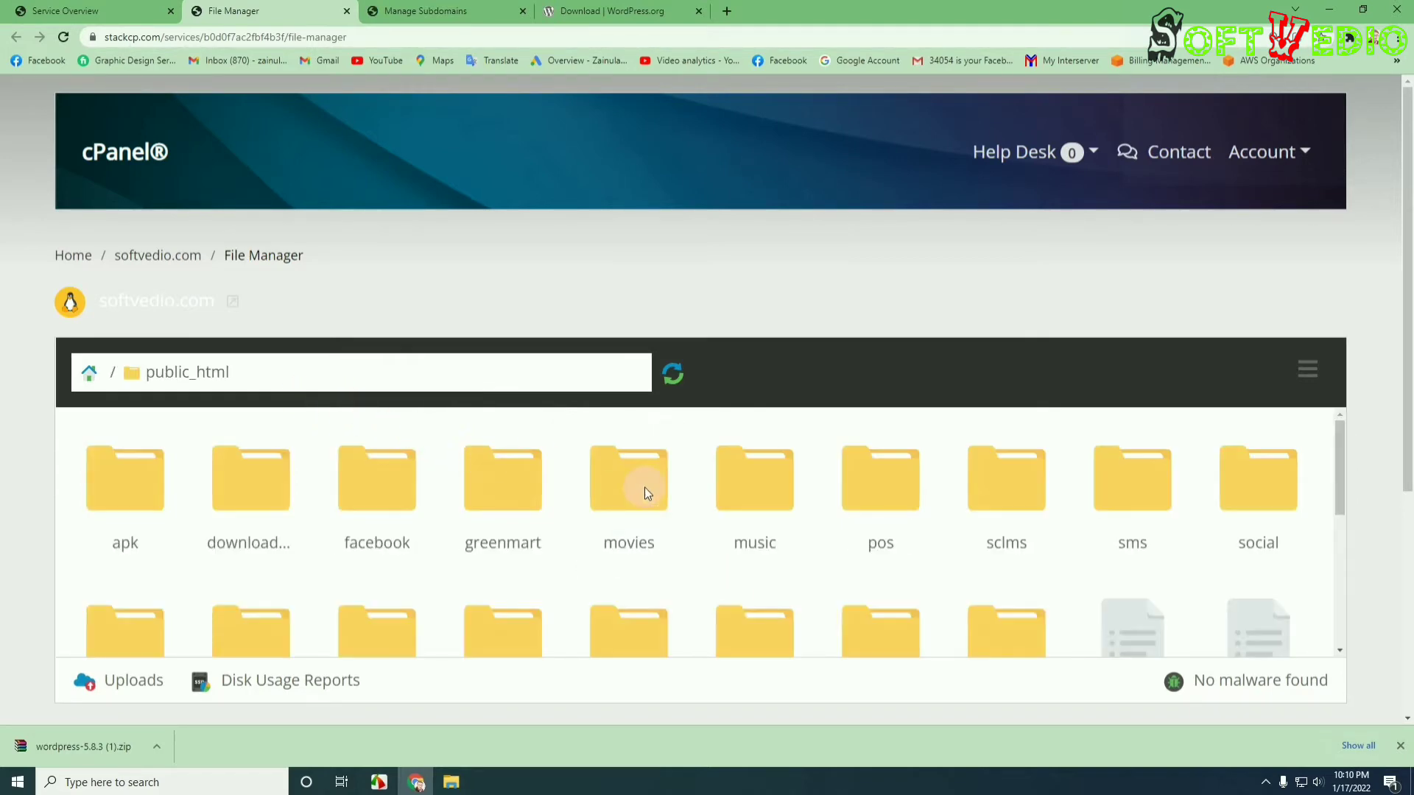
{"action": "key", "text": "ctrl+Tab"}
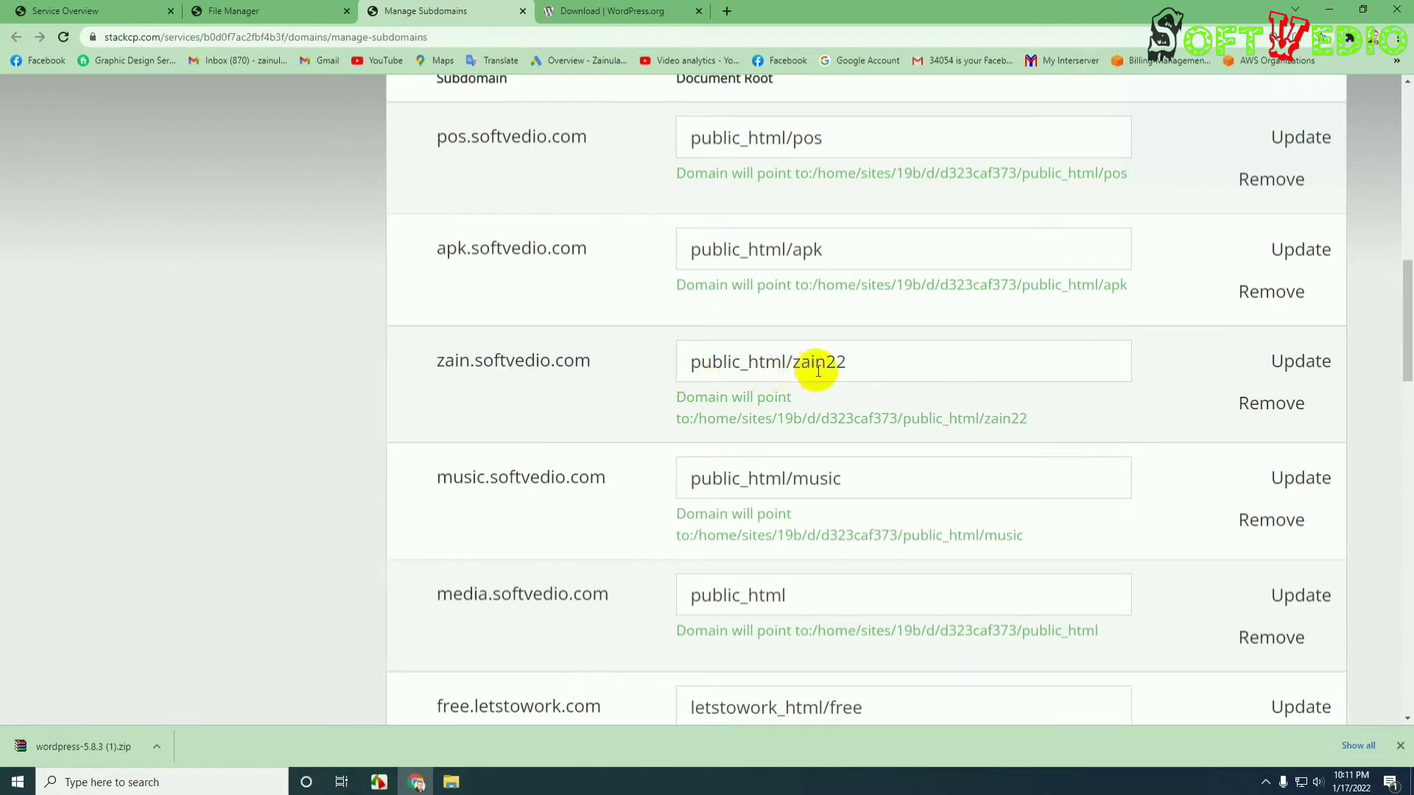
{"action": "key", "text": "ctrl+shift+Tab"}
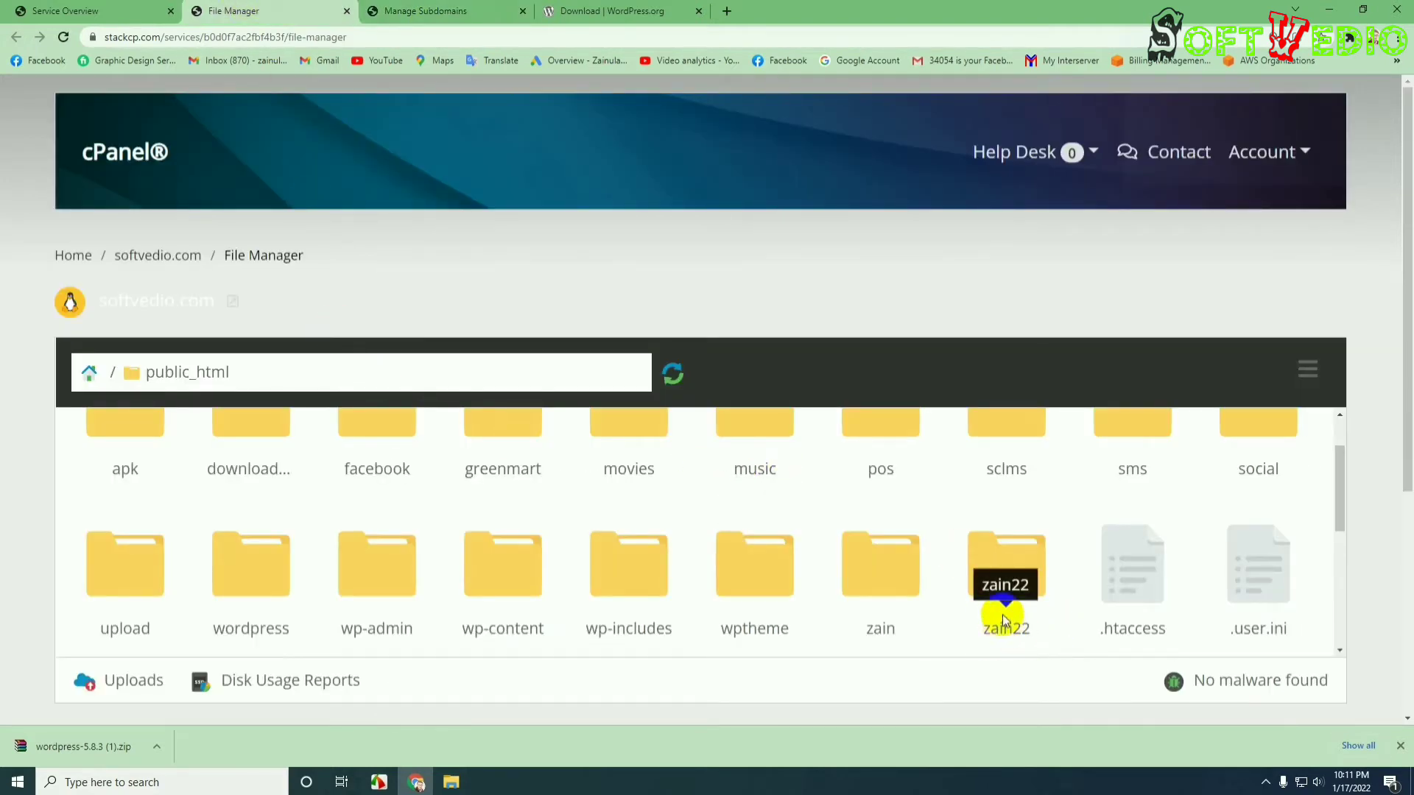
{"action": "double_click", "coordinate": [1013, 572]}
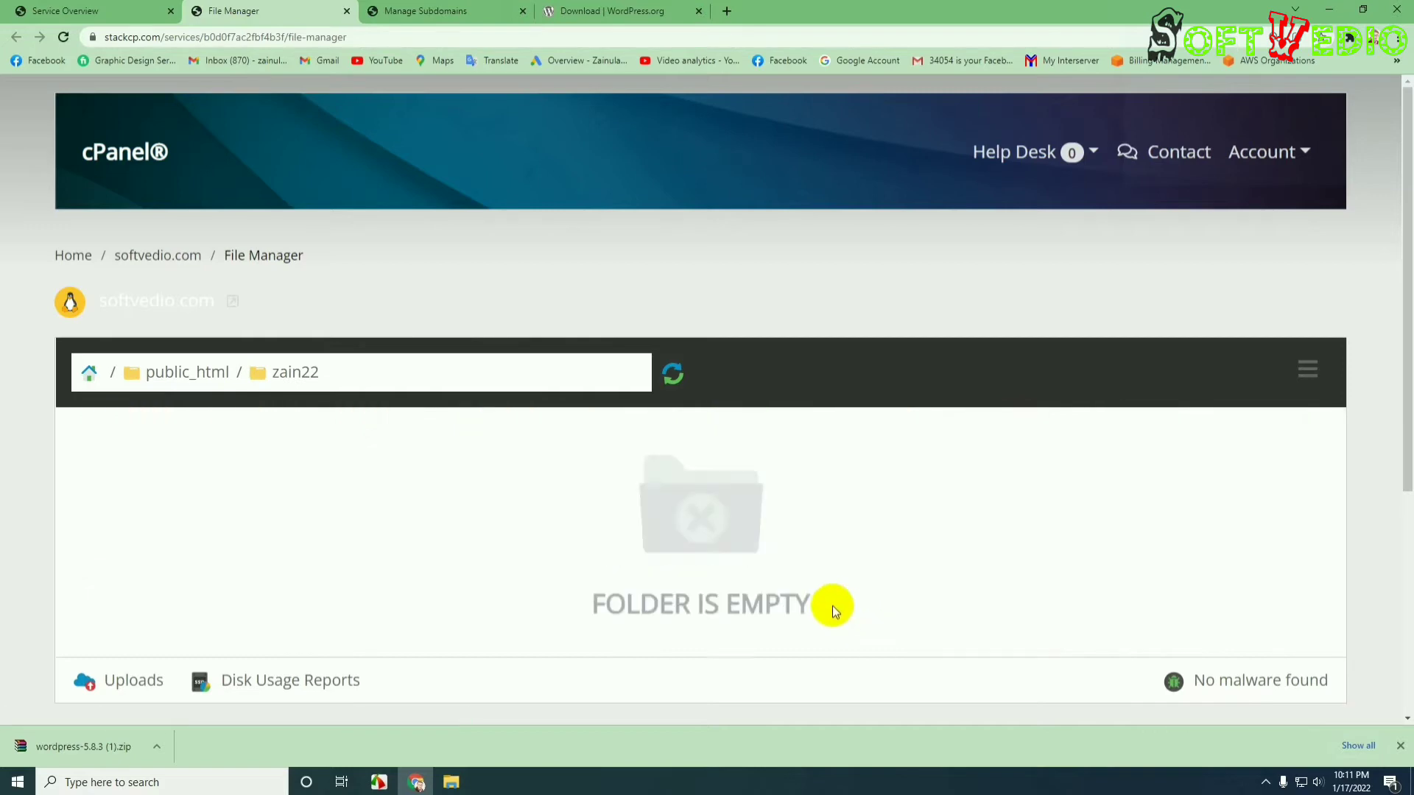
Upload wordpress-5.8.3 (1).zip from Downloads into the zain22 folder
{"action": "left_click", "coordinate": [1296, 386]}
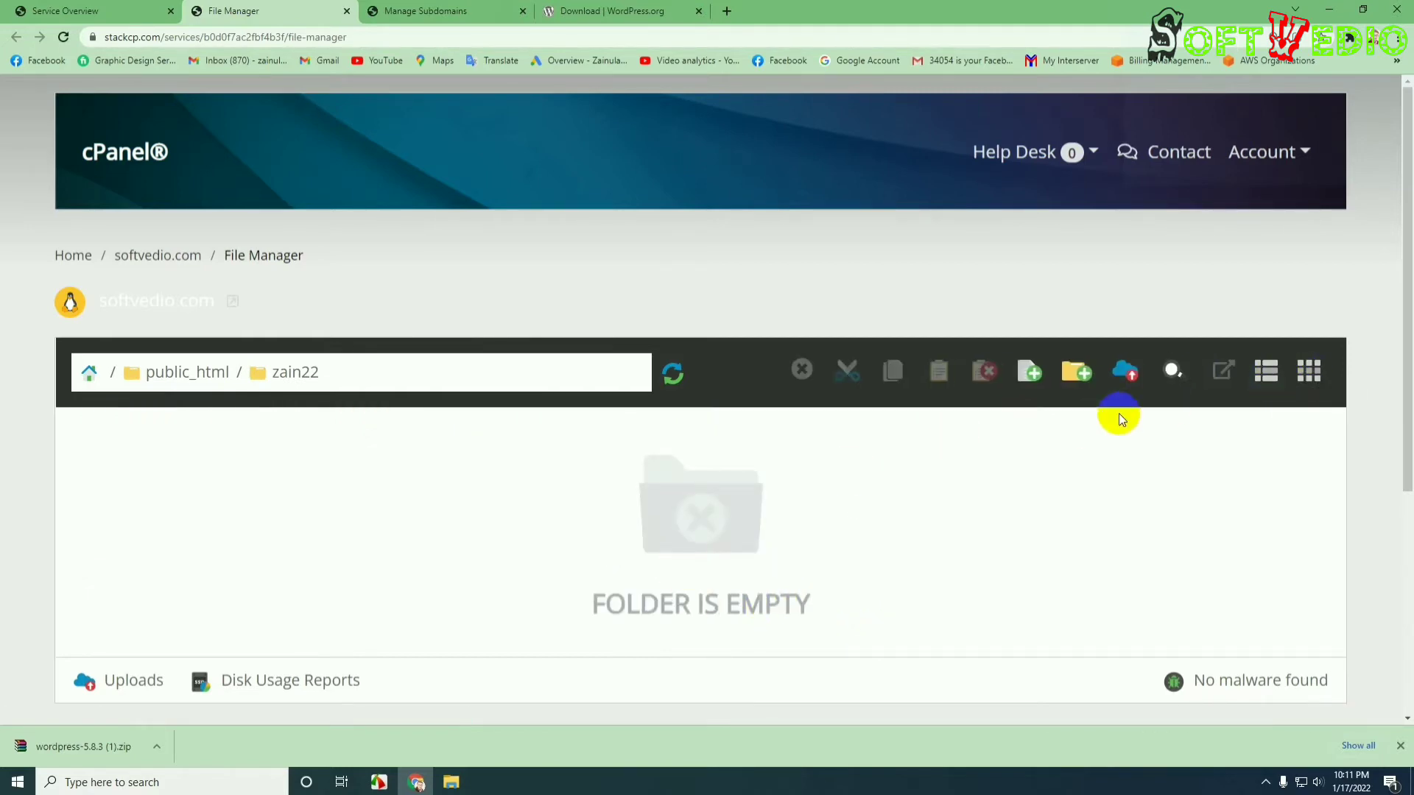
{"action": "left_click", "coordinate": [1134, 370]}
{"action": "left_click", "coordinate": [856, 396]}
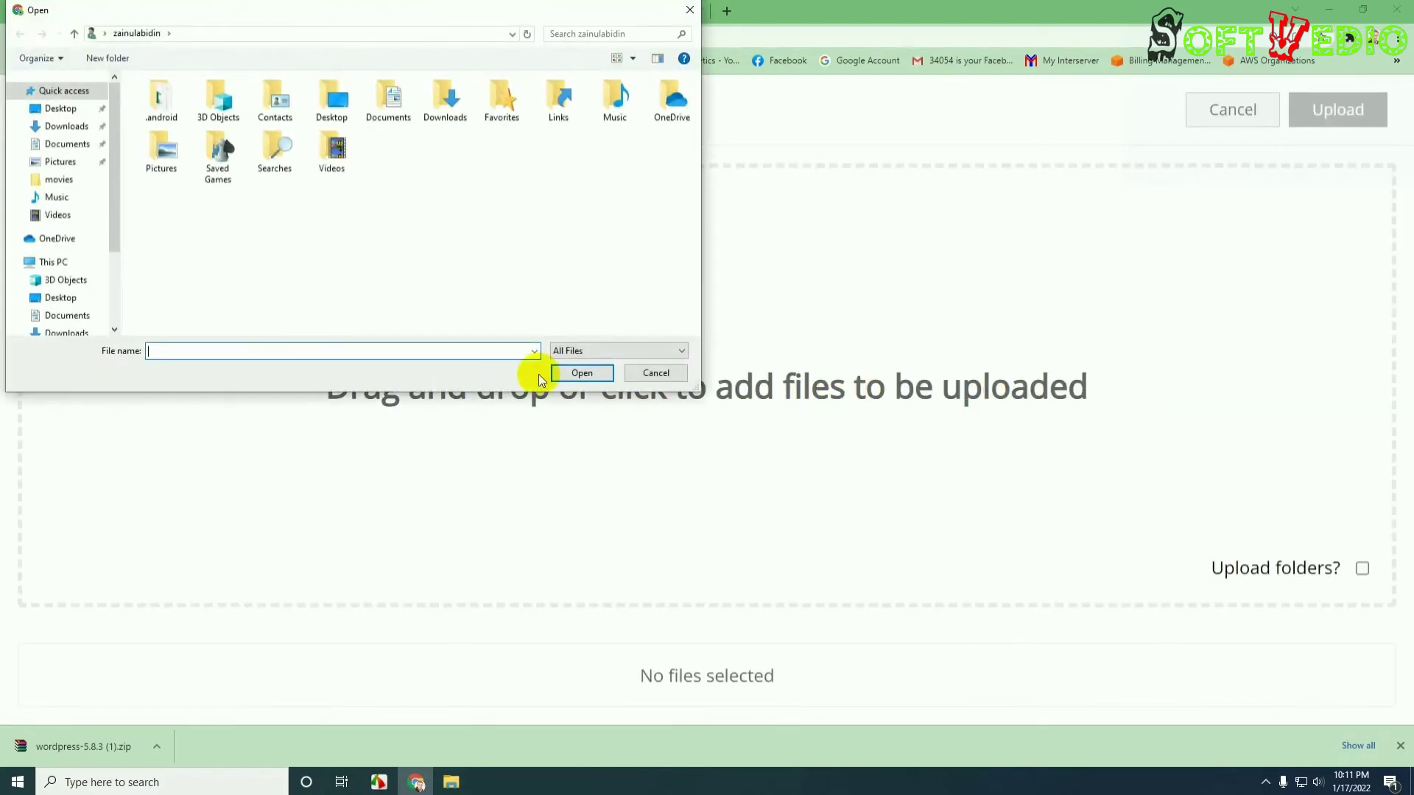
{"action": "left_click", "coordinate": [66, 126]}
{"action": "left_click", "coordinate": [190, 122]}
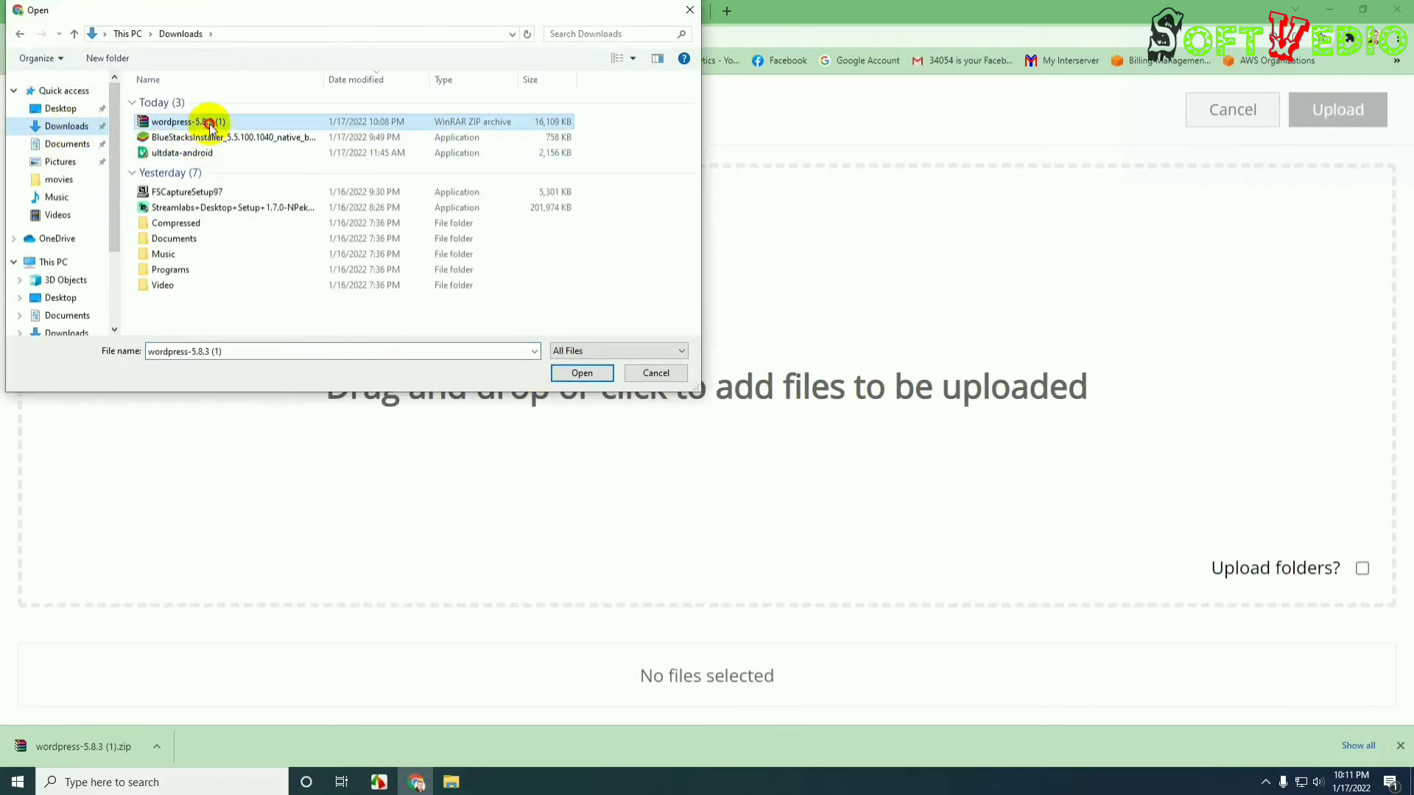
{"action": "left_click", "coordinate": [581, 373]}
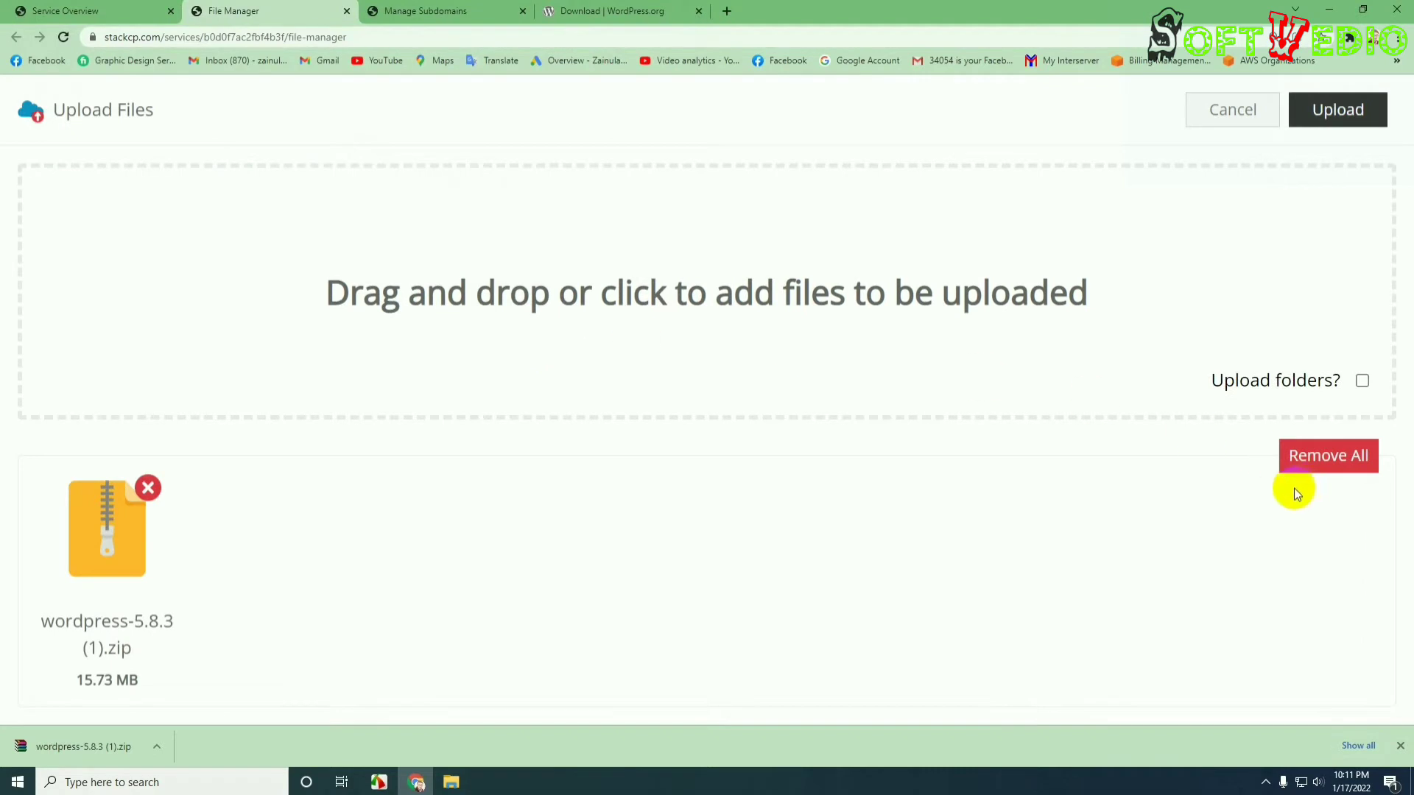
{"action": "left_click", "coordinate": [1338, 110]}
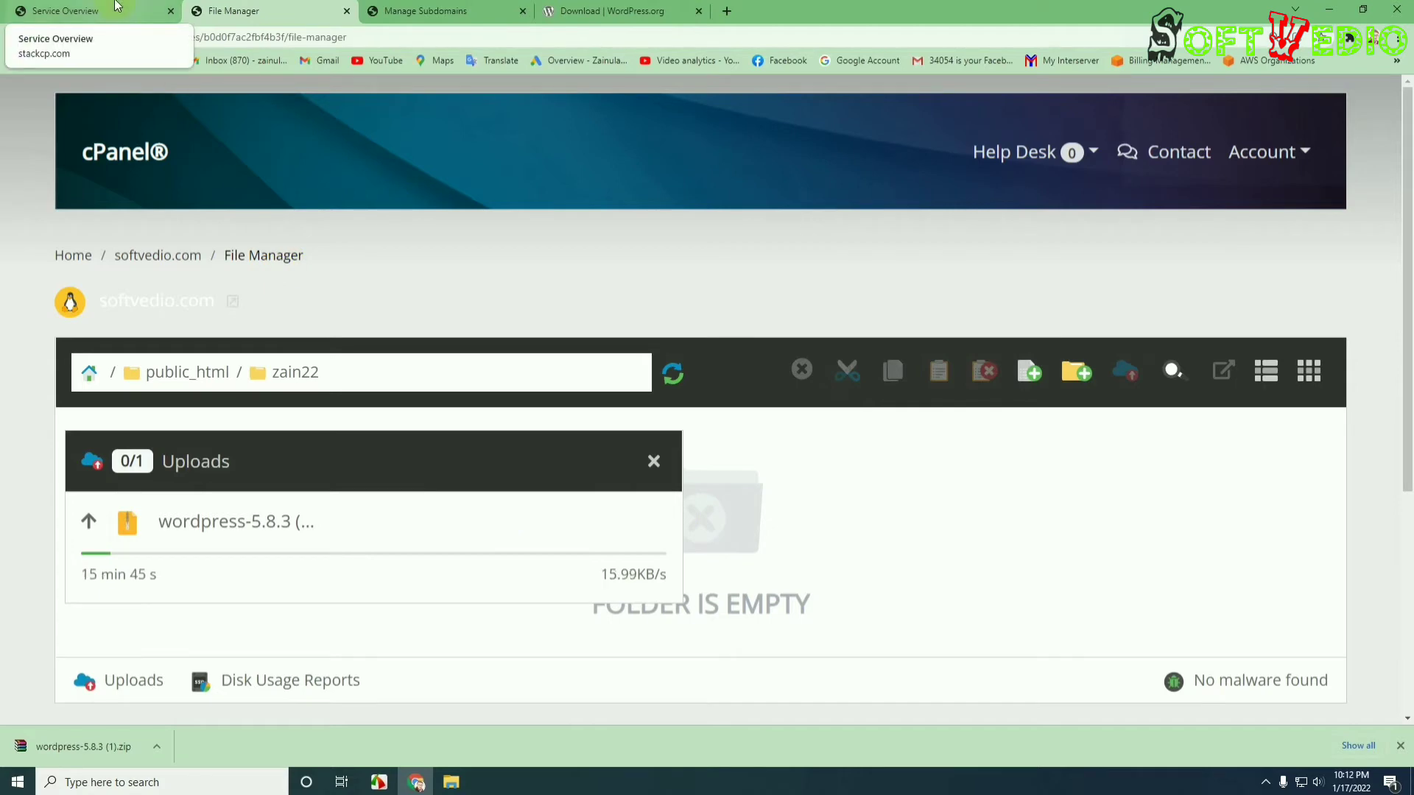
Open MySQL Databases in a new tab and create a database named zain22
{"action": "left_click", "coordinate": [81, 10]}
{"action": "scroll", "coordinate": [480, 460], "scroll_direction": "up", "scroll_amount": 4}
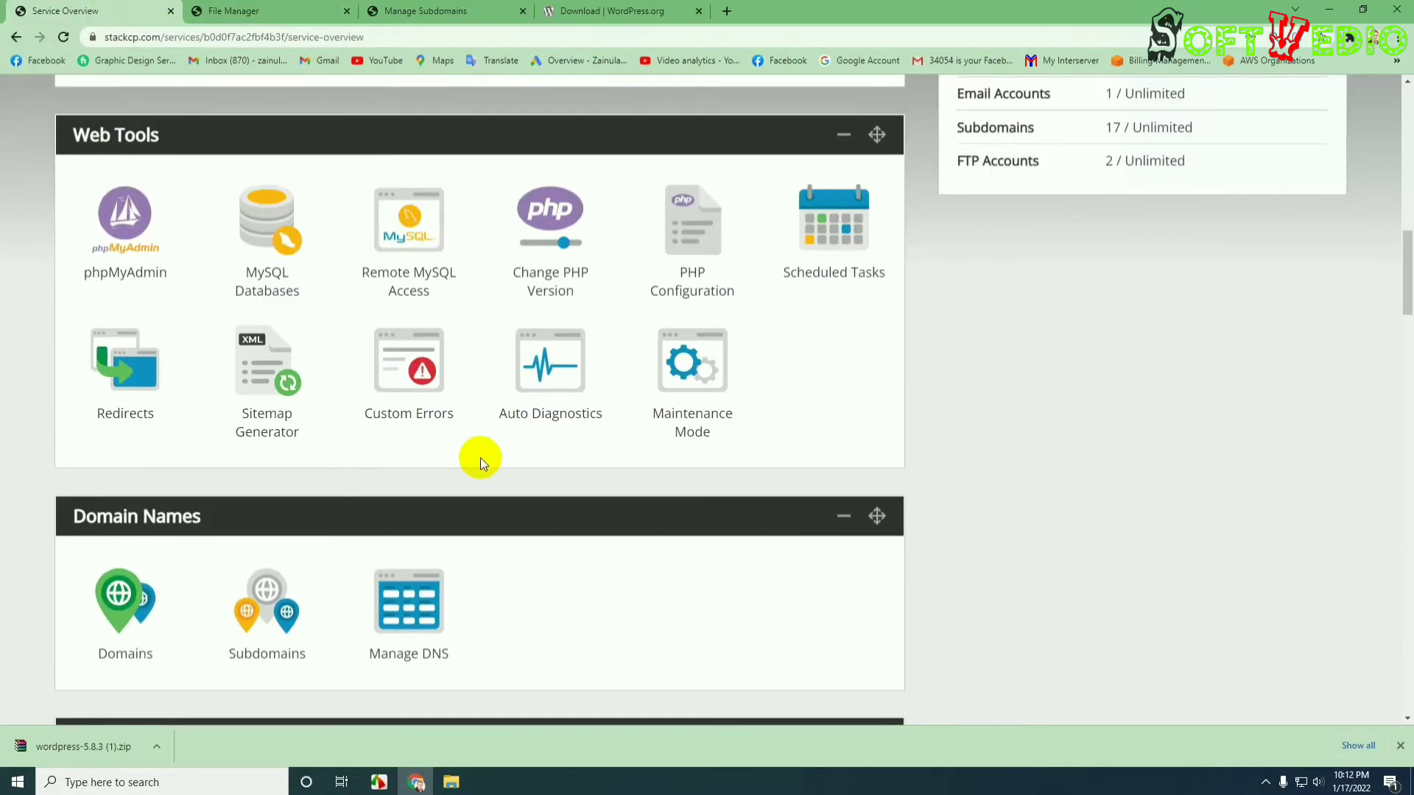
{"action": "scroll", "coordinate": [480, 460], "scroll_direction": "down", "scroll_amount": 6}
{"action": "scroll", "coordinate": [477, 458], "scroll_direction": "up", "scroll_amount": 5}
{"action": "scroll", "coordinate": [475, 454], "scroll_direction": "up", "scroll_amount": 4}
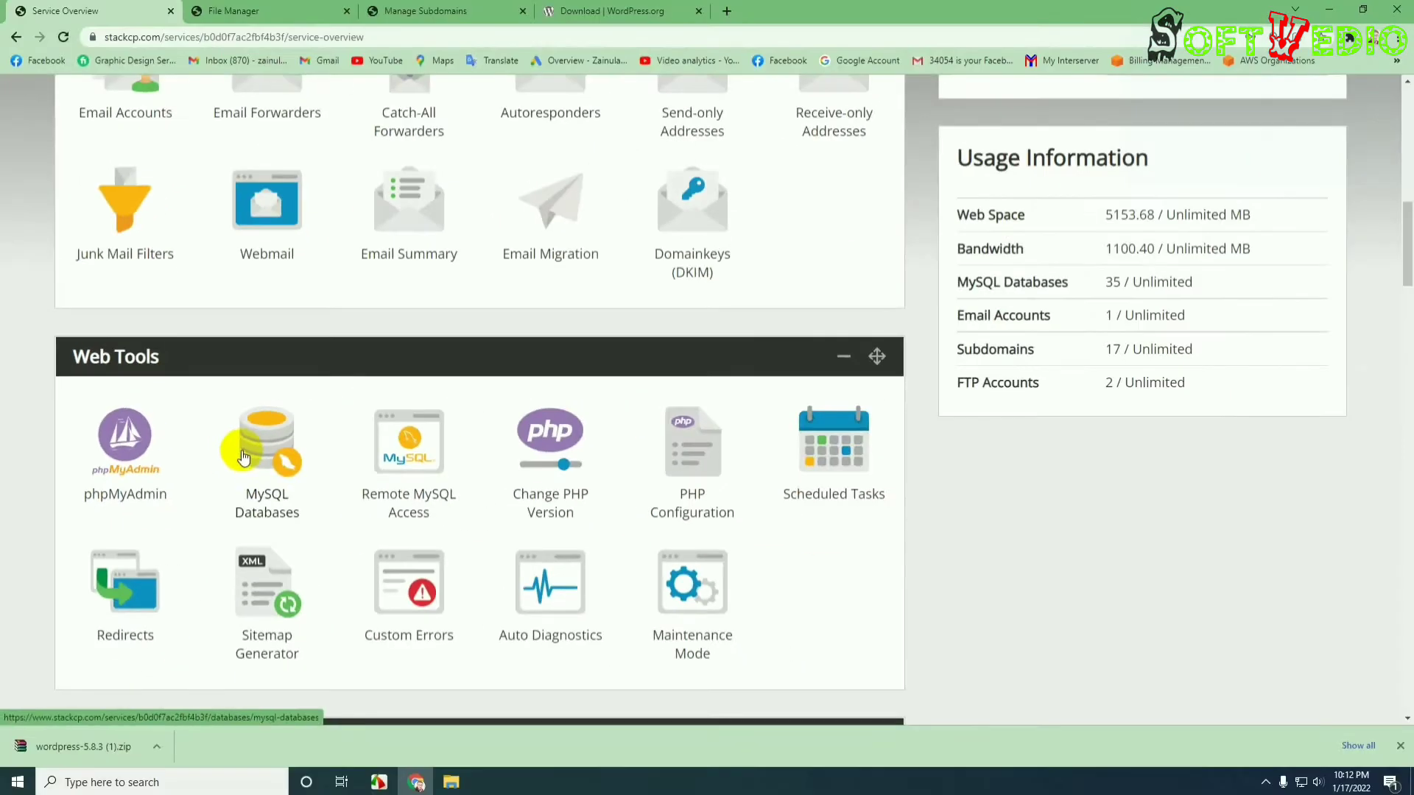
{"action": "right_click", "coordinate": [722, 426]}
{"action": "left_click", "coordinate": [923, 460]}
{"action": "left_click", "coordinate": [258, 9]}
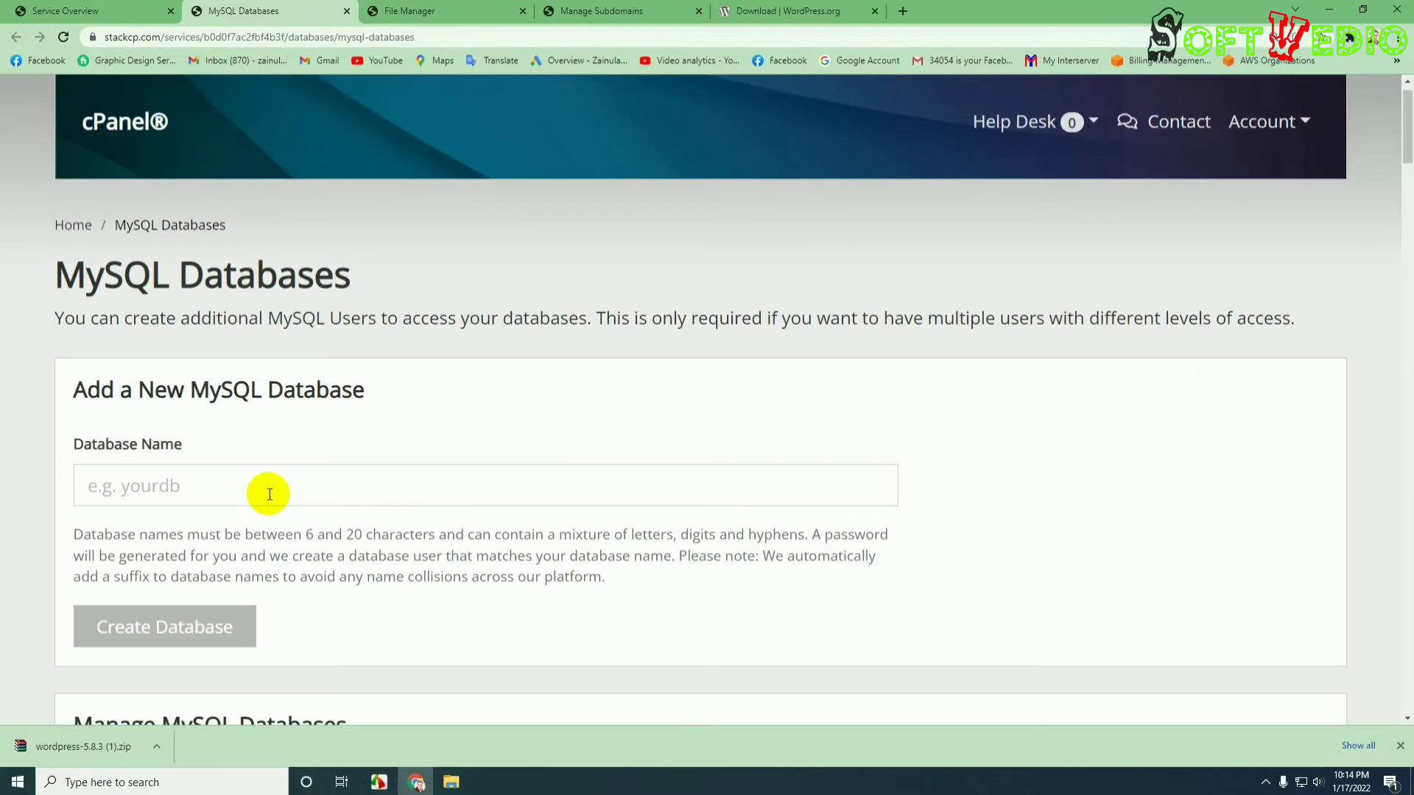
{"action": "left_click", "coordinate": [270, 494]}
{"action": "type", "text": "zain"}
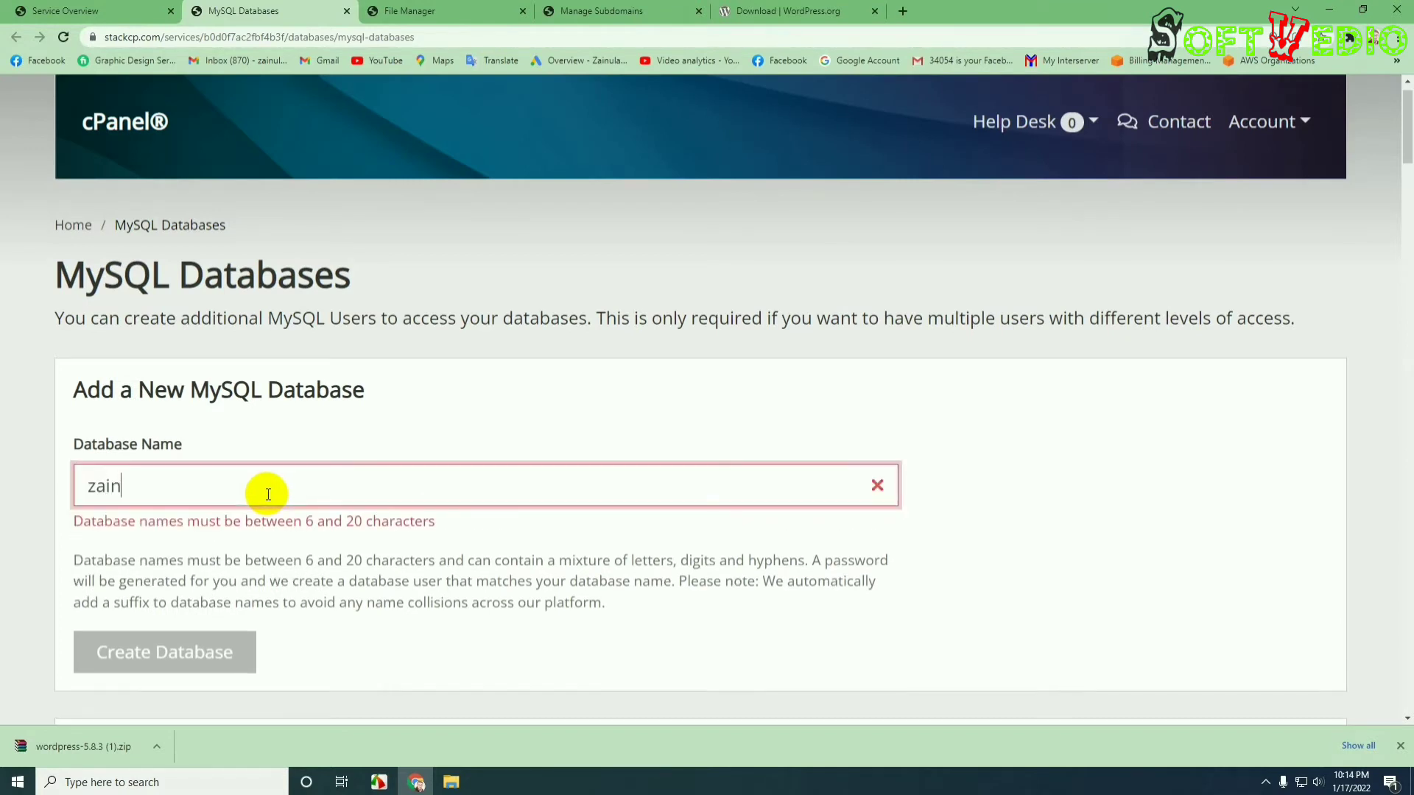
{"action": "type", "text": "22"}
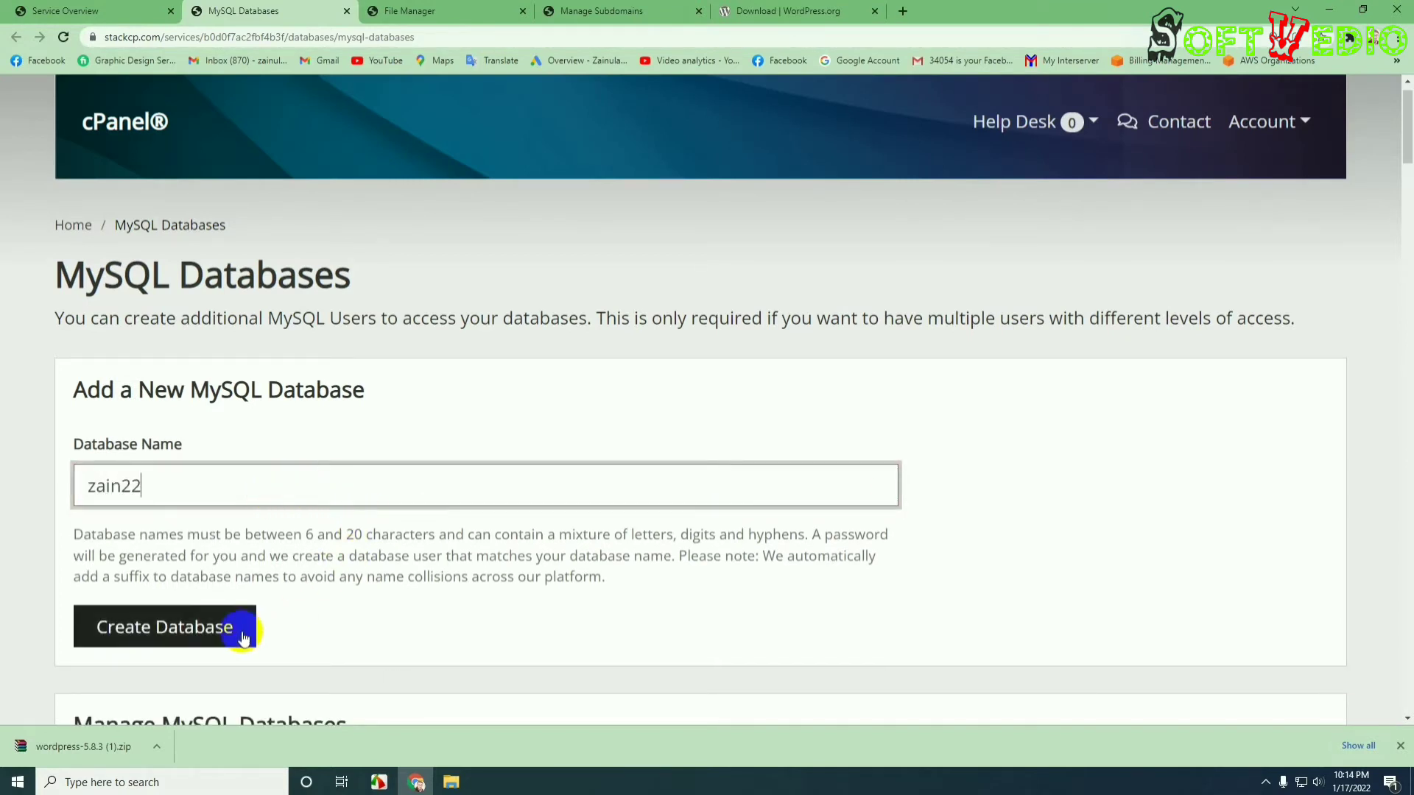
{"action": "left_click", "coordinate": [219, 628]}
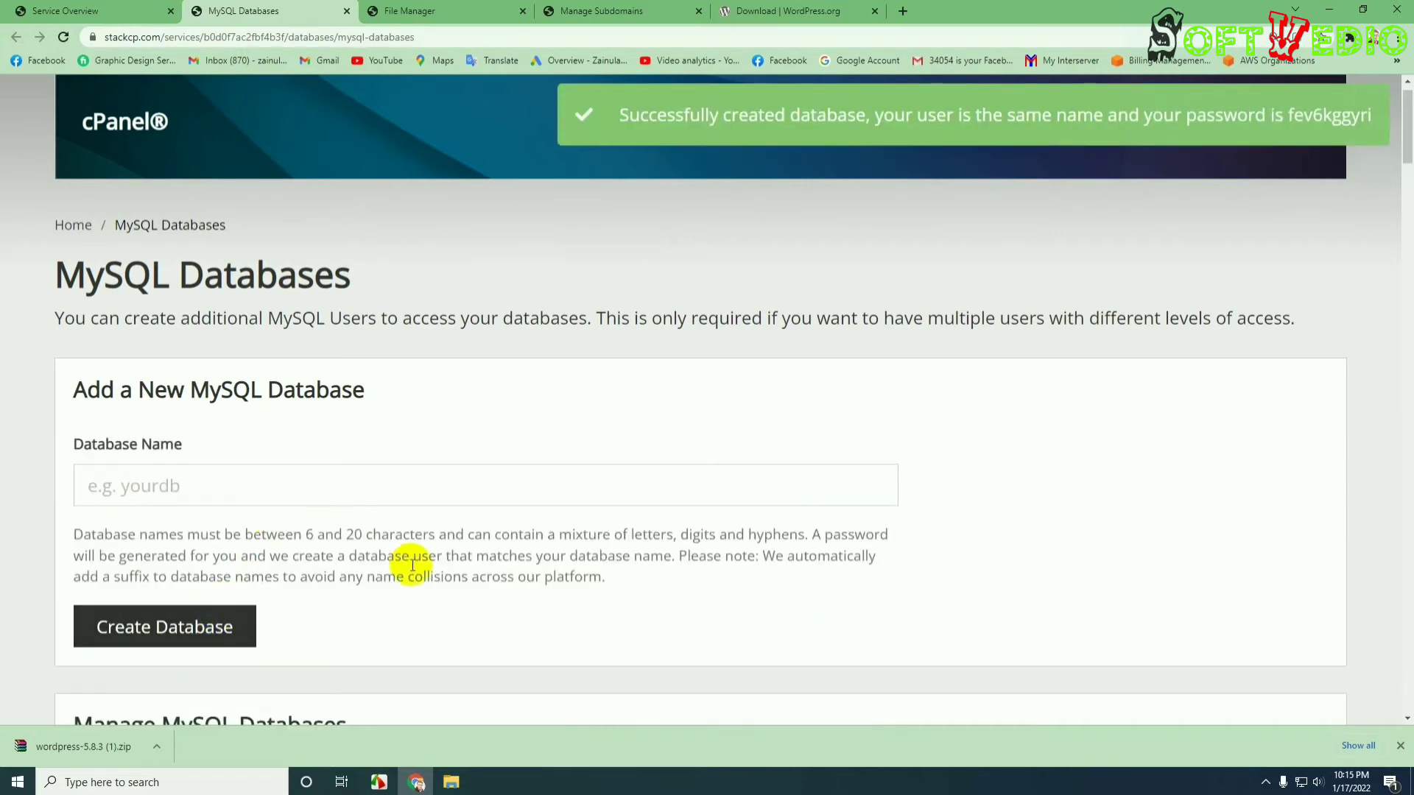
Replace the zain22 database's generated password with a new one and save it
{"action": "scroll", "coordinate": [353, 601], "scroll_direction": "down", "scroll_amount": 19}
{"action": "scroll", "coordinate": [237, 596], "scroll_direction": "down", "scroll_amount": 20}
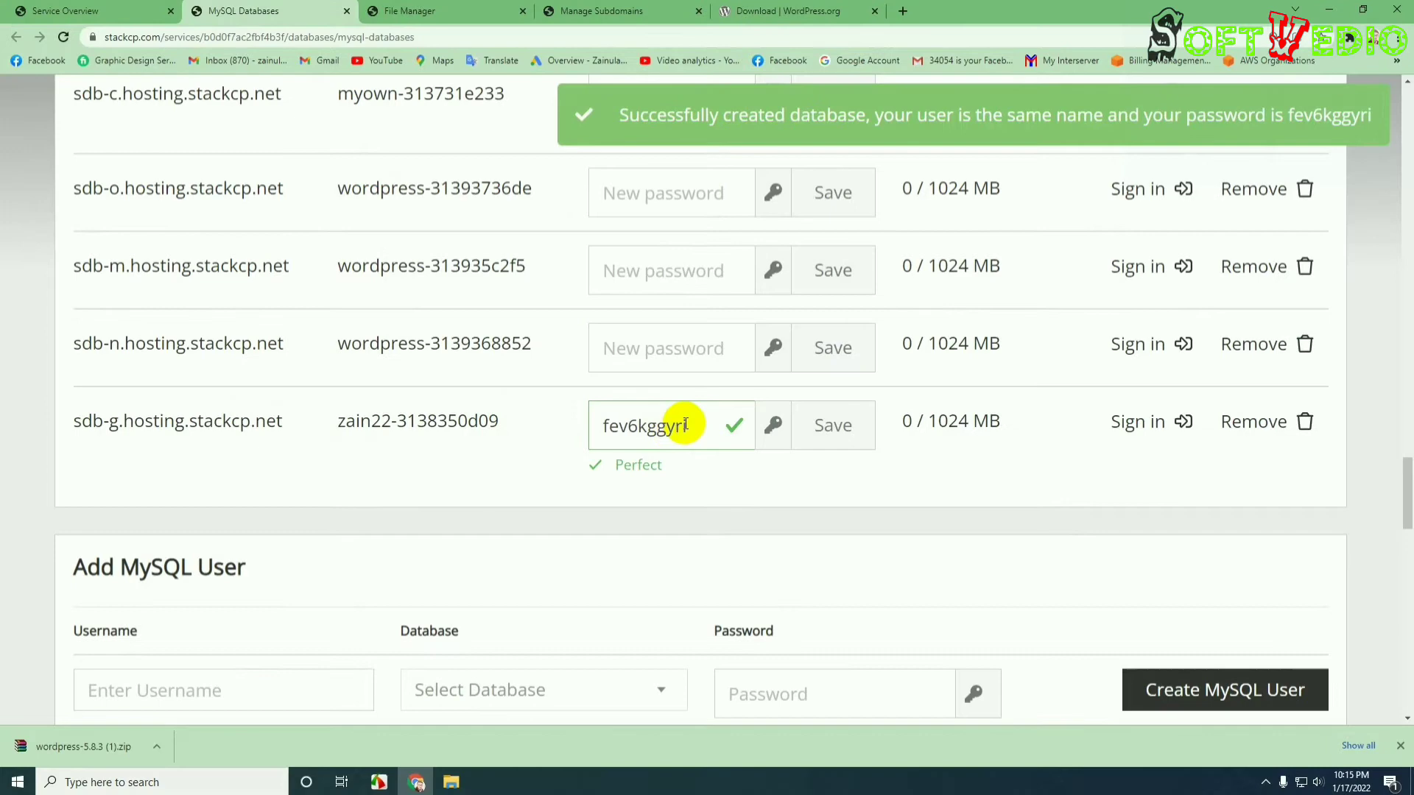
{"action": "double_click", "coordinate": [1347, 377]}
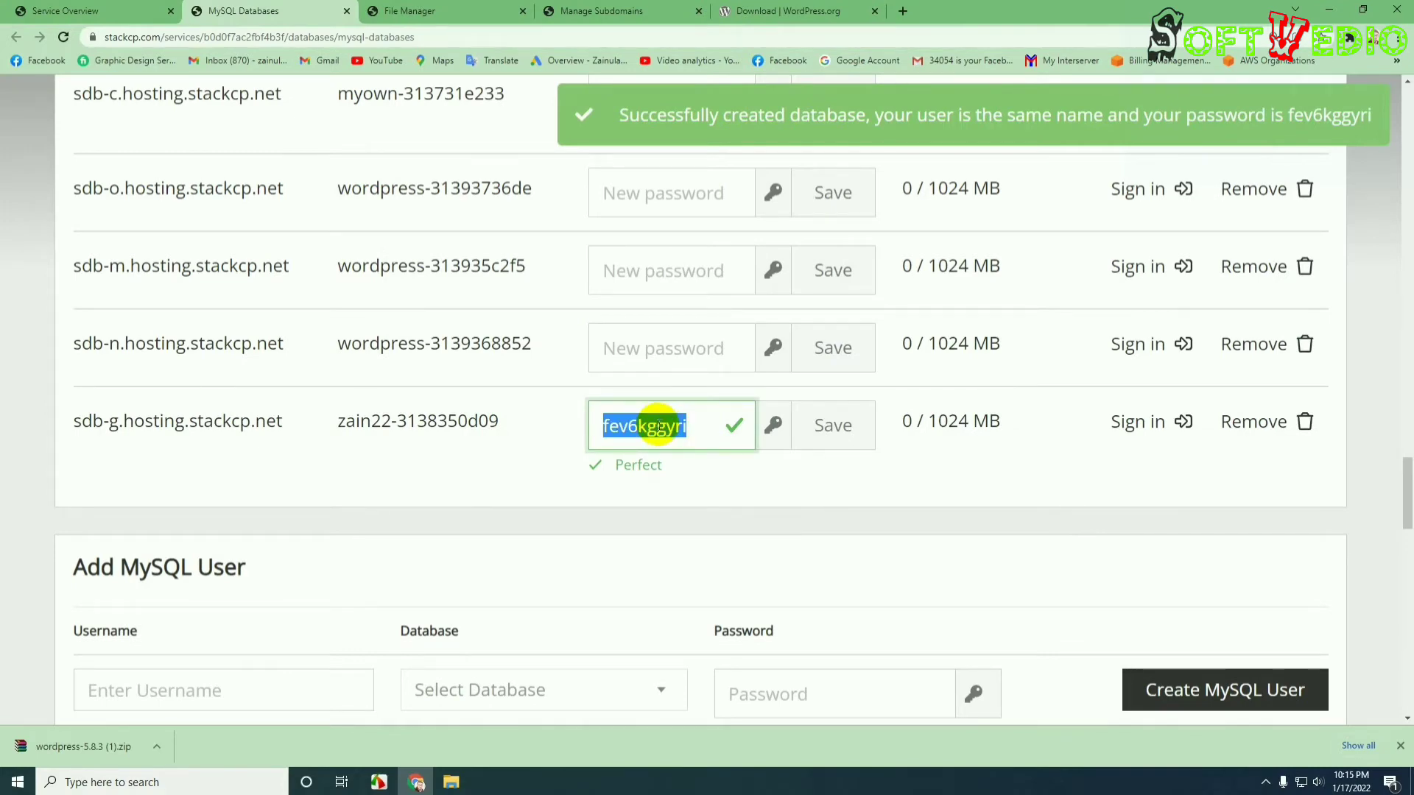
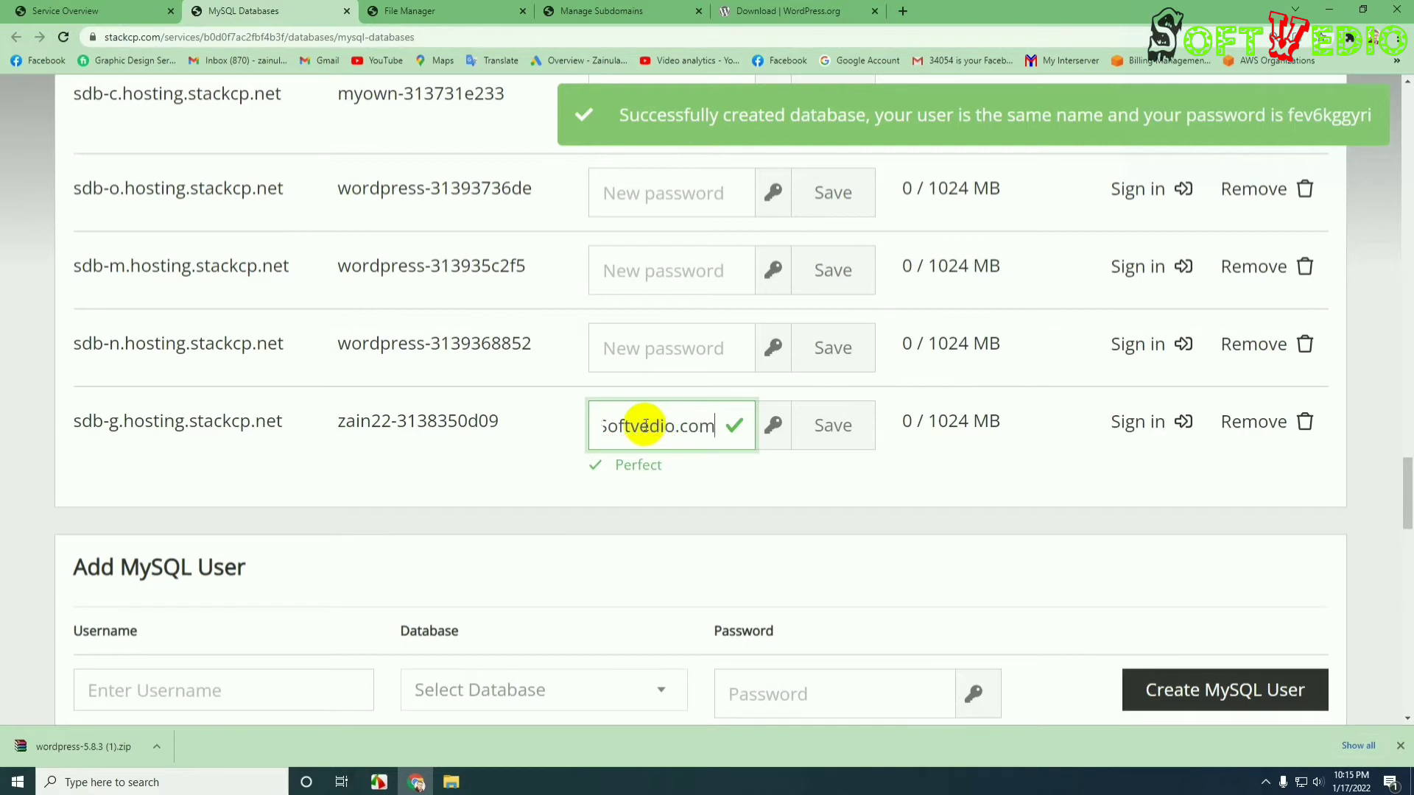
{"action": "left_click", "coordinate": [847, 434]}
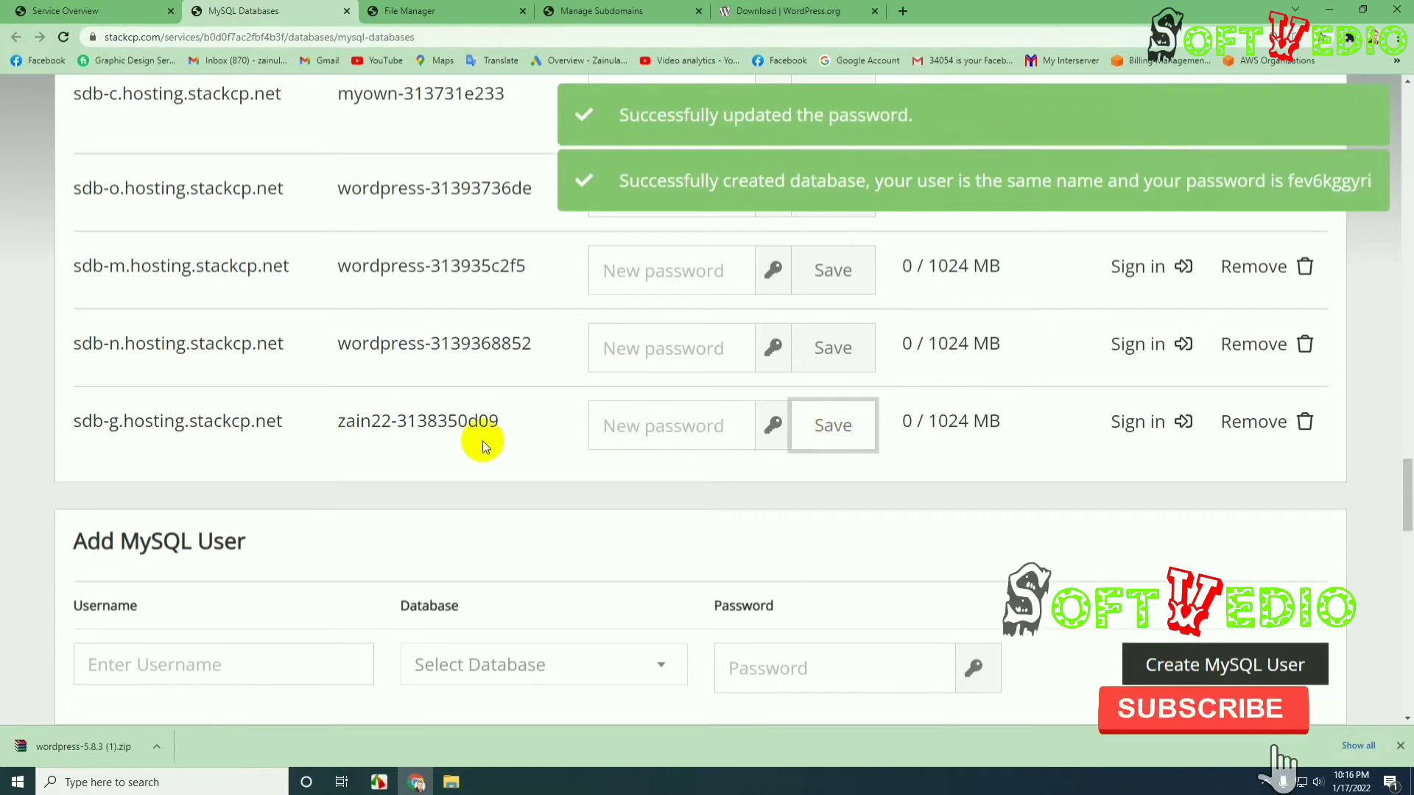
{"action": "scroll", "coordinate": [475, 441], "scroll_direction": "down", "scroll_amount": 2}
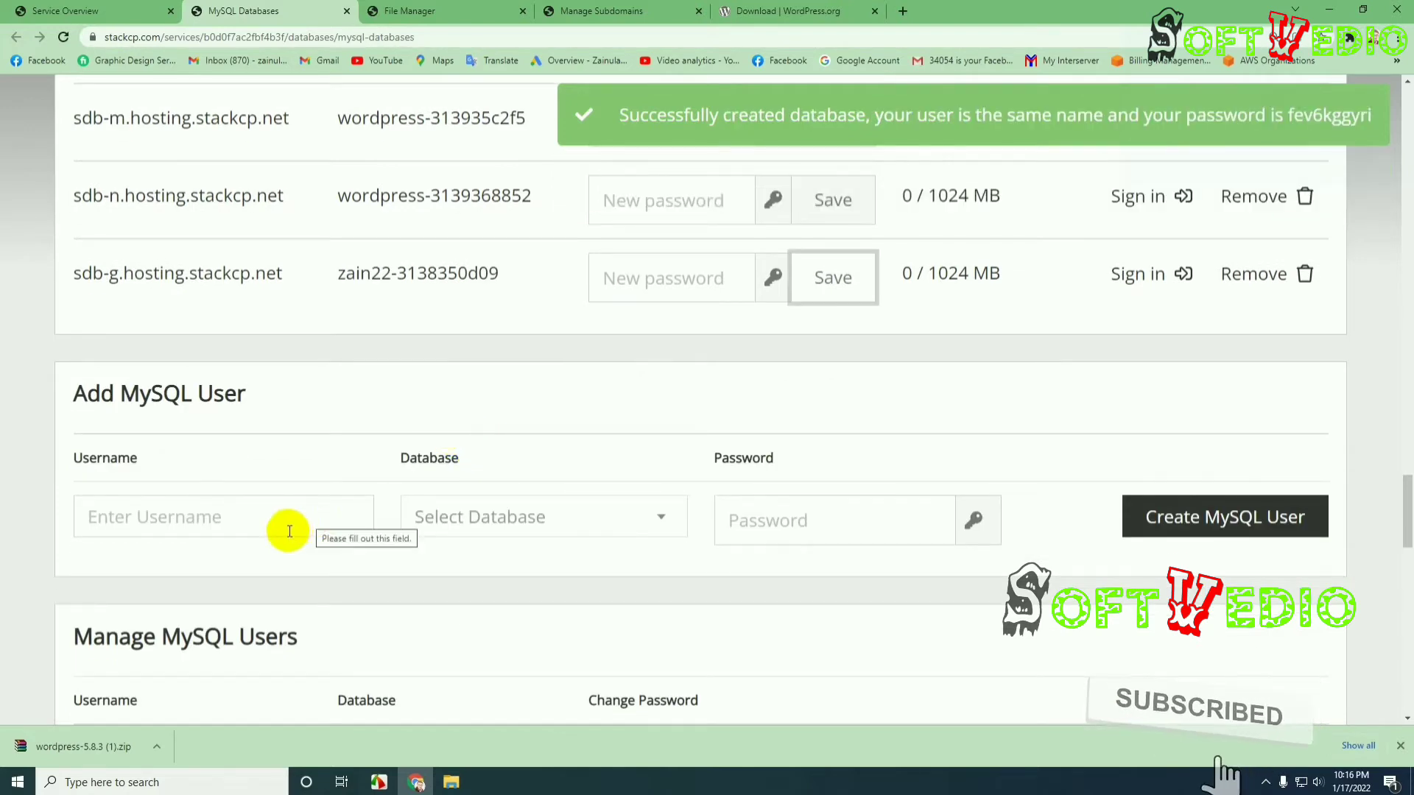
Add MySQL user zain22 with a password and access to database zain22-3138350d09
{"action": "left_click", "coordinate": [191, 519]}
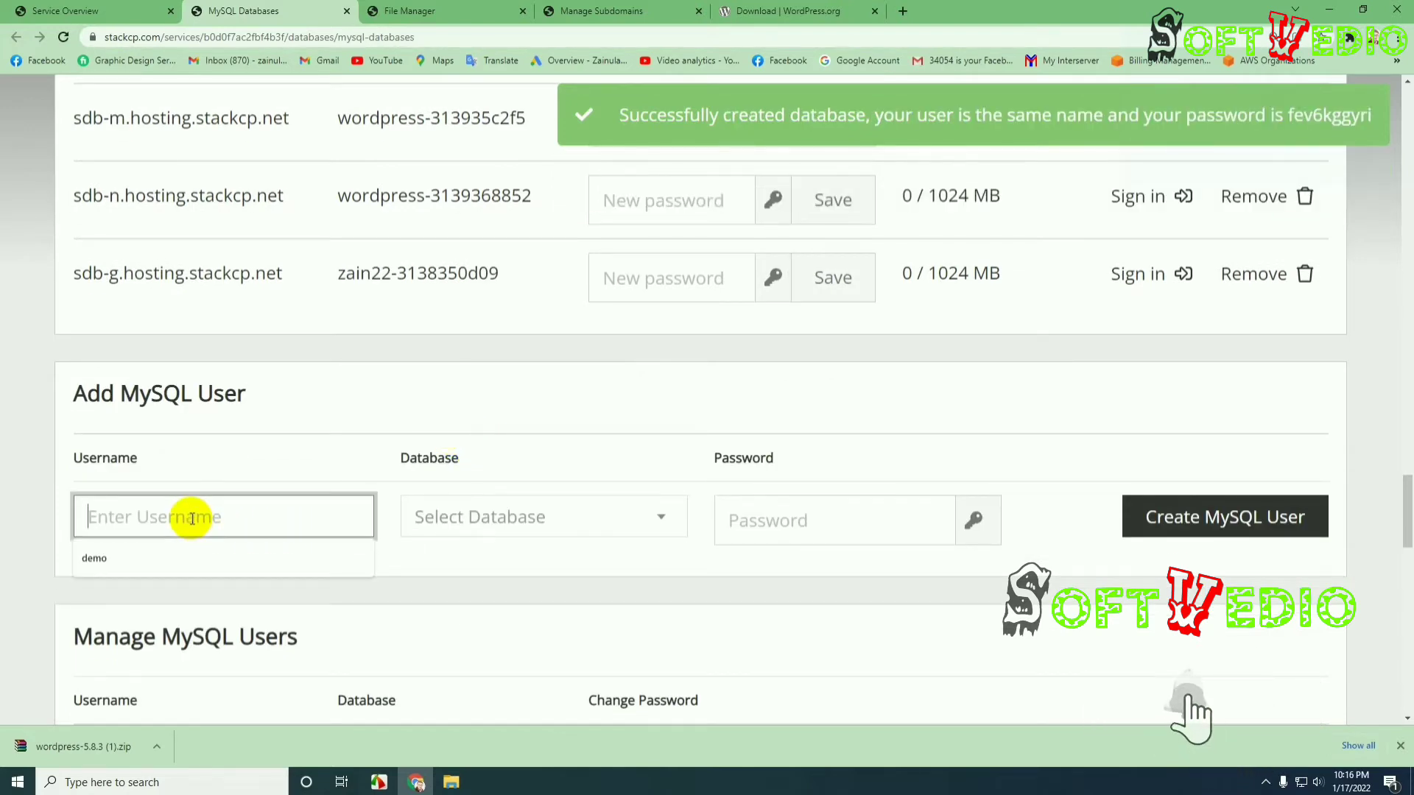
{"action": "type", "text": "zain22"}
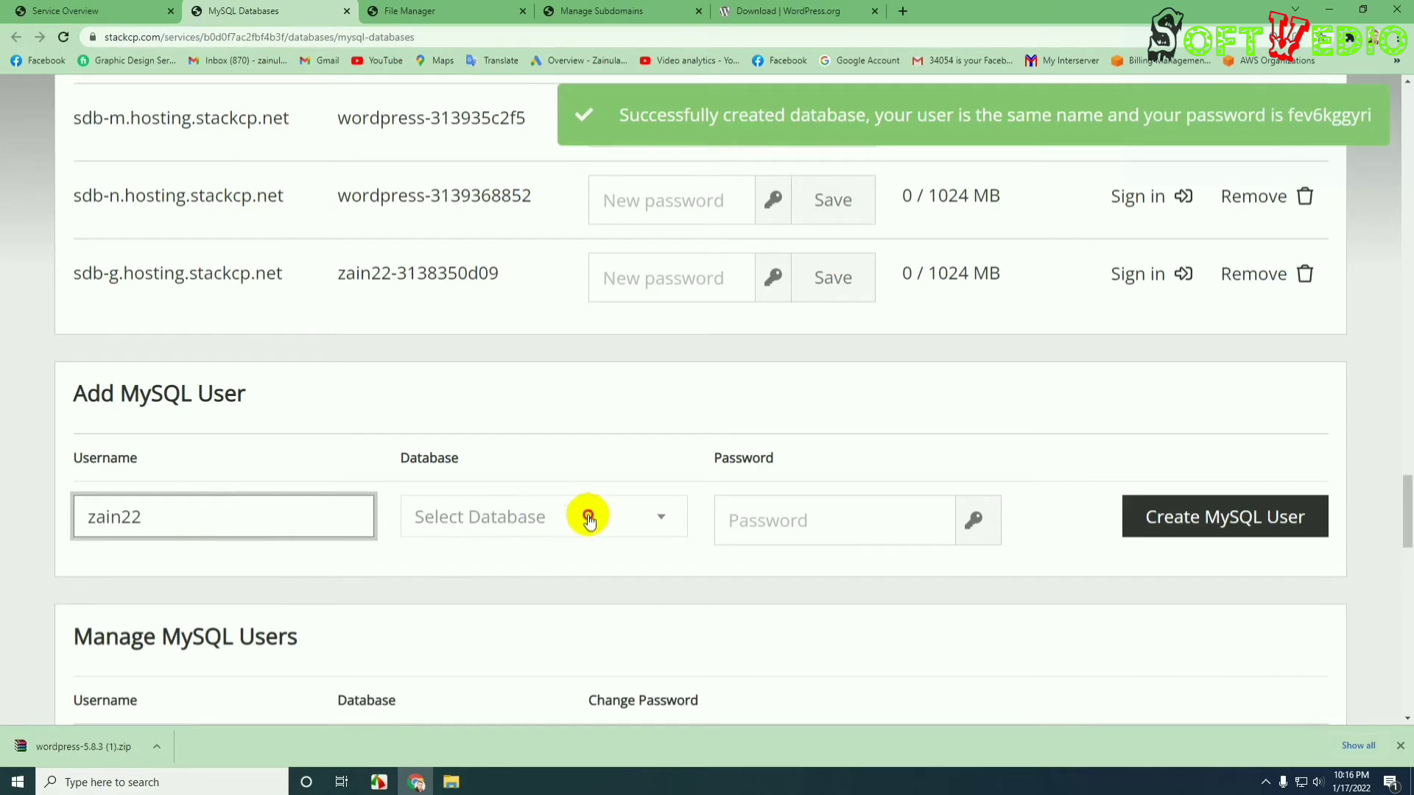
{"action": "left_click", "coordinate": [586, 515]}
{"action": "scroll", "coordinate": [589, 475], "scroll_direction": "down", "scroll_amount": 2}
{"action": "left_click", "coordinate": [500, 475]}
{"action": "left_click", "coordinate": [790, 525]}
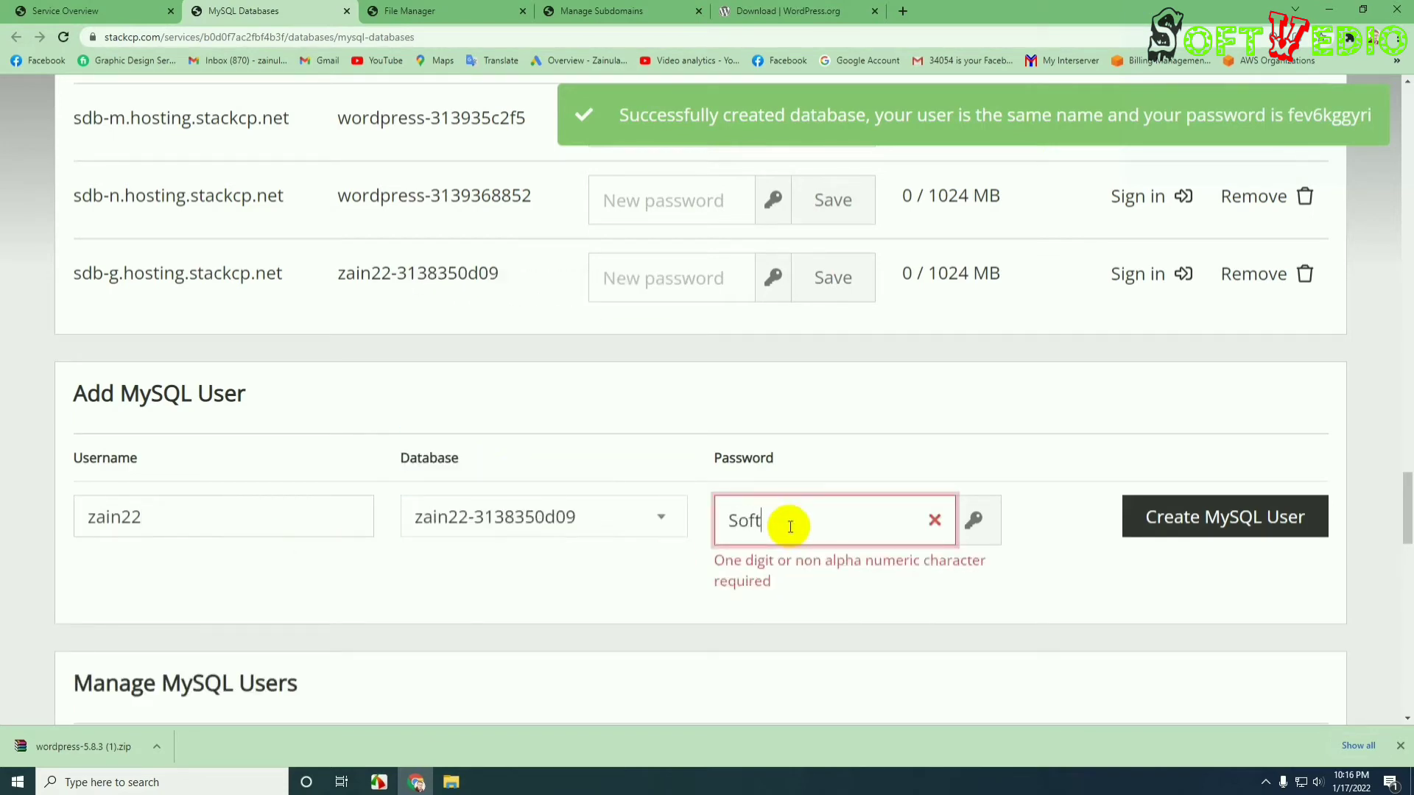
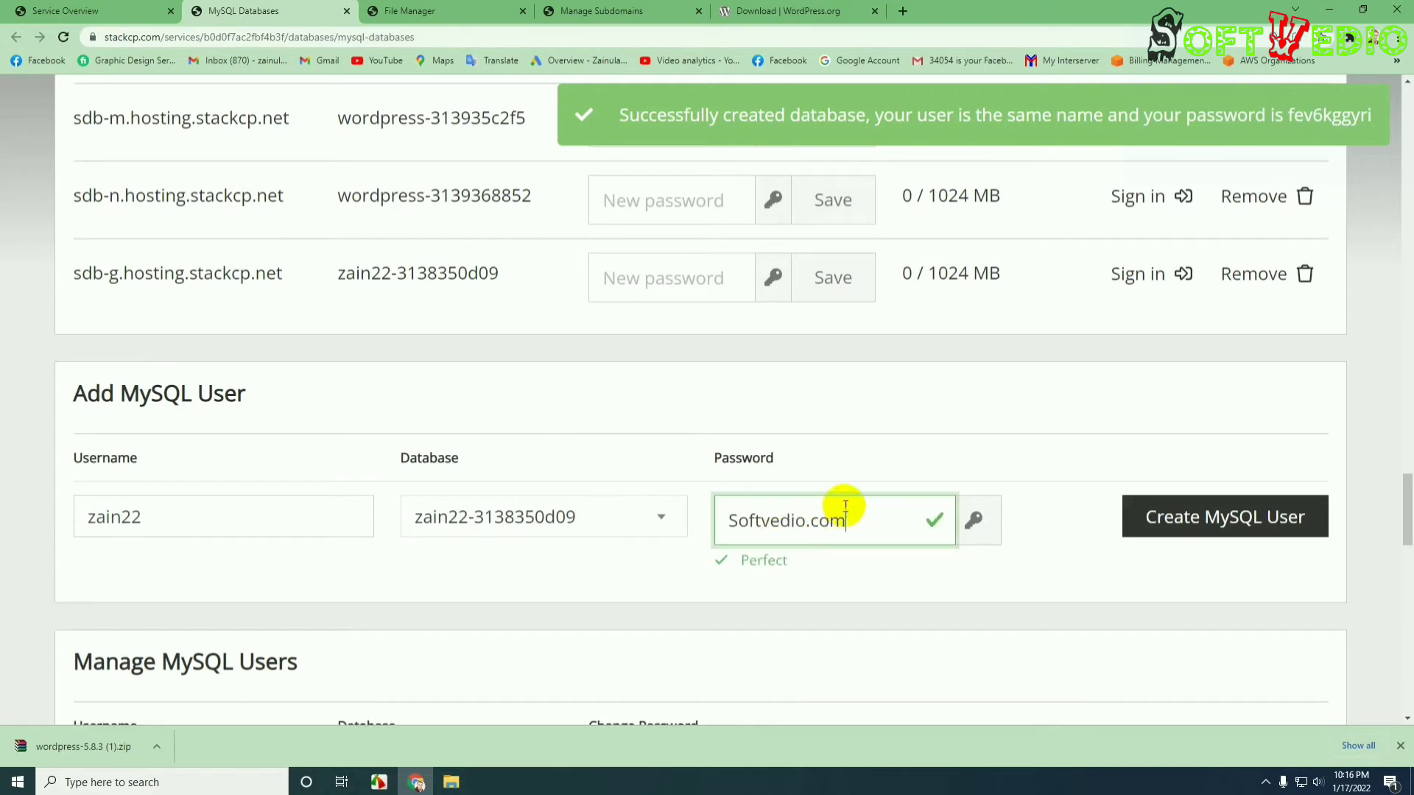
{"action": "left_click", "coordinate": [1187, 526]}
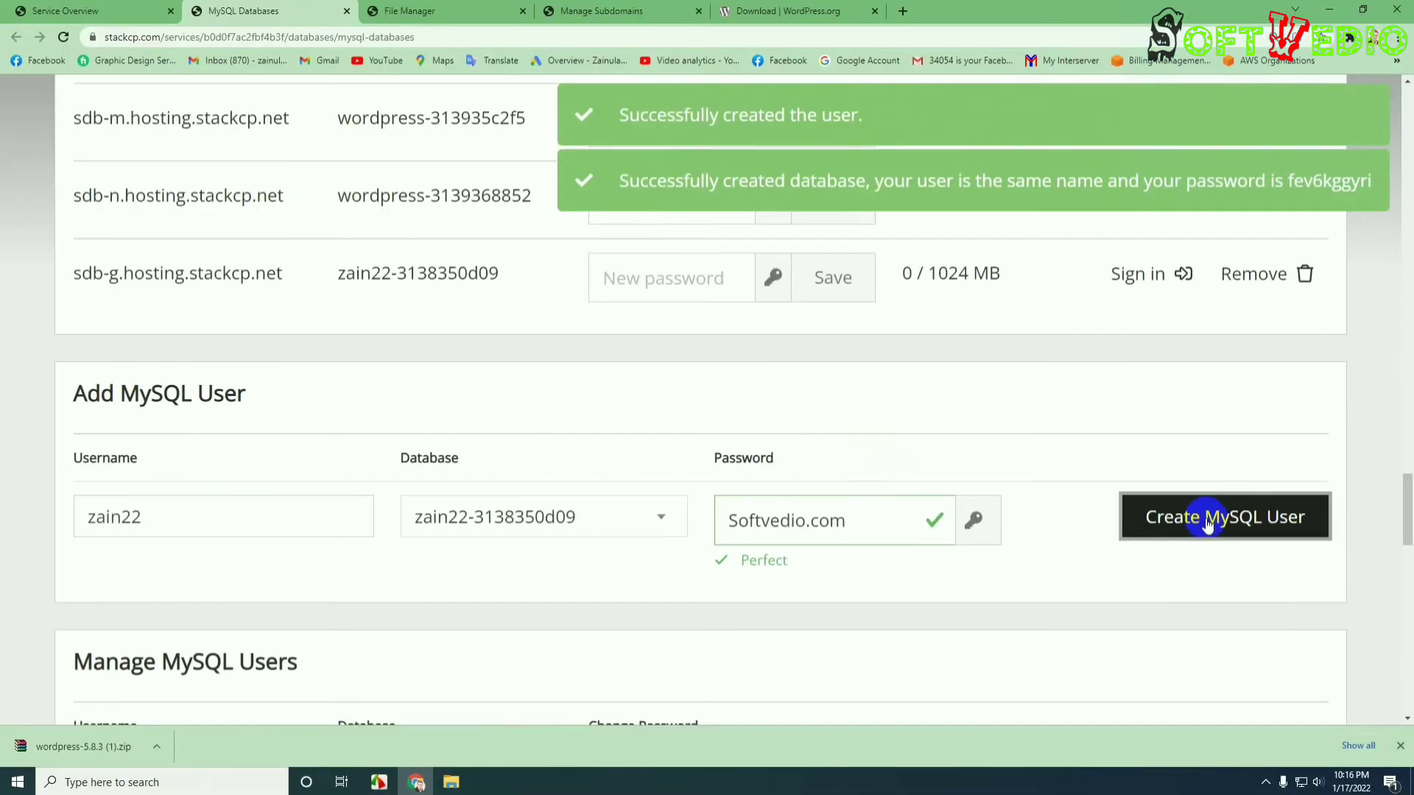
{"action": "scroll", "coordinate": [713, 627], "scroll_direction": "down", "scroll_amount": 15}
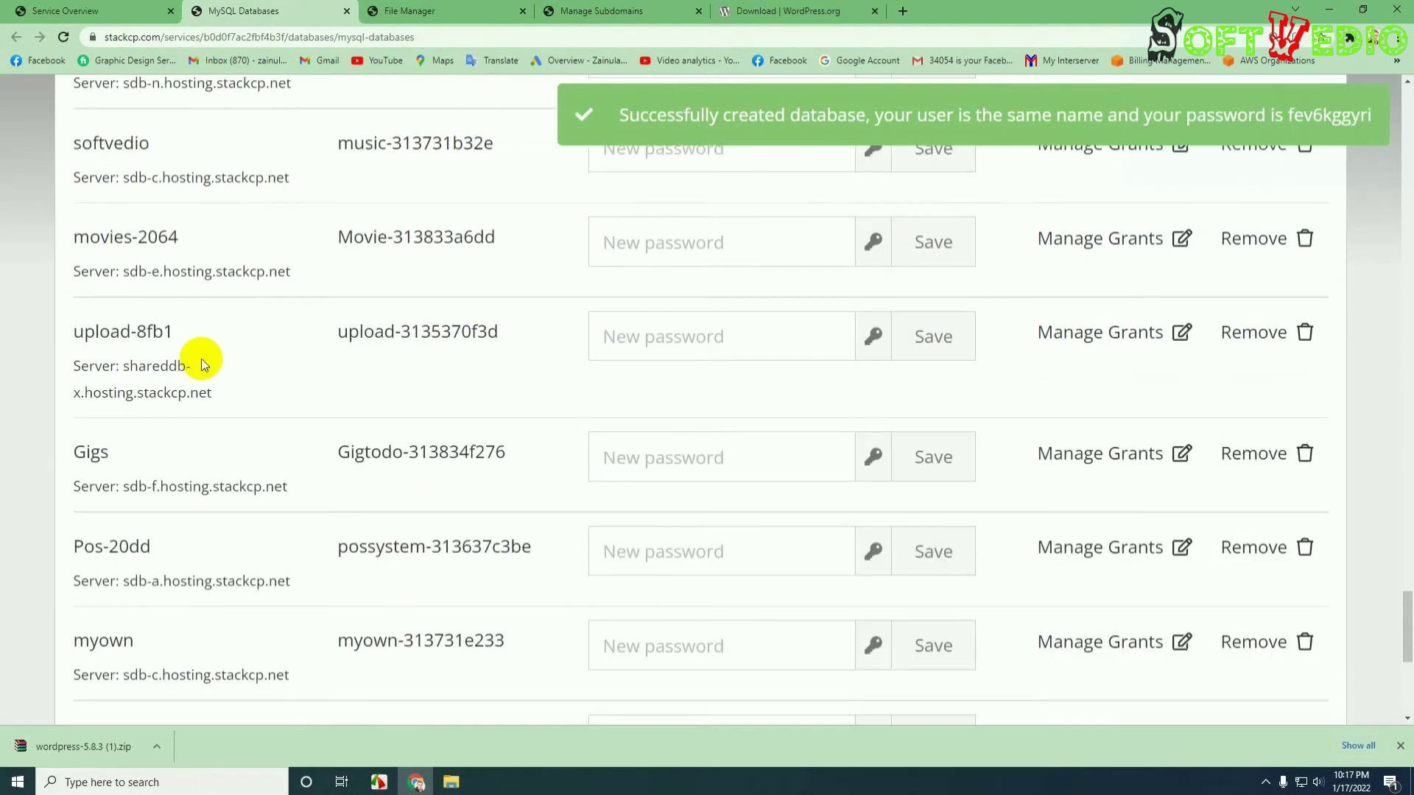
{"action": "scroll", "coordinate": [201, 360], "scroll_direction": "down", "scroll_amount": 5}
{"action": "left_click_drag", "start_coordinate": [337, 440], "coordinate": [498, 441]}
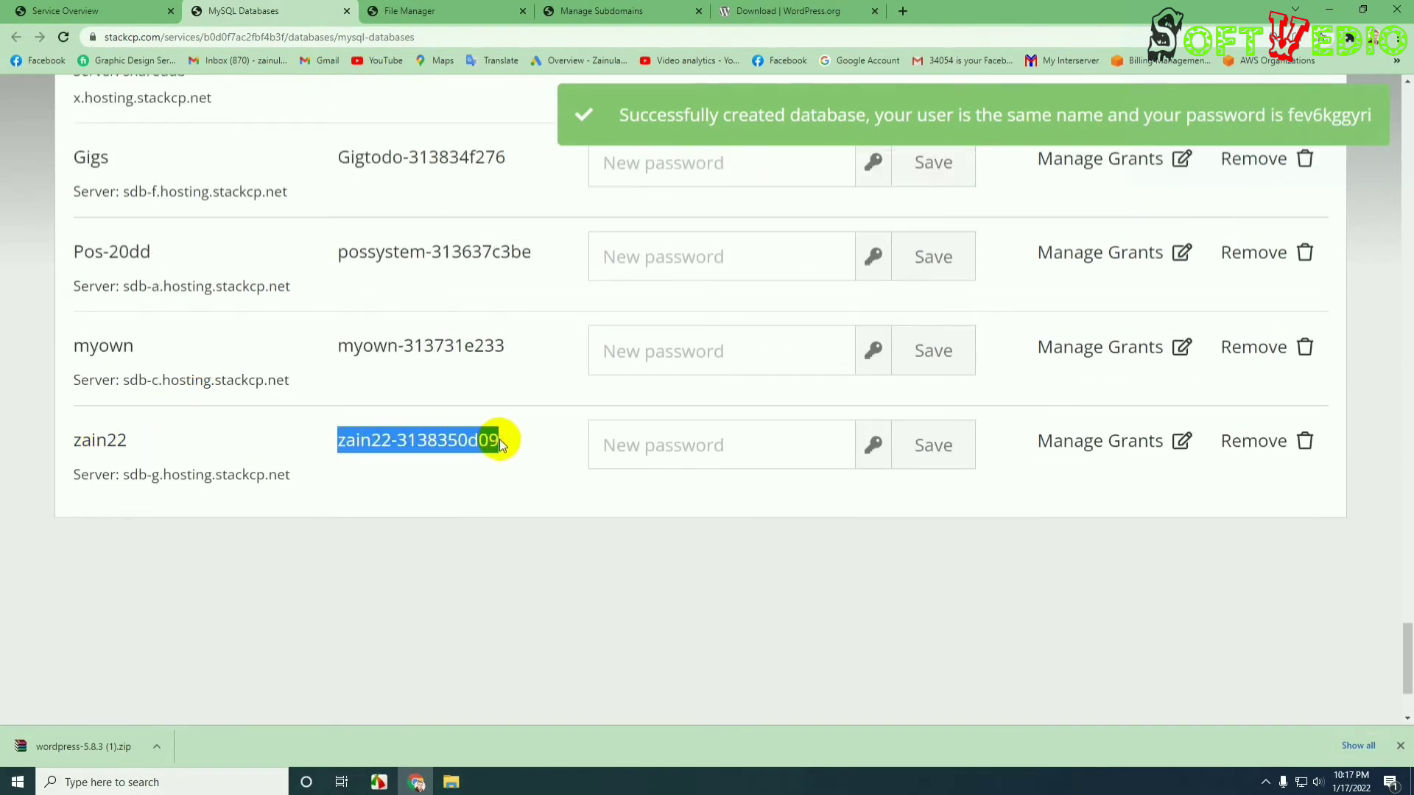
{"action": "left_click", "coordinate": [396, 476]}
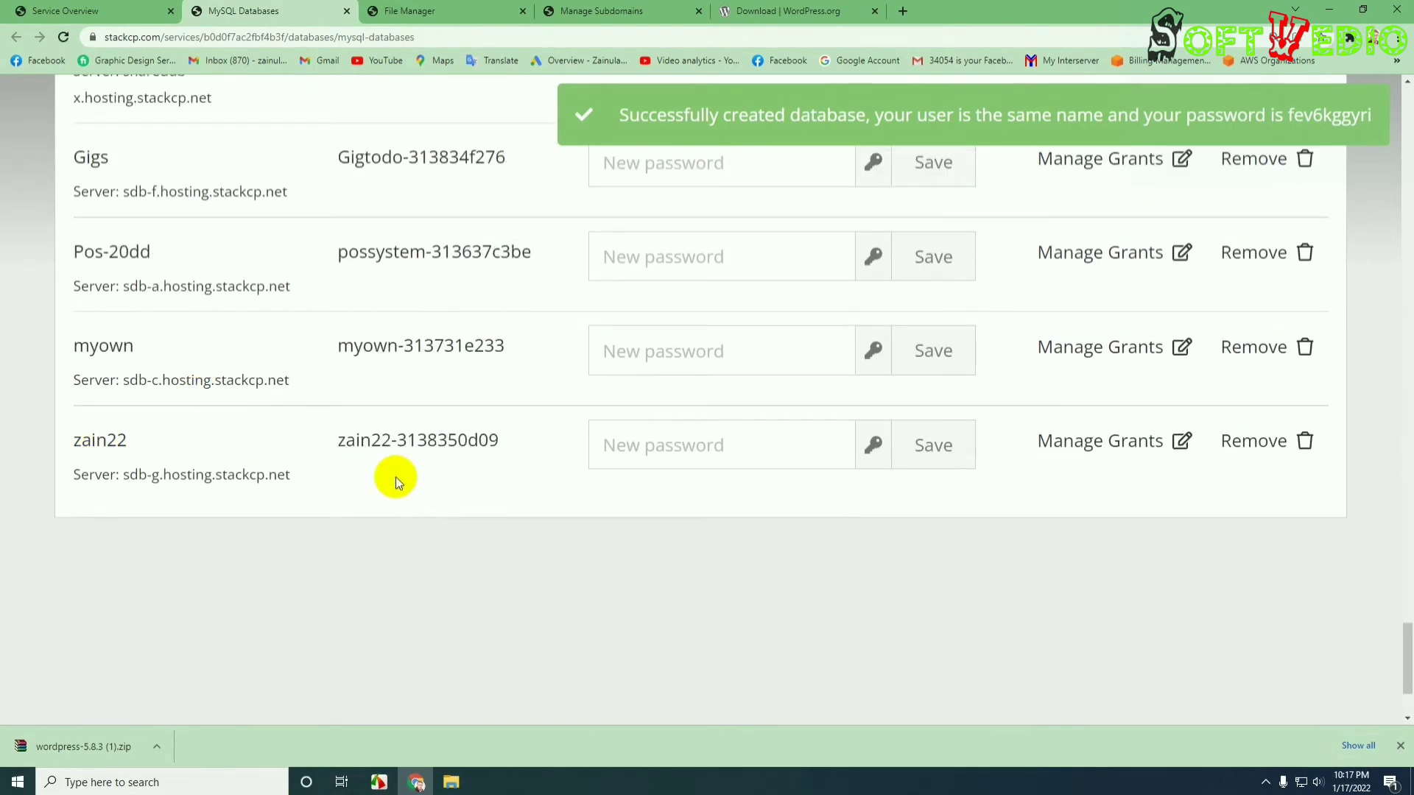
Extract the uploaded WordPress zip inside the zain22 folder
{"action": "left_click", "coordinate": [410, 11]}
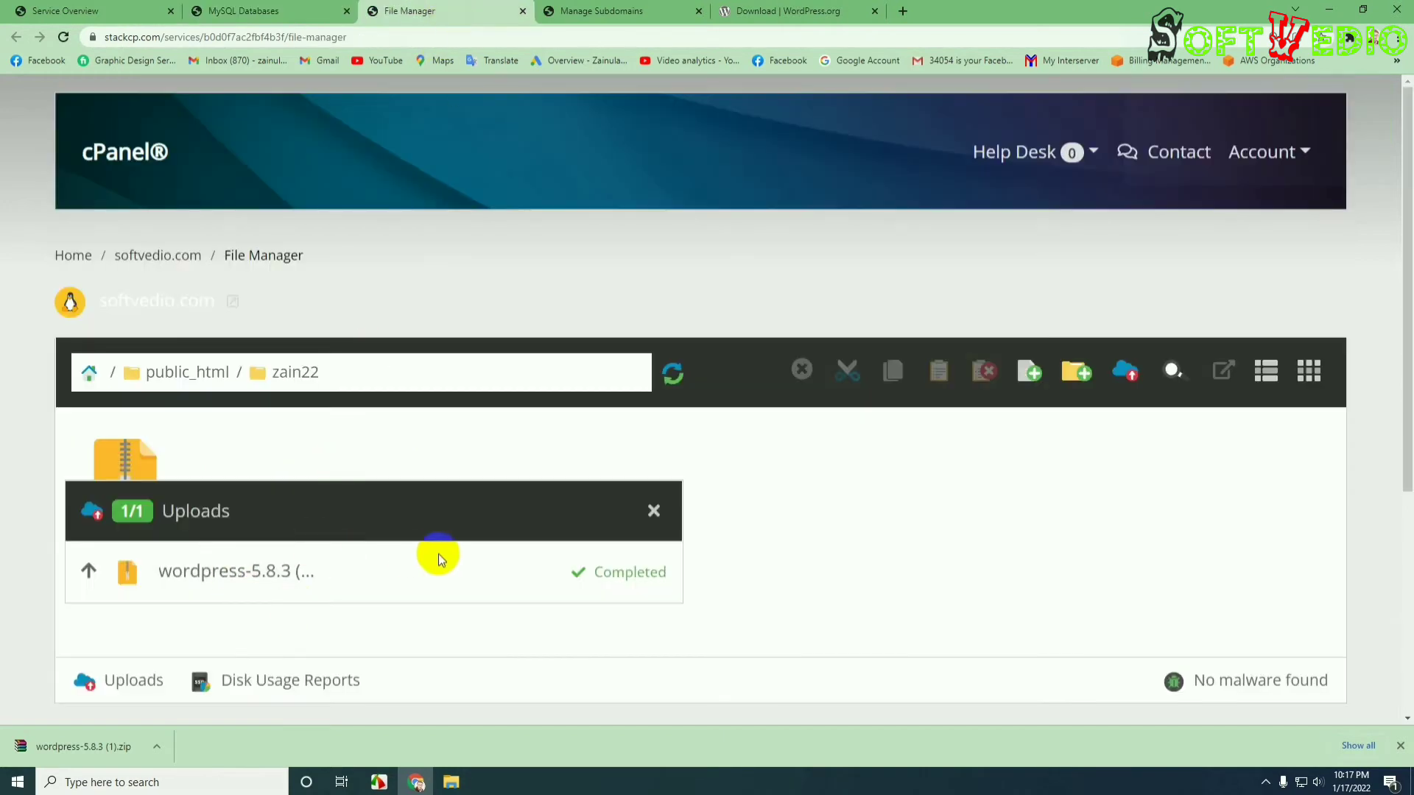
{"action": "scroll", "coordinate": [439, 553], "scroll_direction": "down", "scroll_amount": 1}
{"action": "left_click", "coordinate": [655, 442]}
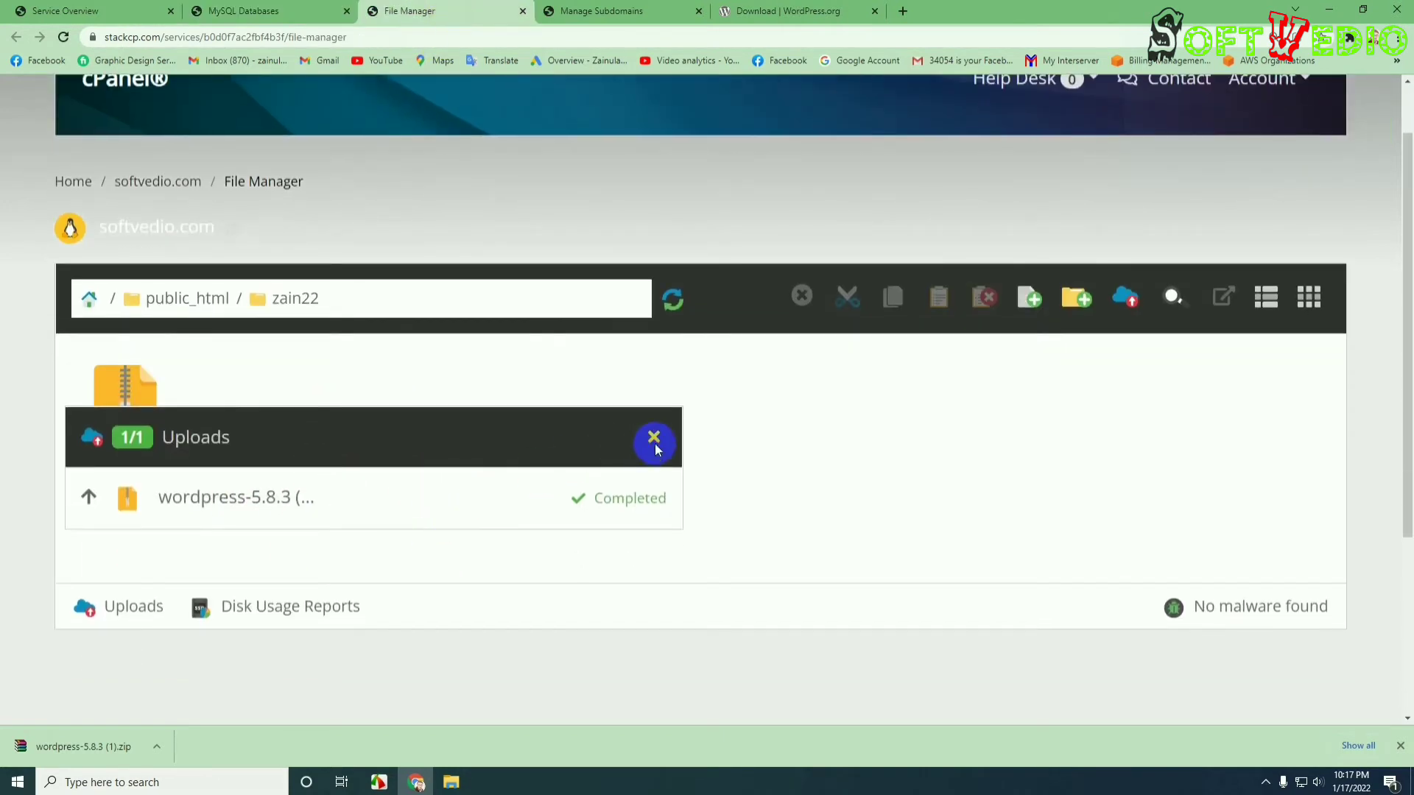
{"action": "right_click", "coordinate": [121, 409]}
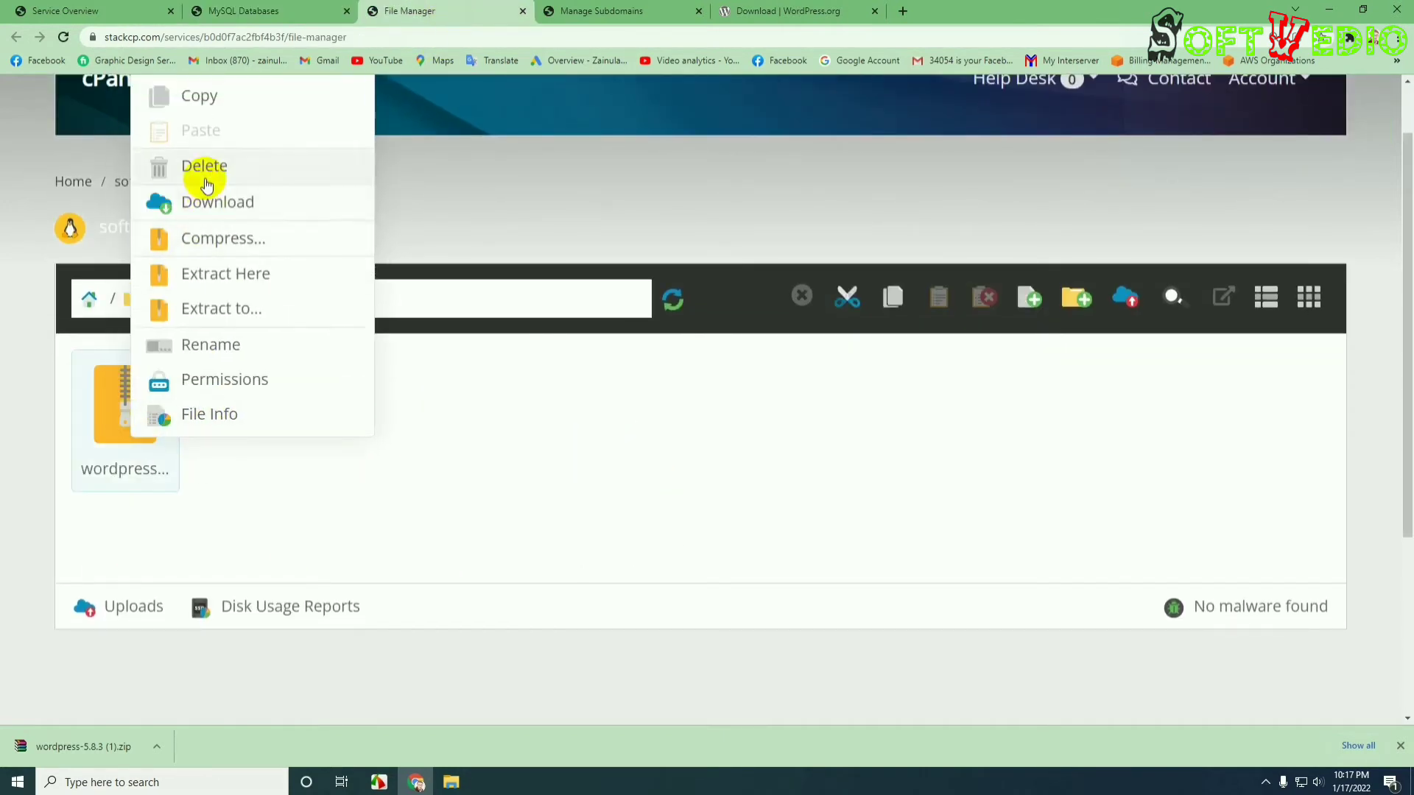
{"action": "left_click", "coordinate": [245, 282]}
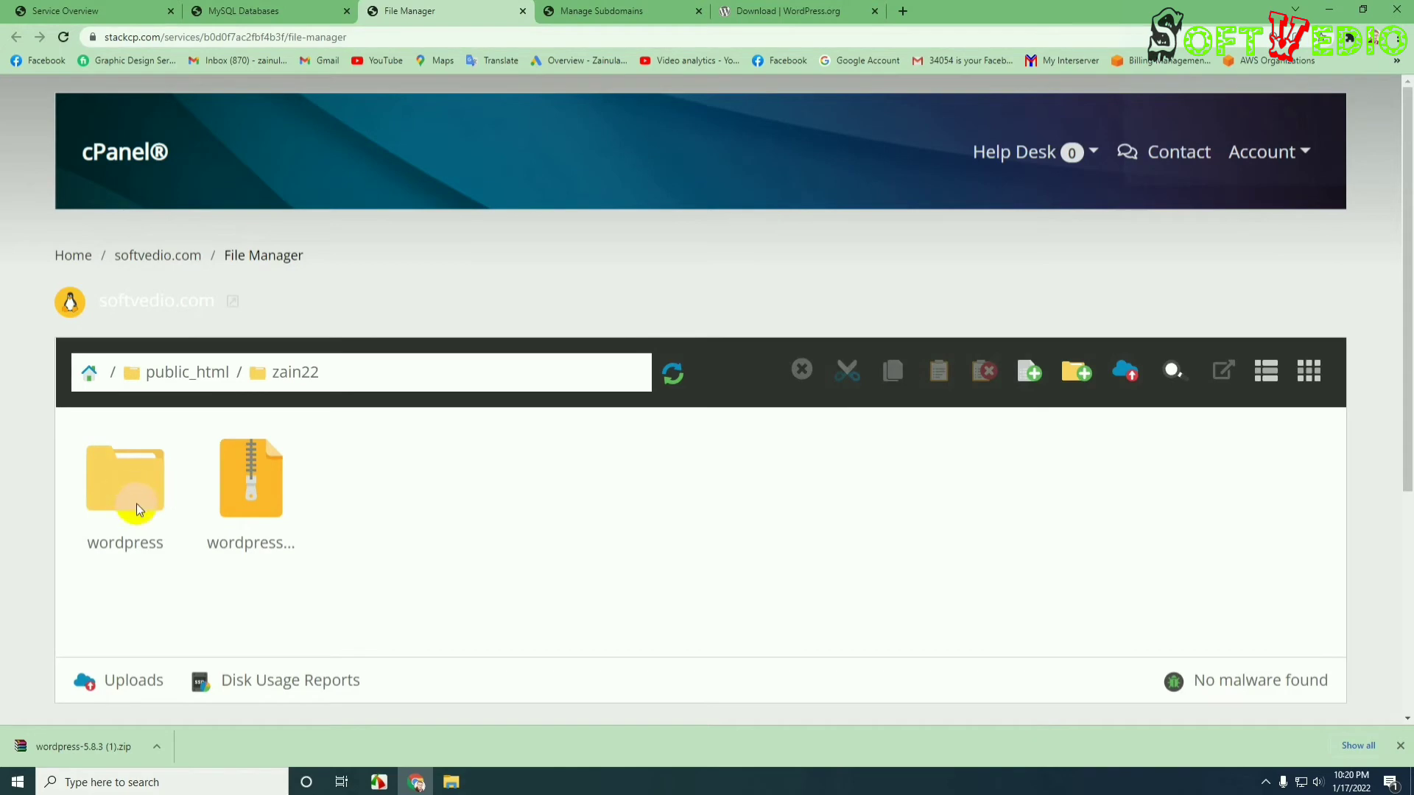
Cut all files and folders inside the extracted wordpress folder
{"action": "double_click", "coordinate": [130, 484]}
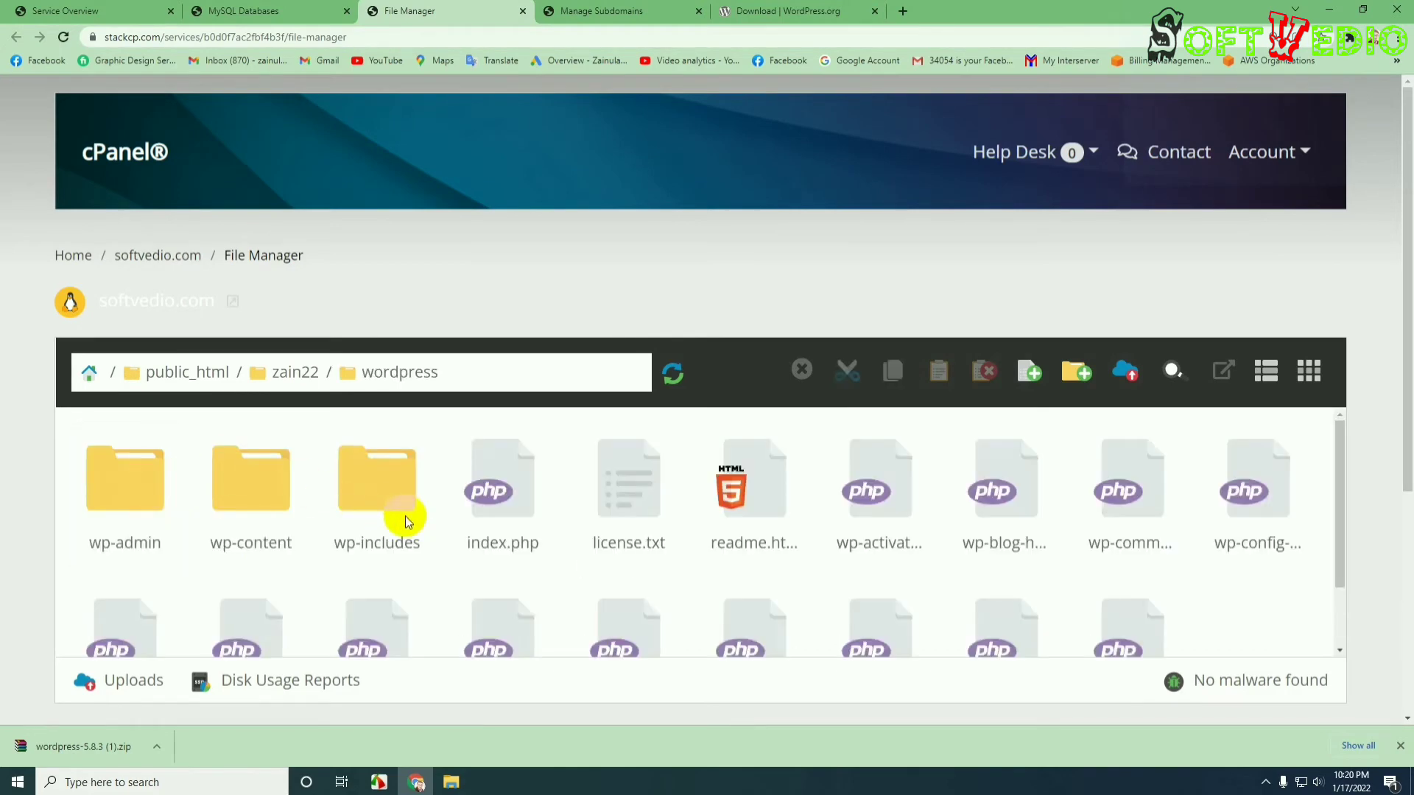
{"action": "scroll", "coordinate": [533, 559], "scroll_direction": "down", "scroll_amount": 5}
{"action": "scroll", "coordinate": [533, 559], "scroll_direction": "up", "scroll_amount": 5}
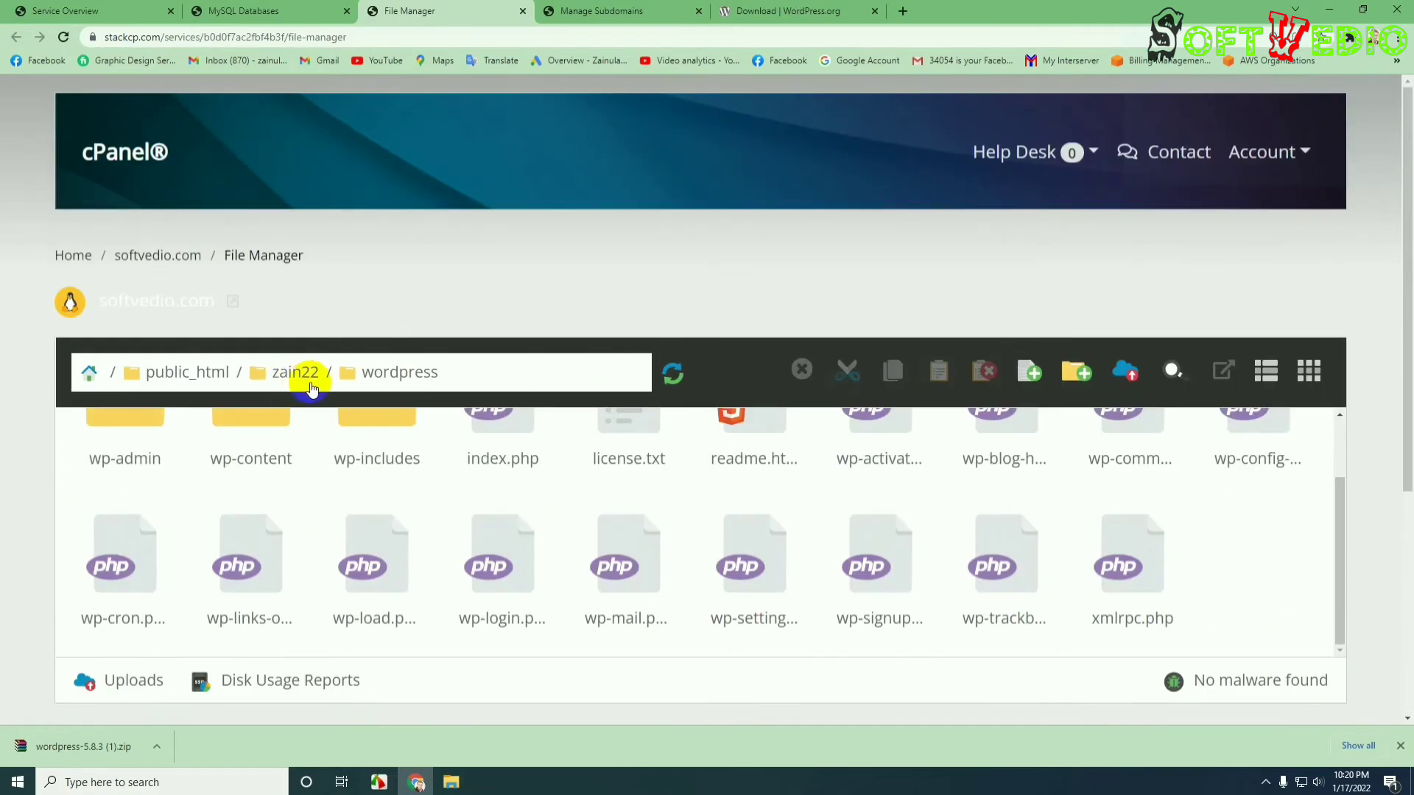
{"action": "scroll", "coordinate": [396, 520], "scroll_direction": "down", "scroll_amount": 5}
{"action": "scroll", "coordinate": [553, 420], "scroll_direction": "up", "scroll_amount": 6}
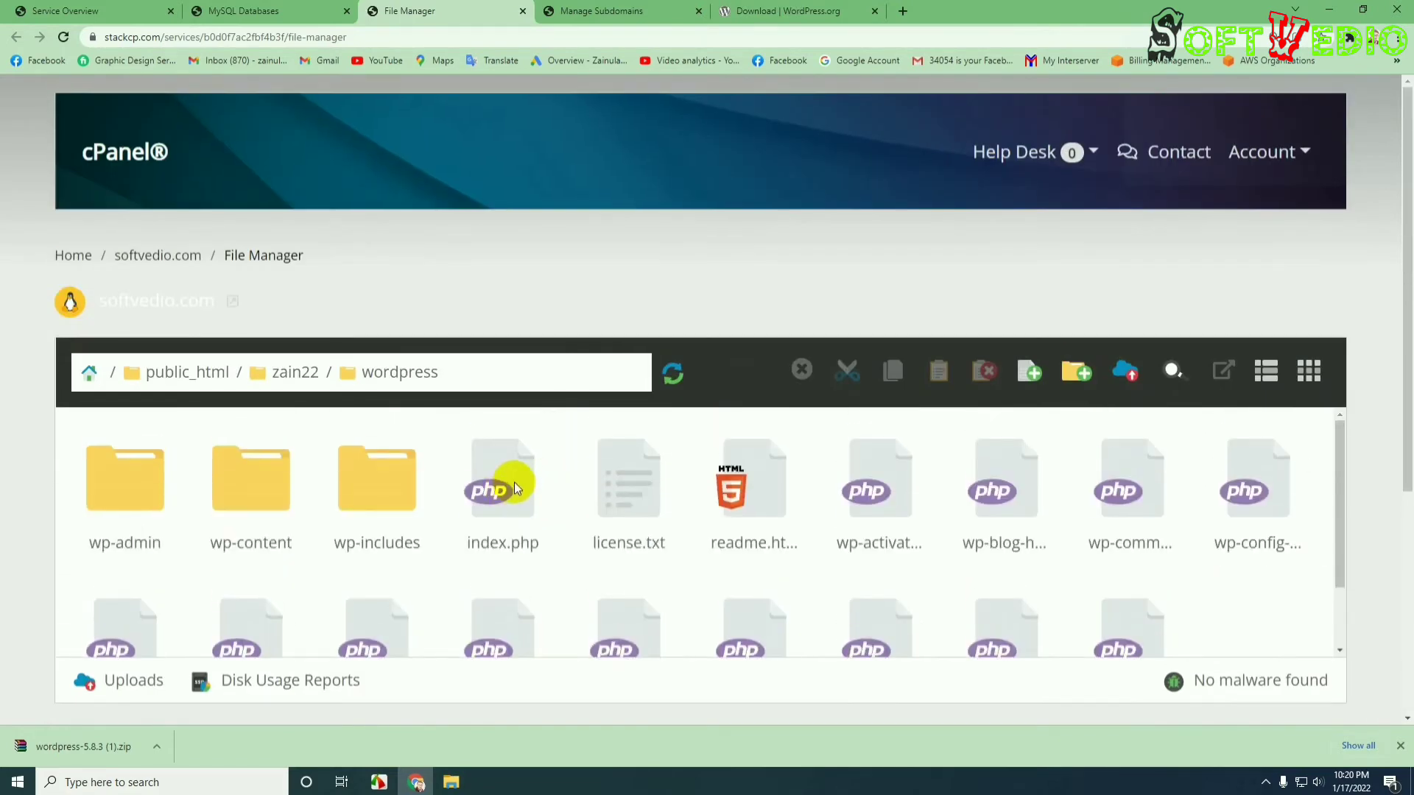
{"action": "left_click", "coordinate": [514, 486]}
{"action": "key", "text": "ctrl+a"}
{"action": "right_click", "coordinate": [519, 475]}
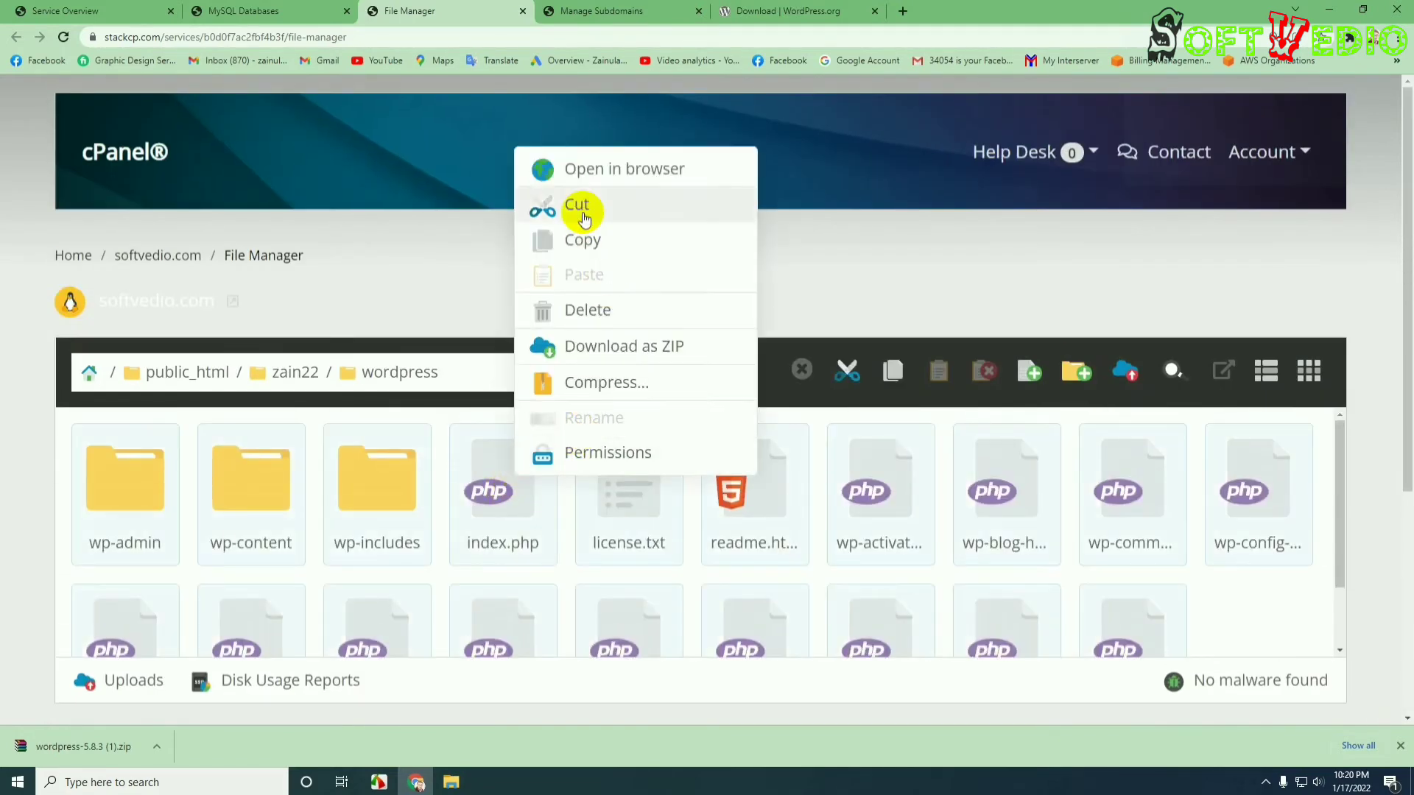
{"action": "left_click", "coordinate": [577, 208]}
Paste the WordPress files directly into public_html/zain22 and check the result
{"action": "left_click", "coordinate": [304, 379]}
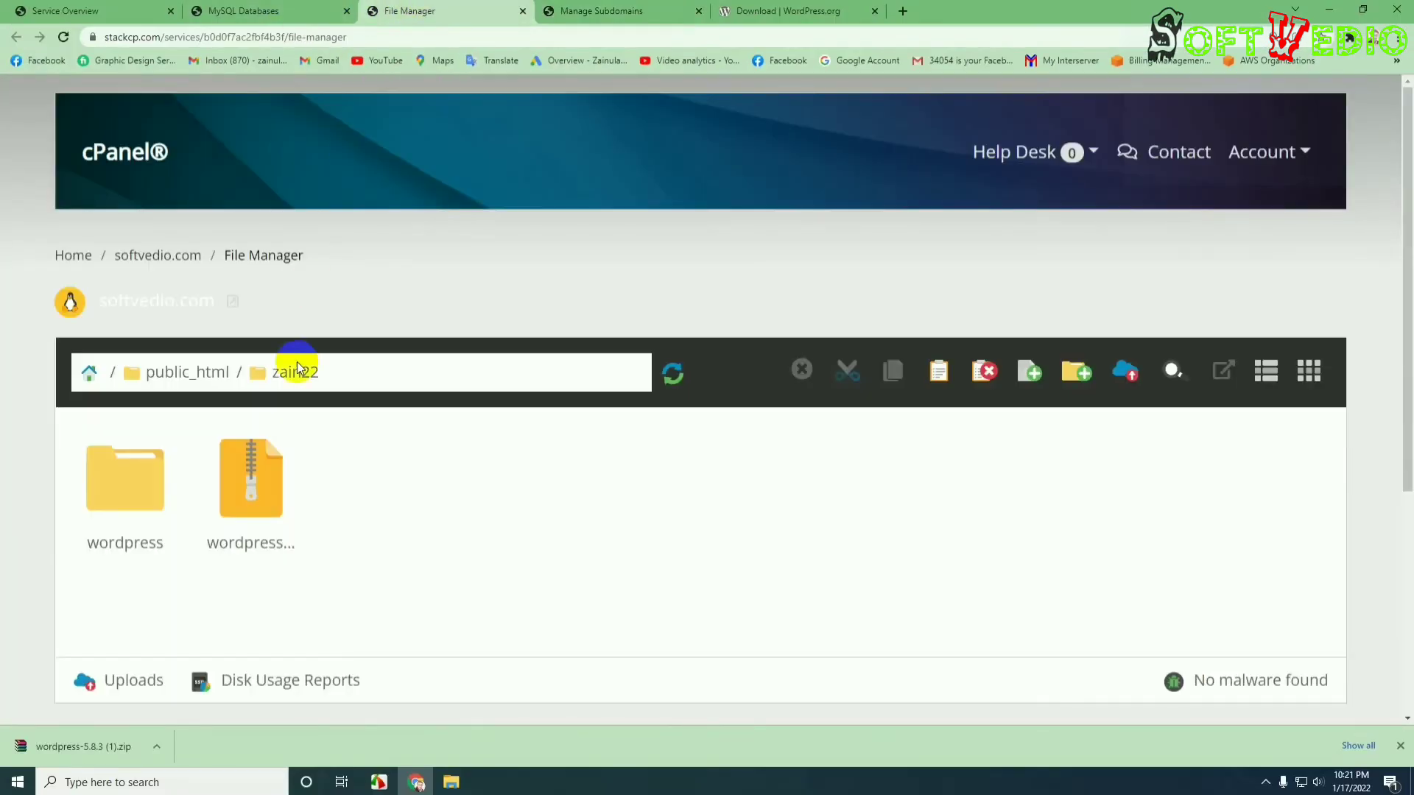
{"action": "right_click", "coordinate": [374, 466]}
{"action": "left_click", "coordinate": [466, 625]}
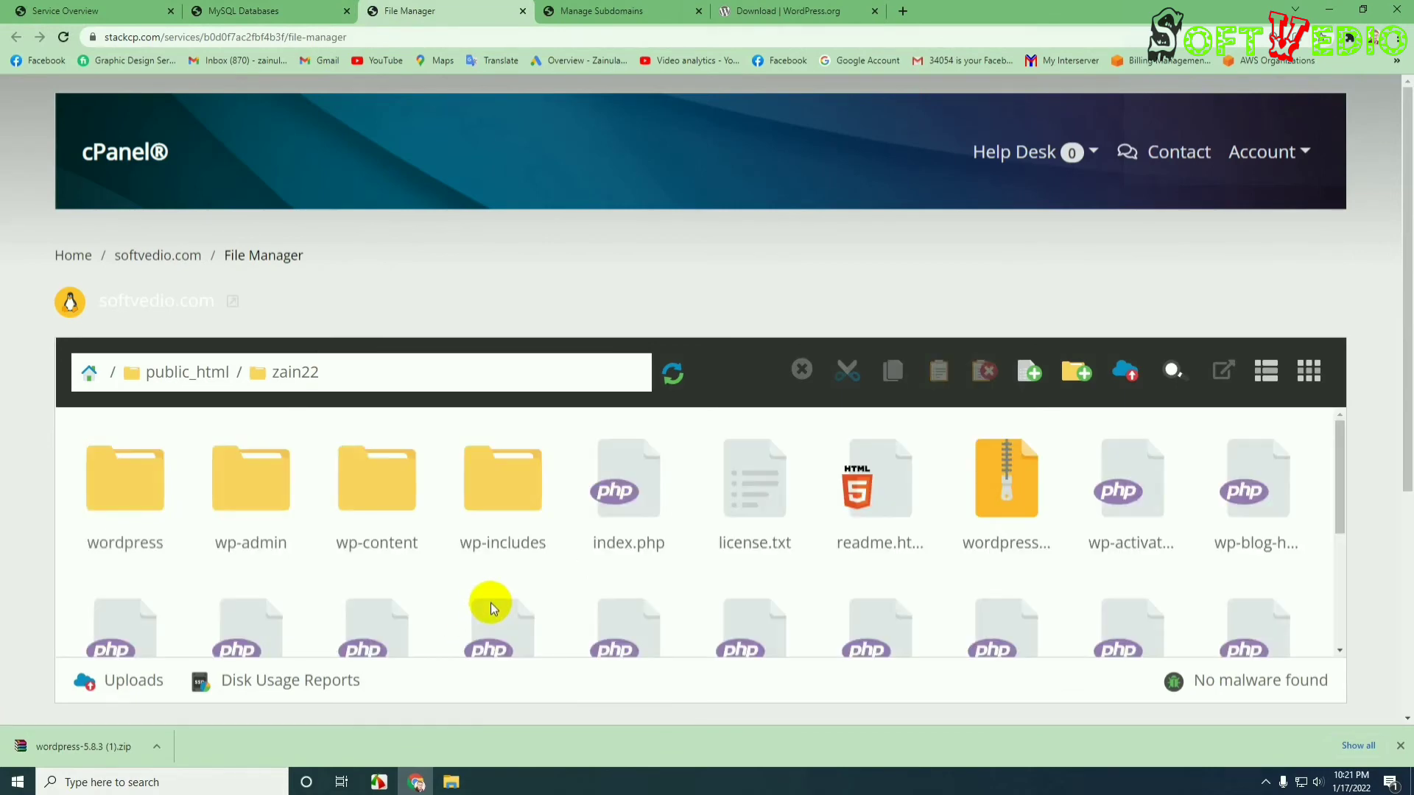
{"action": "scroll", "coordinate": [479, 574], "scroll_direction": "down", "scroll_amount": 2}
{"action": "scroll", "coordinate": [451, 574], "scroll_direction": "up", "scroll_amount": 2}
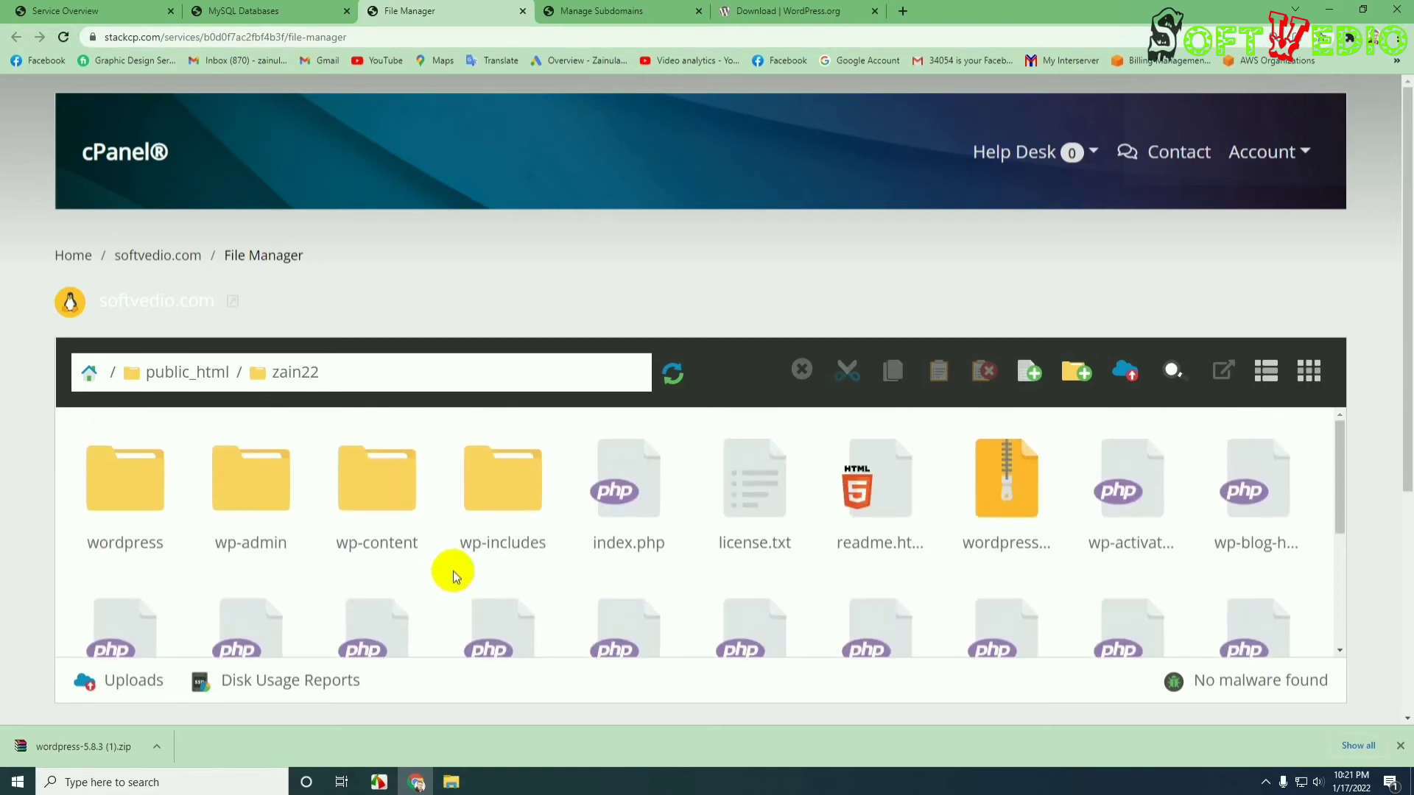
{"action": "scroll", "coordinate": [631, 576], "scroll_direction": "down", "scroll_amount": 1}
{"action": "scroll", "coordinate": [604, 574], "scroll_direction": "down", "scroll_amount": 3}
{"action": "scroll", "coordinate": [575, 571], "scroll_direction": "up", "scroll_amount": 4}
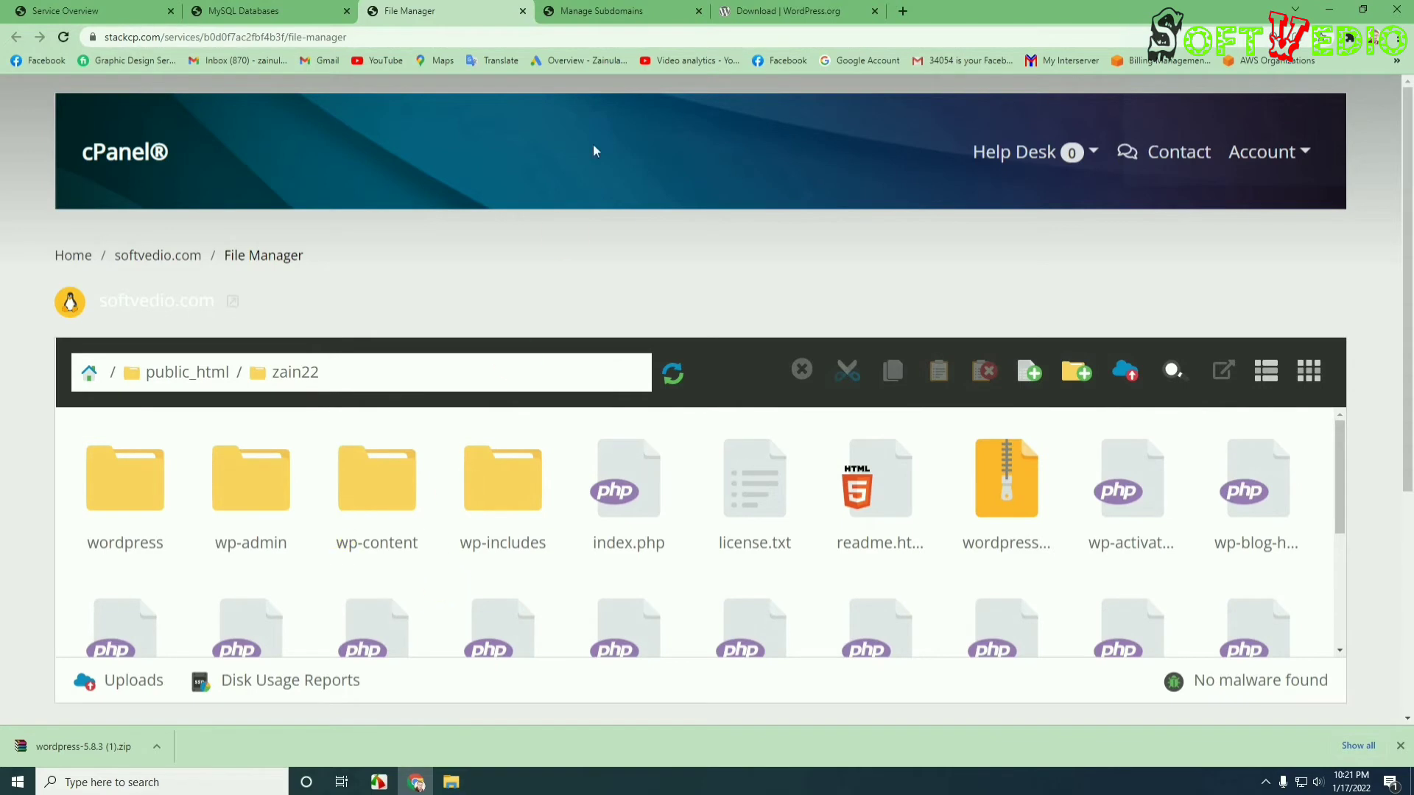
{"action": "left_click", "coordinate": [600, 11]}
Open zain.softvedio.com in a new tab and continue in English (United States)
{"action": "double_click", "coordinate": [492, 360]}
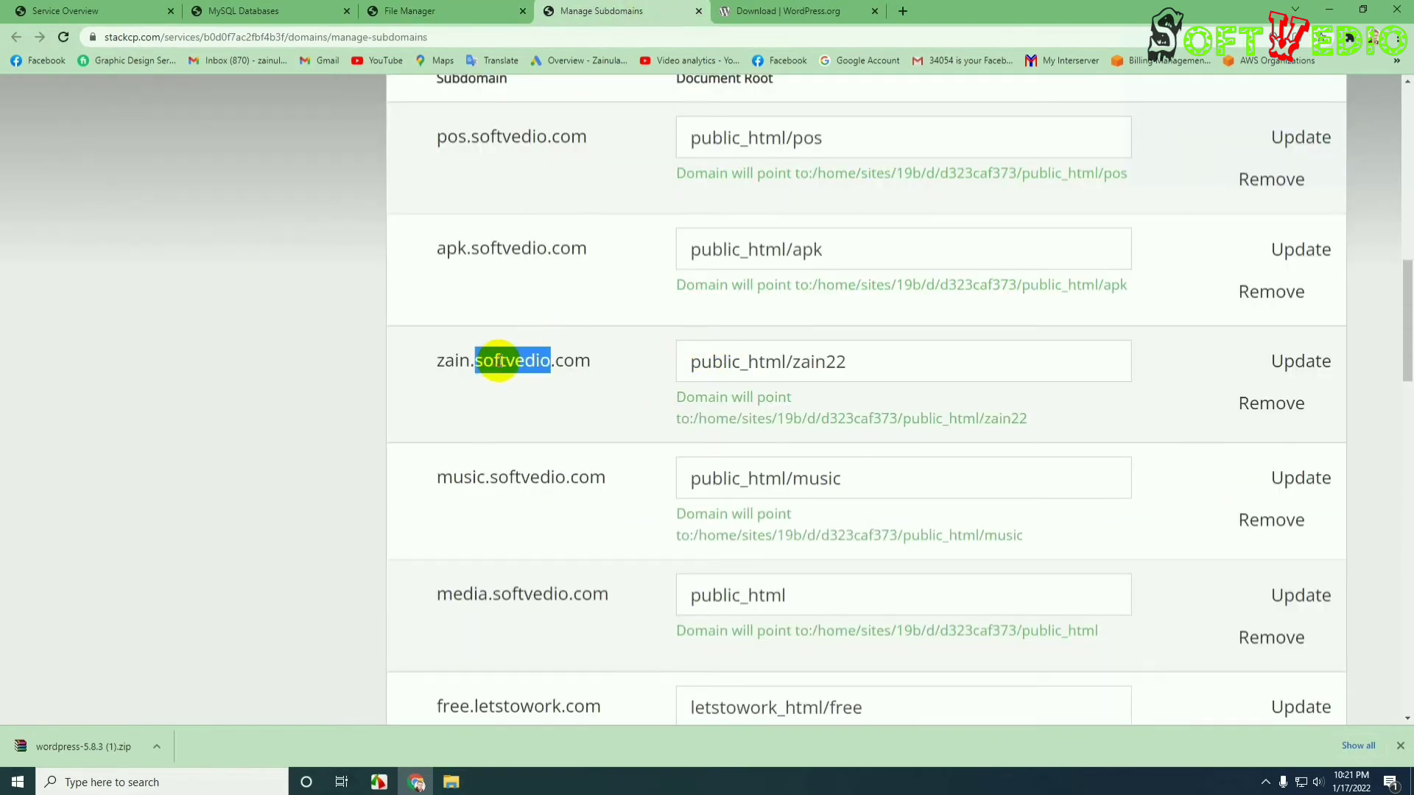
{"action": "right_click", "coordinate": [499, 360]}
{"action": "left_click", "coordinate": [554, 408]}
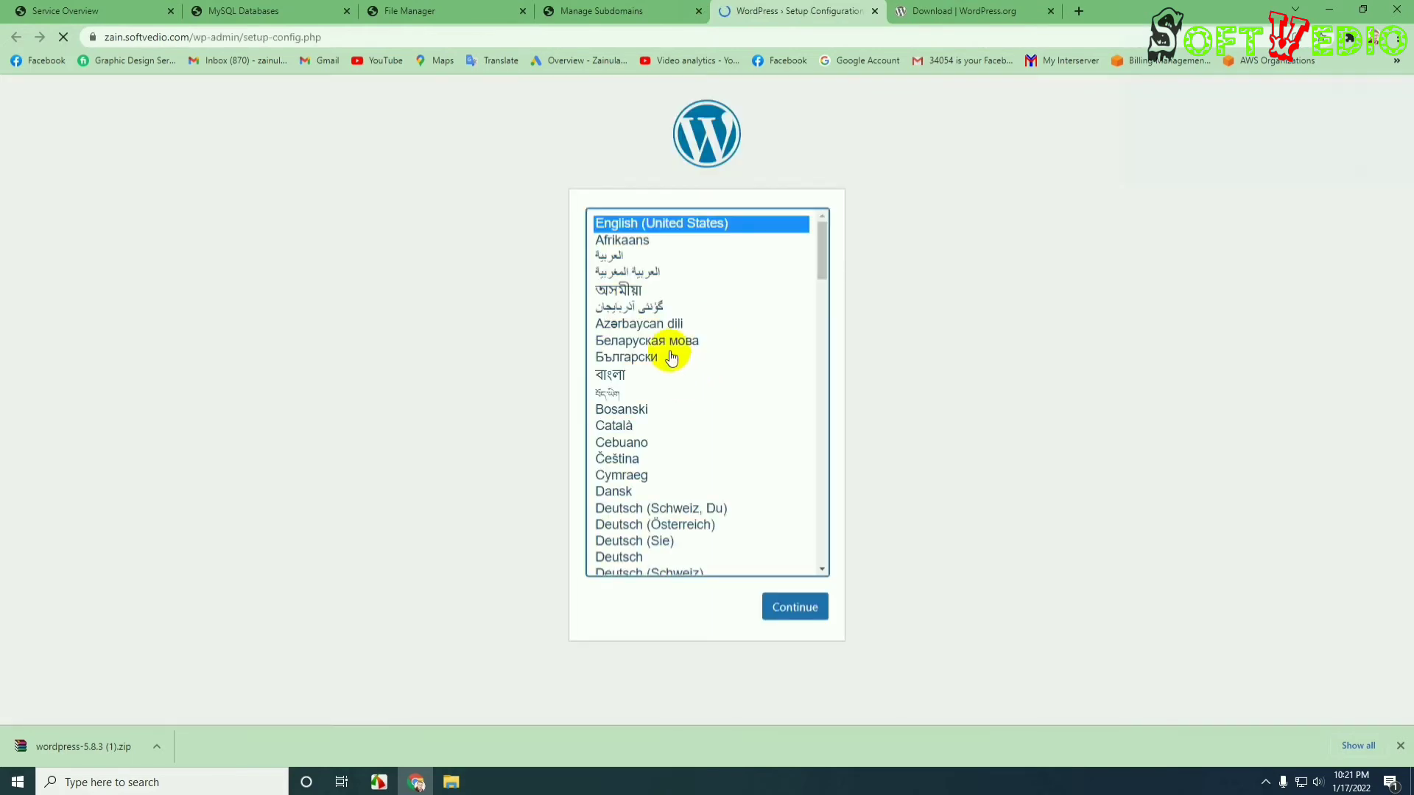
{"action": "left_click", "coordinate": [801, 622]}
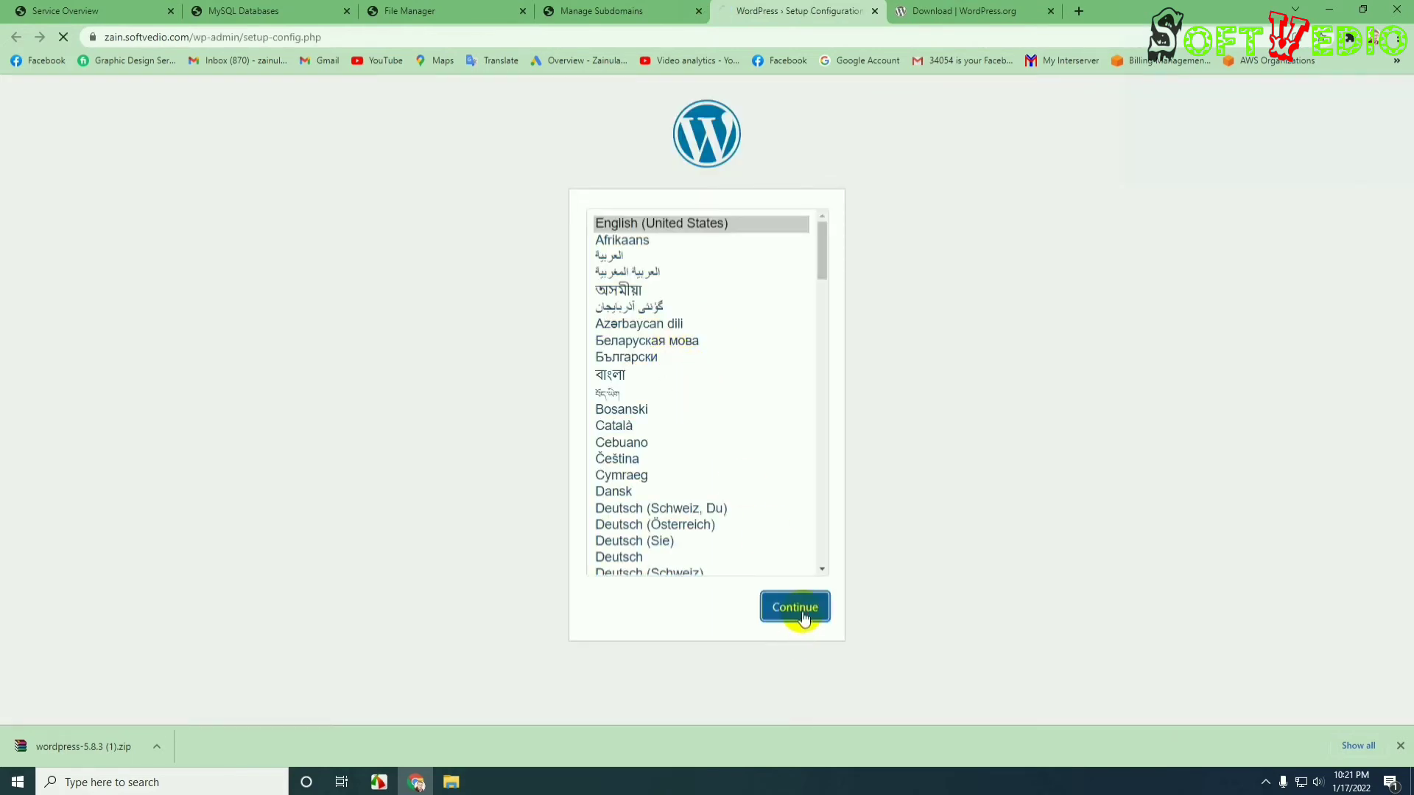
{"action": "left_click_drag", "start_coordinate": [441, 271], "coordinate": [833, 346]}
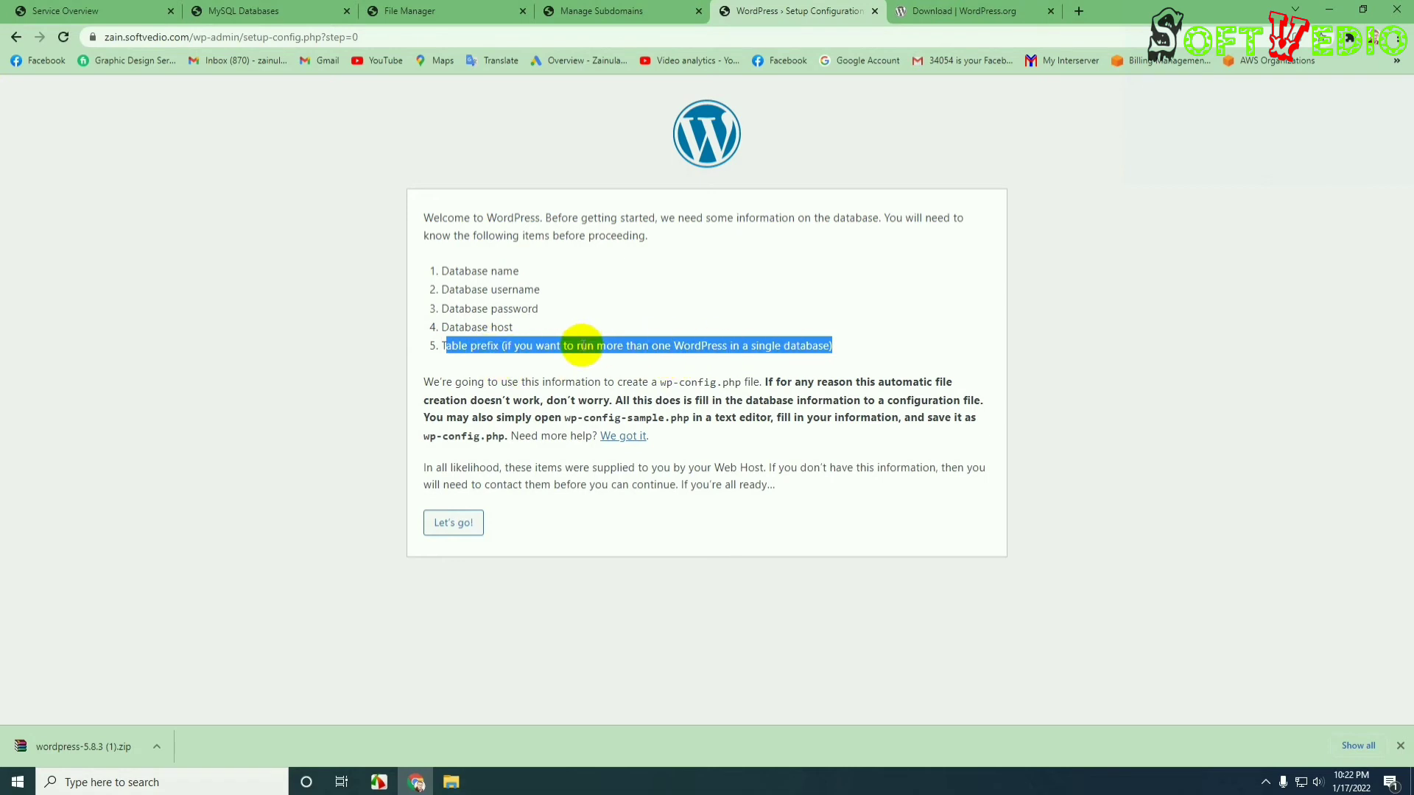
Replace the default database name with zain22-3138350d09 copied from the MySQL databases list
{"action": "left_click", "coordinate": [455, 524]}
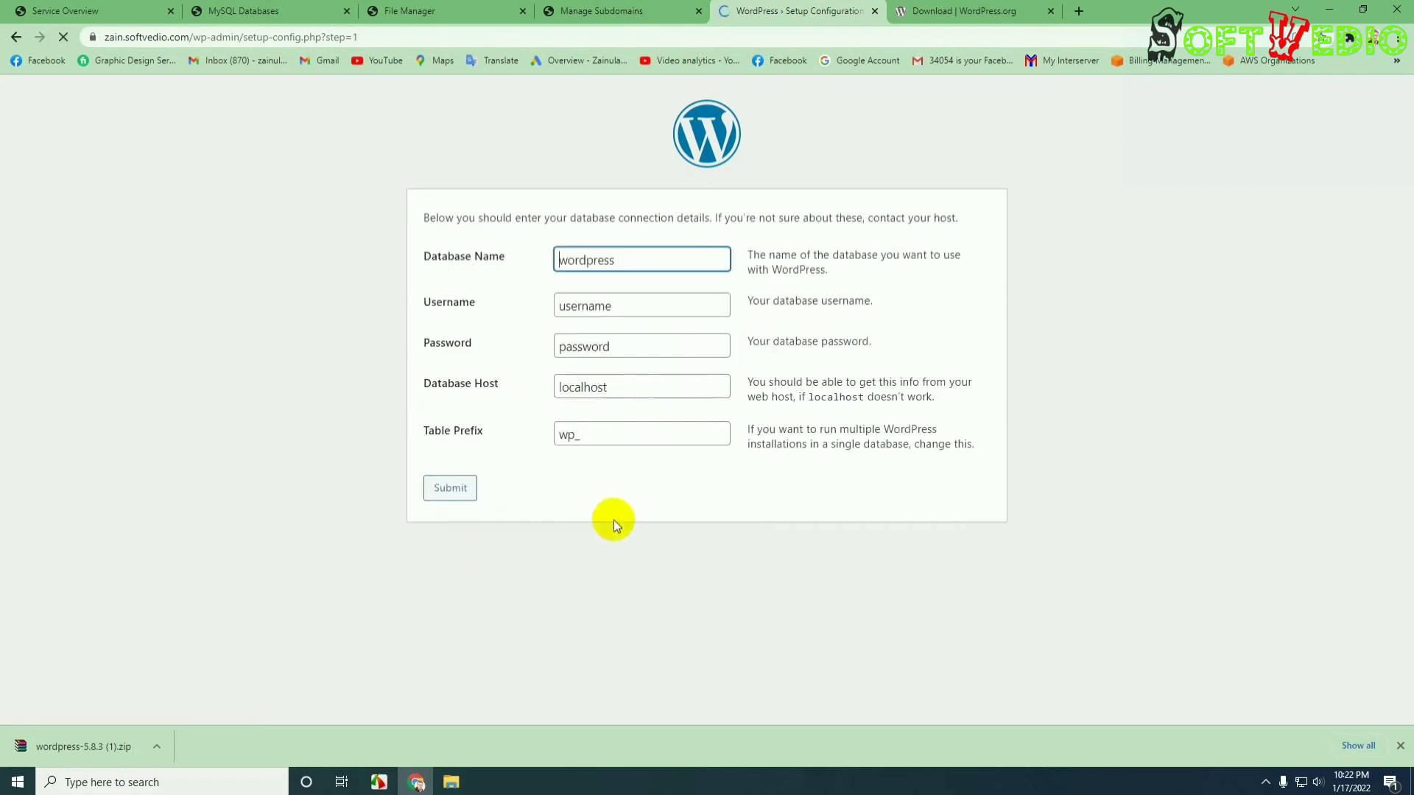
{"action": "double_click", "coordinate": [627, 262]}
{"action": "key", "text": "BackSpace"}
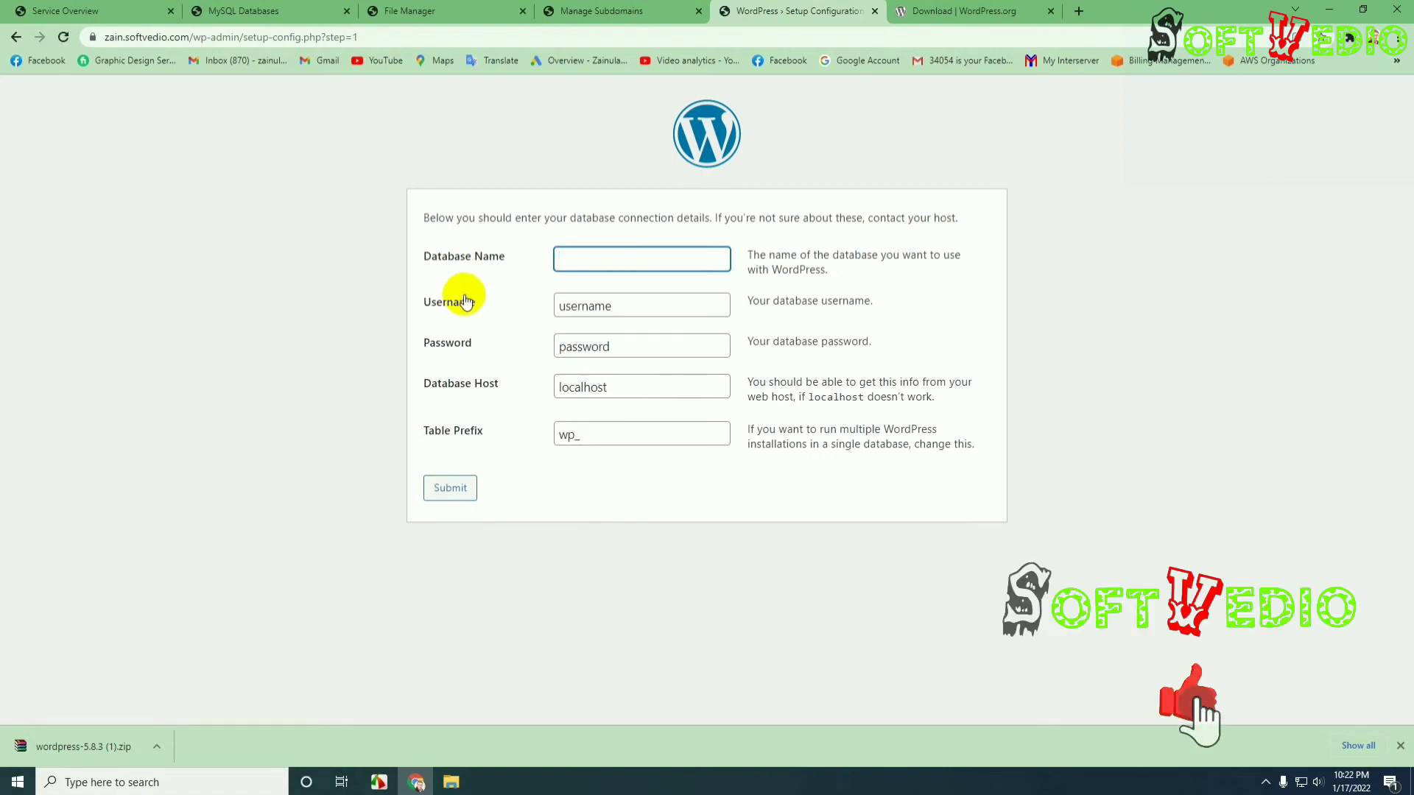
{"action": "left_click", "coordinate": [287, 11]}
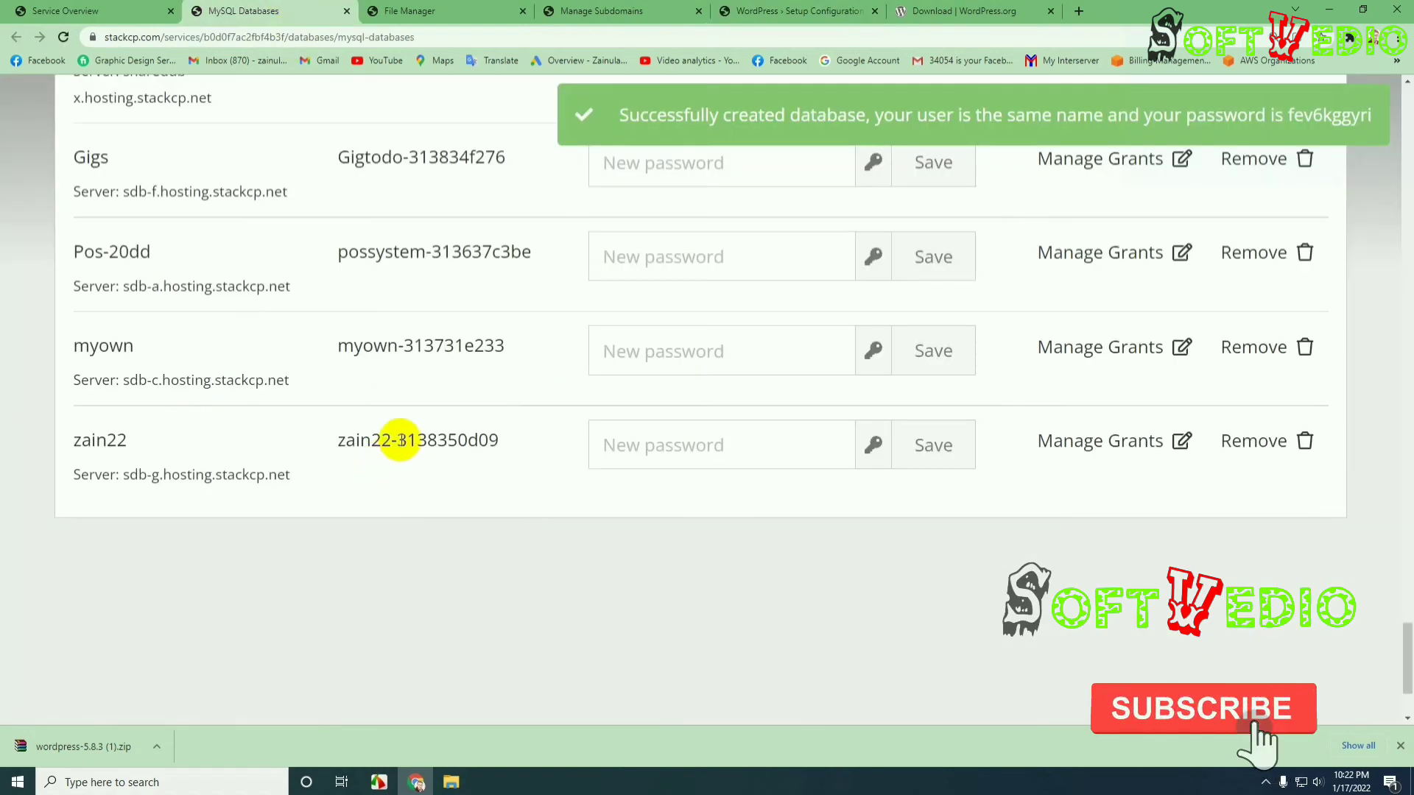
{"action": "double_click", "coordinate": [379, 439]}
{"action": "left_click_drag", "start_coordinate": [378, 440], "coordinate": [475, 440]}
{"action": "right_click", "coordinate": [475, 441]}
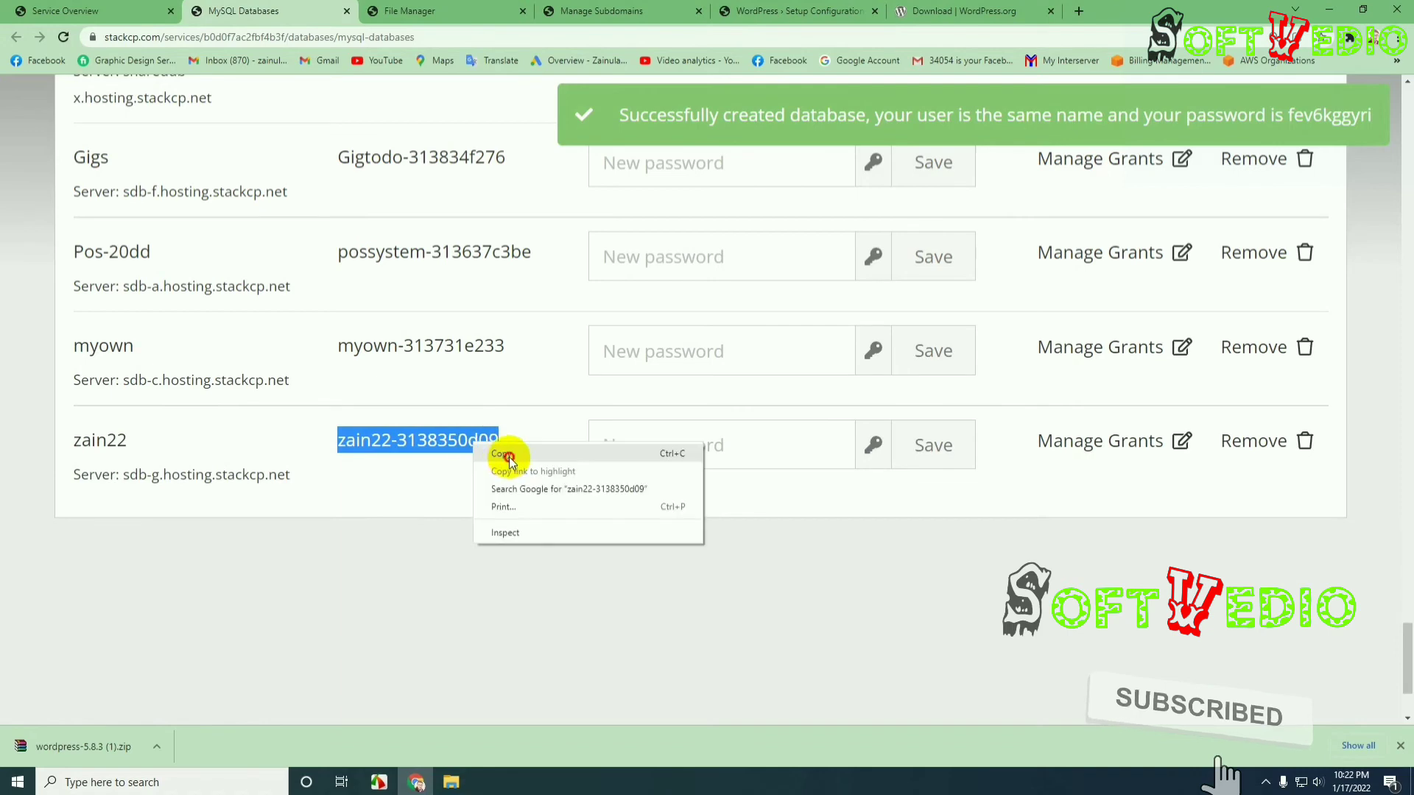
{"action": "left_click", "coordinate": [508, 460]}
{"action": "left_click", "coordinate": [791, 11]}
{"action": "right_click", "coordinate": [589, 259]}
{"action": "left_click", "coordinate": [626, 370]}
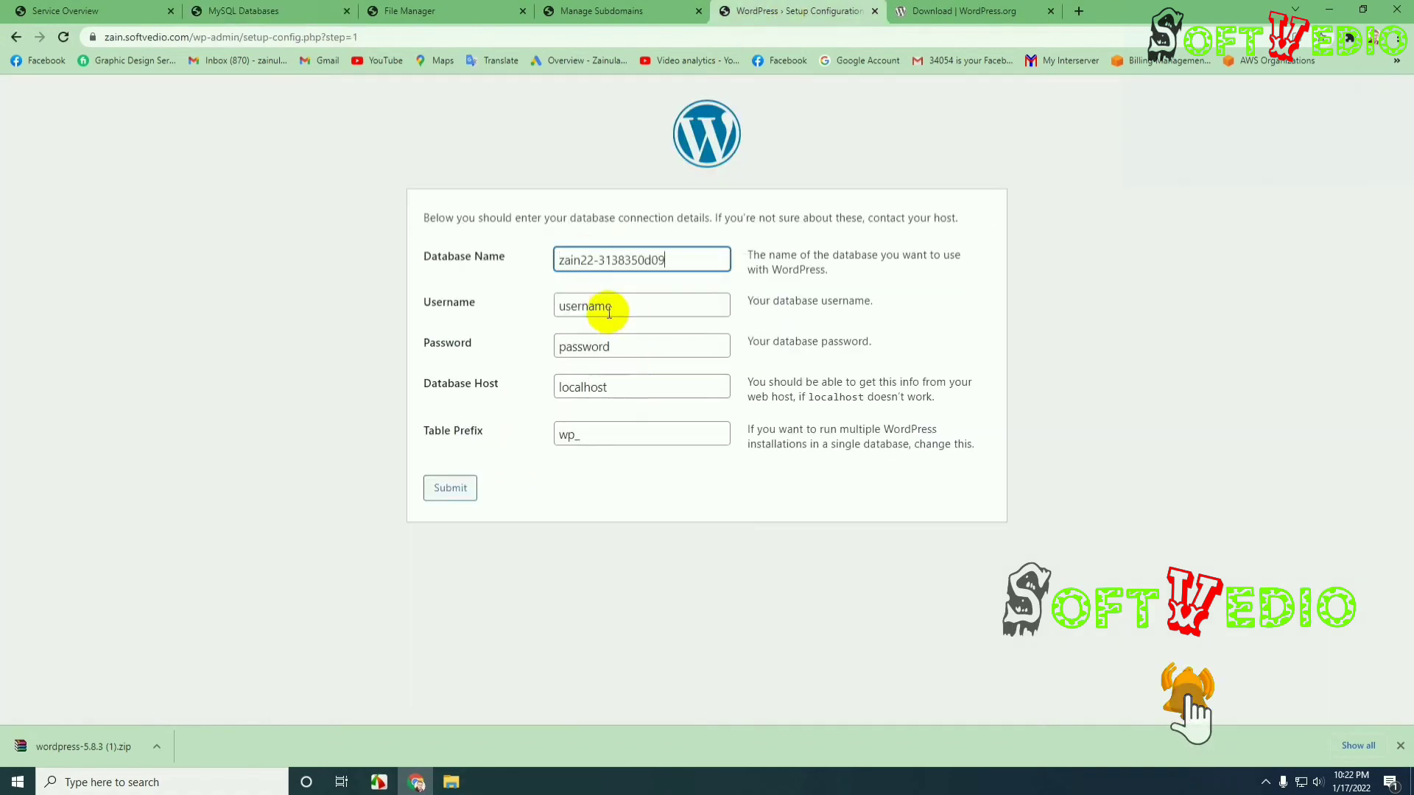
Replace the default username with the database user zain22 copied from the databases list
{"action": "double_click", "coordinate": [609, 306]}
{"action": "key", "text": "BackSpace"}
{"action": "left_click", "coordinate": [255, 17]}
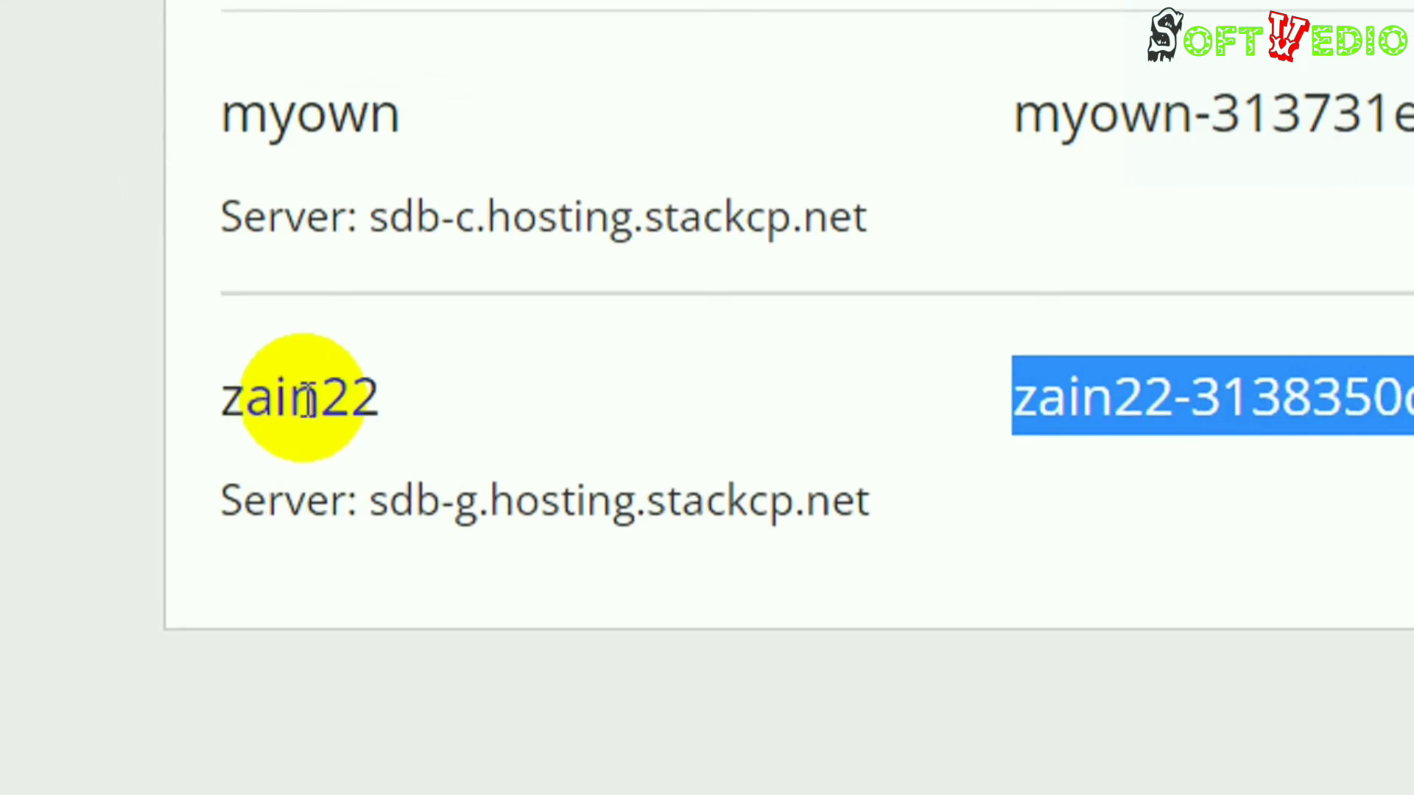
{"action": "left_click", "coordinate": [98, 441]}
{"action": "double_click", "coordinate": [98, 442]}
{"action": "right_click", "coordinate": [110, 446]}
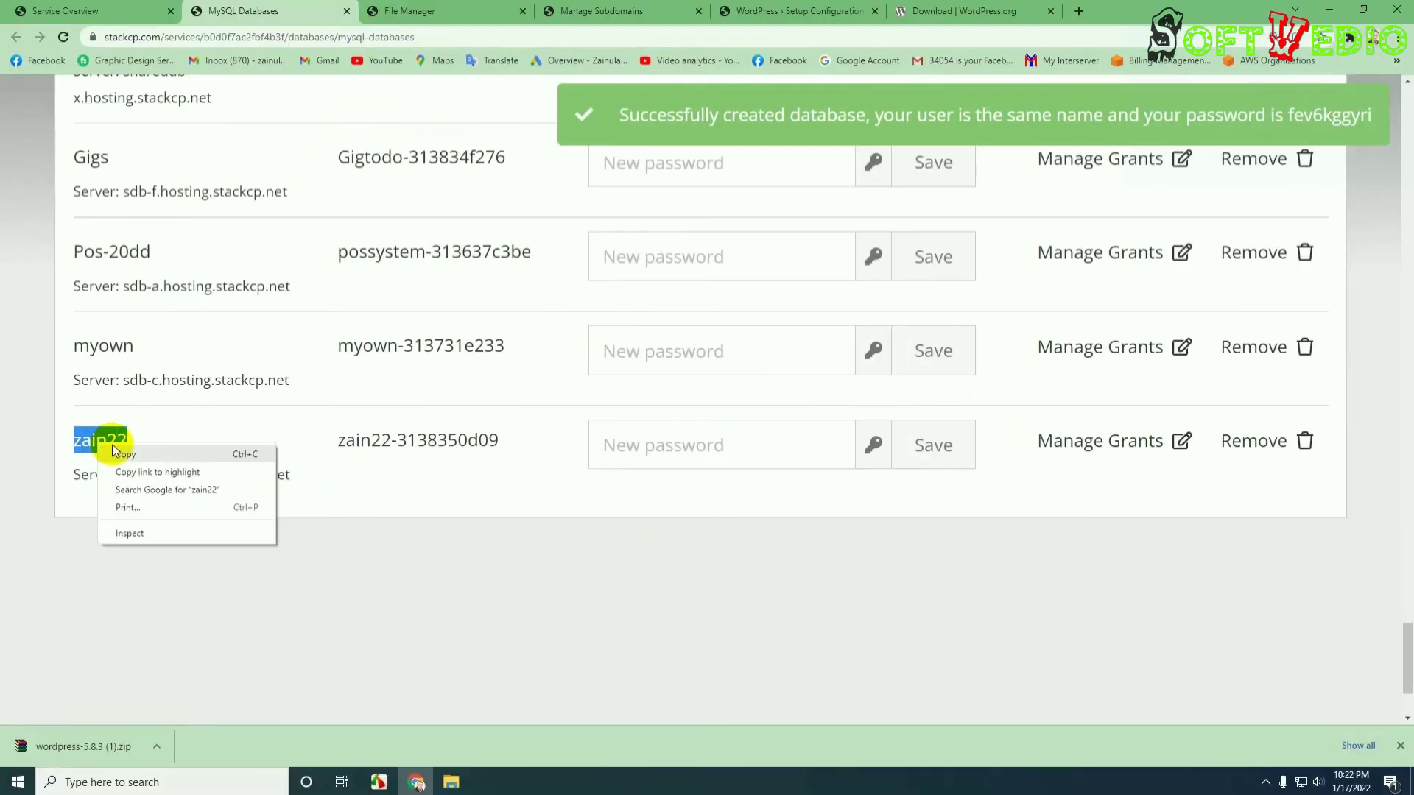
{"action": "left_click", "coordinate": [136, 454]}
{"action": "left_click", "coordinate": [791, 11]}
{"action": "right_click", "coordinate": [607, 309]}
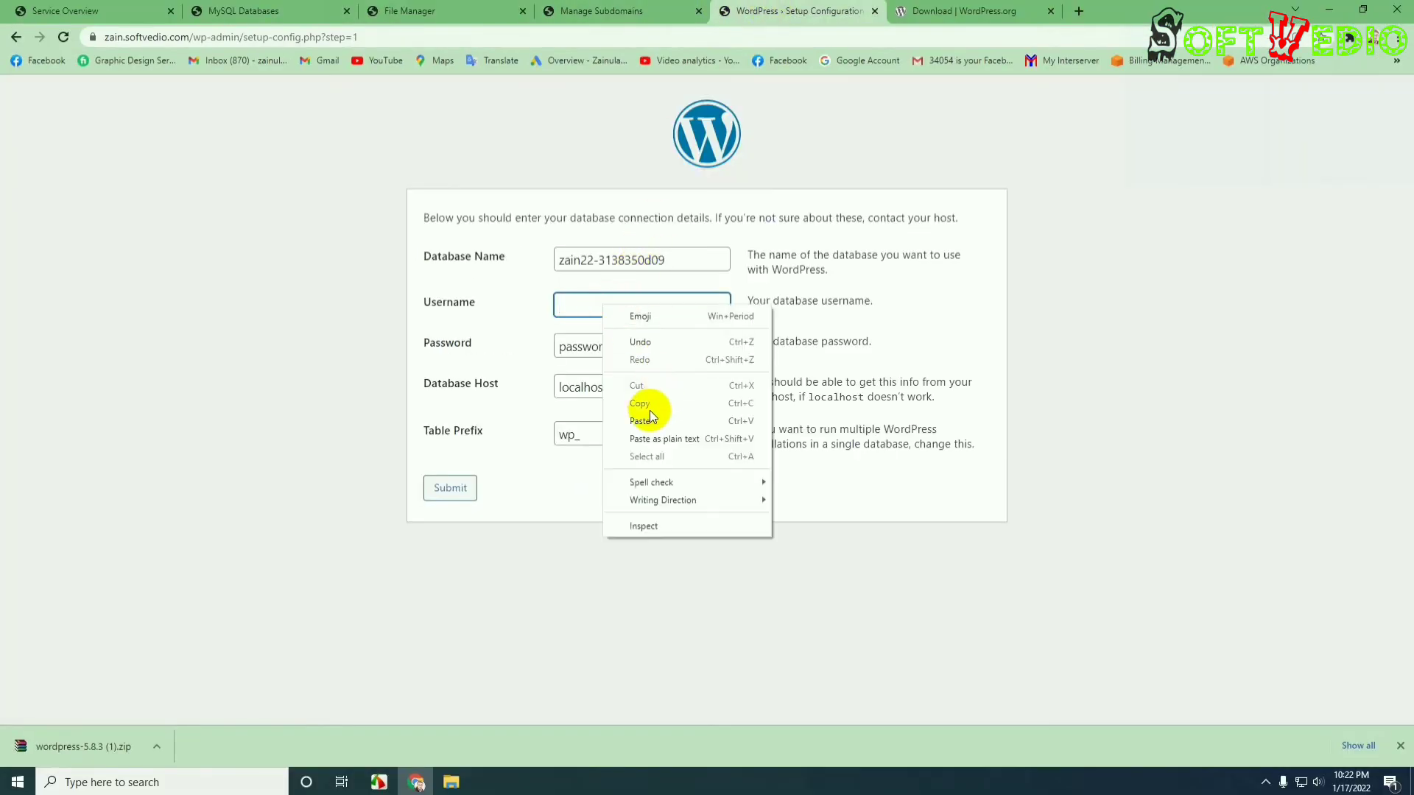
{"action": "left_click", "coordinate": [648, 409]}
Enter the database password and host sdb-g.hosting.stackcp.net, keep the wp_ prefix, and submit
{"action": "double_click", "coordinate": [594, 349]}
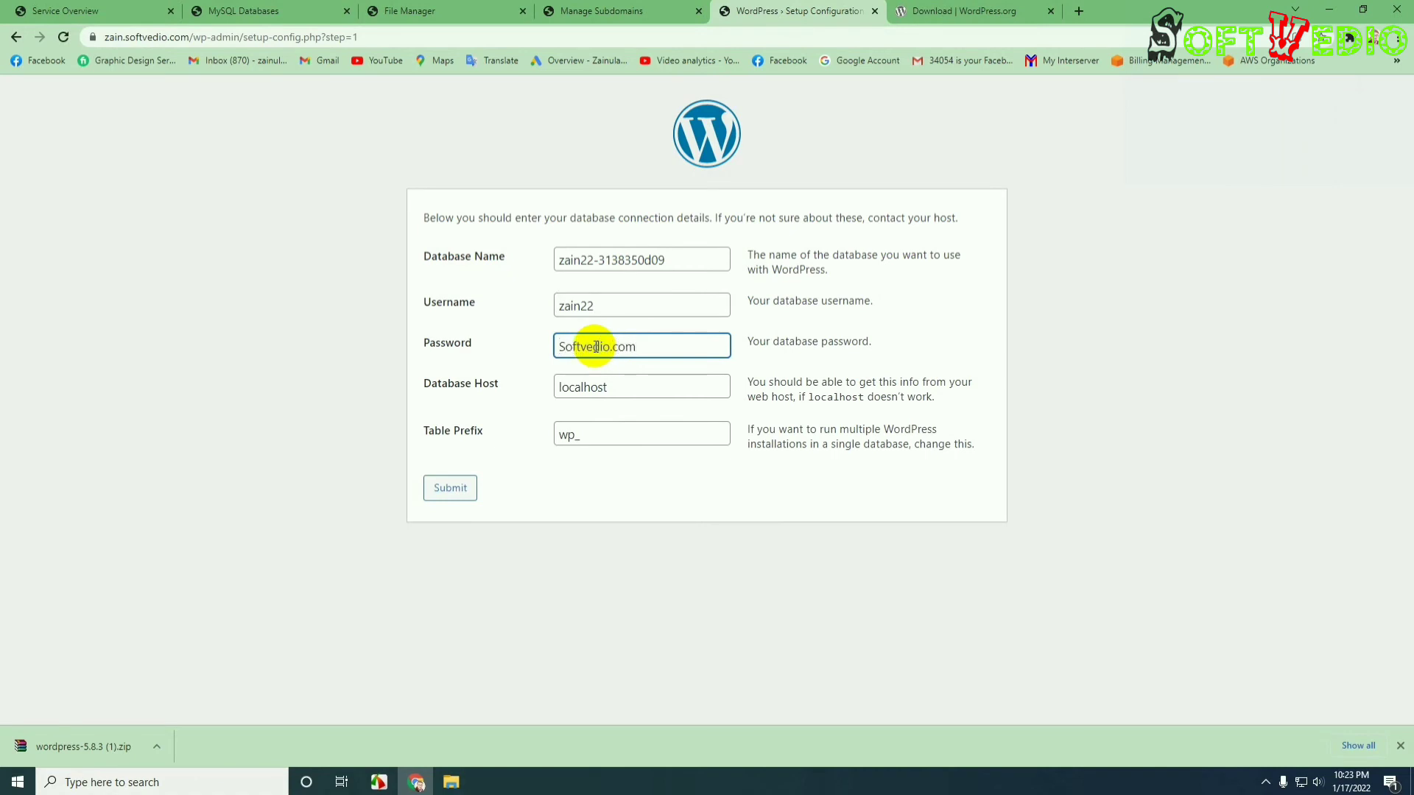
{"action": "left_click", "coordinate": [619, 394]}
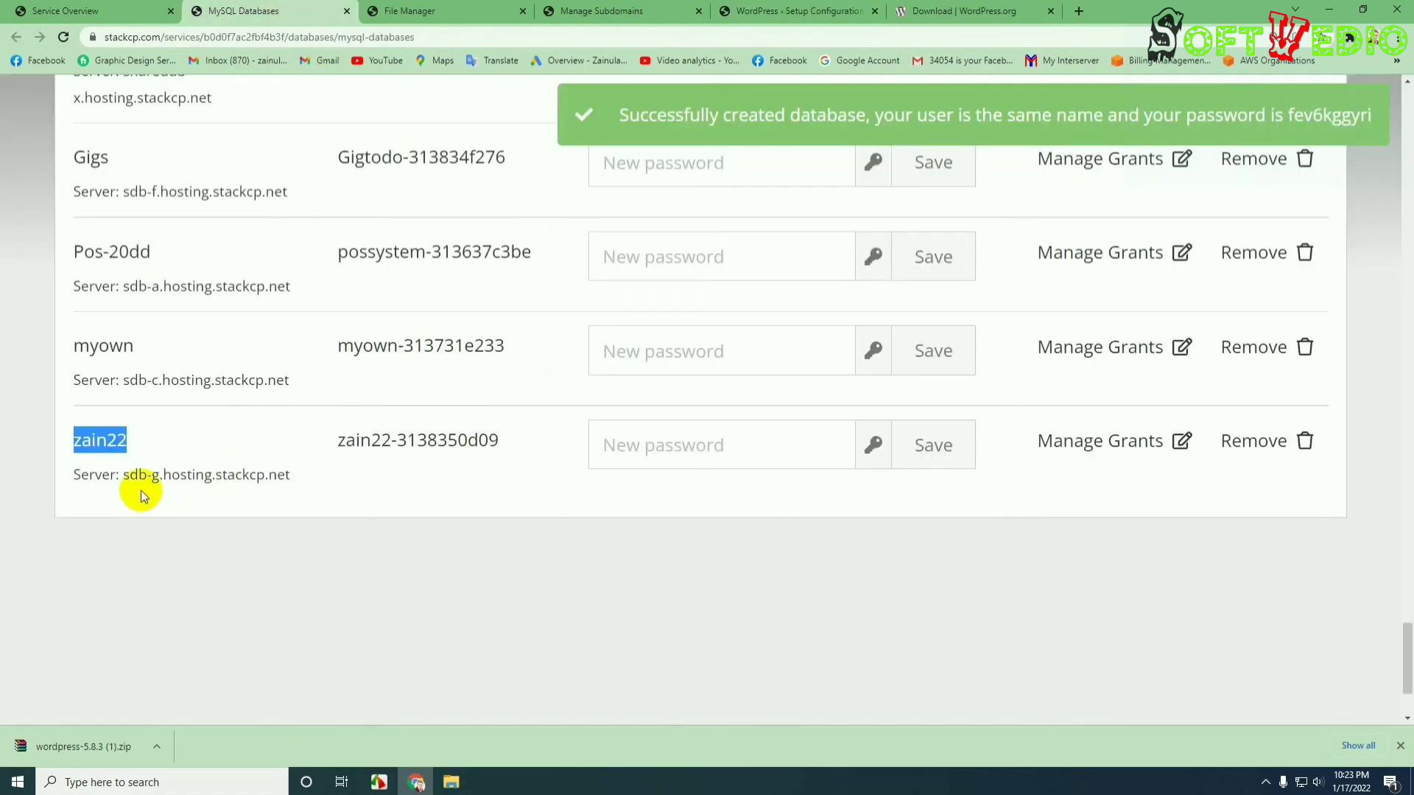
{"action": "left_click_drag", "start_coordinate": [123, 475], "coordinate": [302, 491]}
{"action": "left_click", "coordinate": [600, 11]}
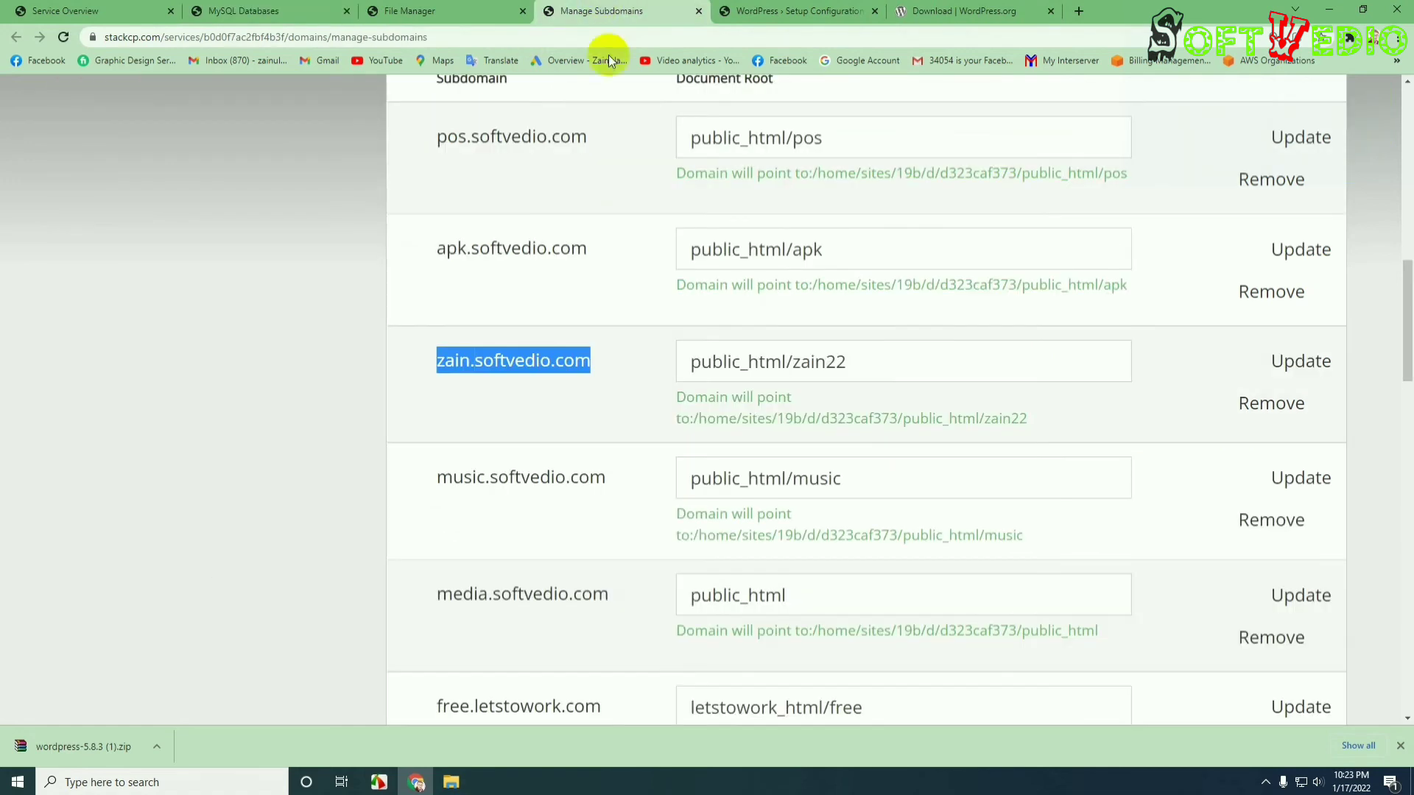
{"action": "left_click", "coordinate": [773, 11]}
{"action": "right_click", "coordinate": [604, 383]}
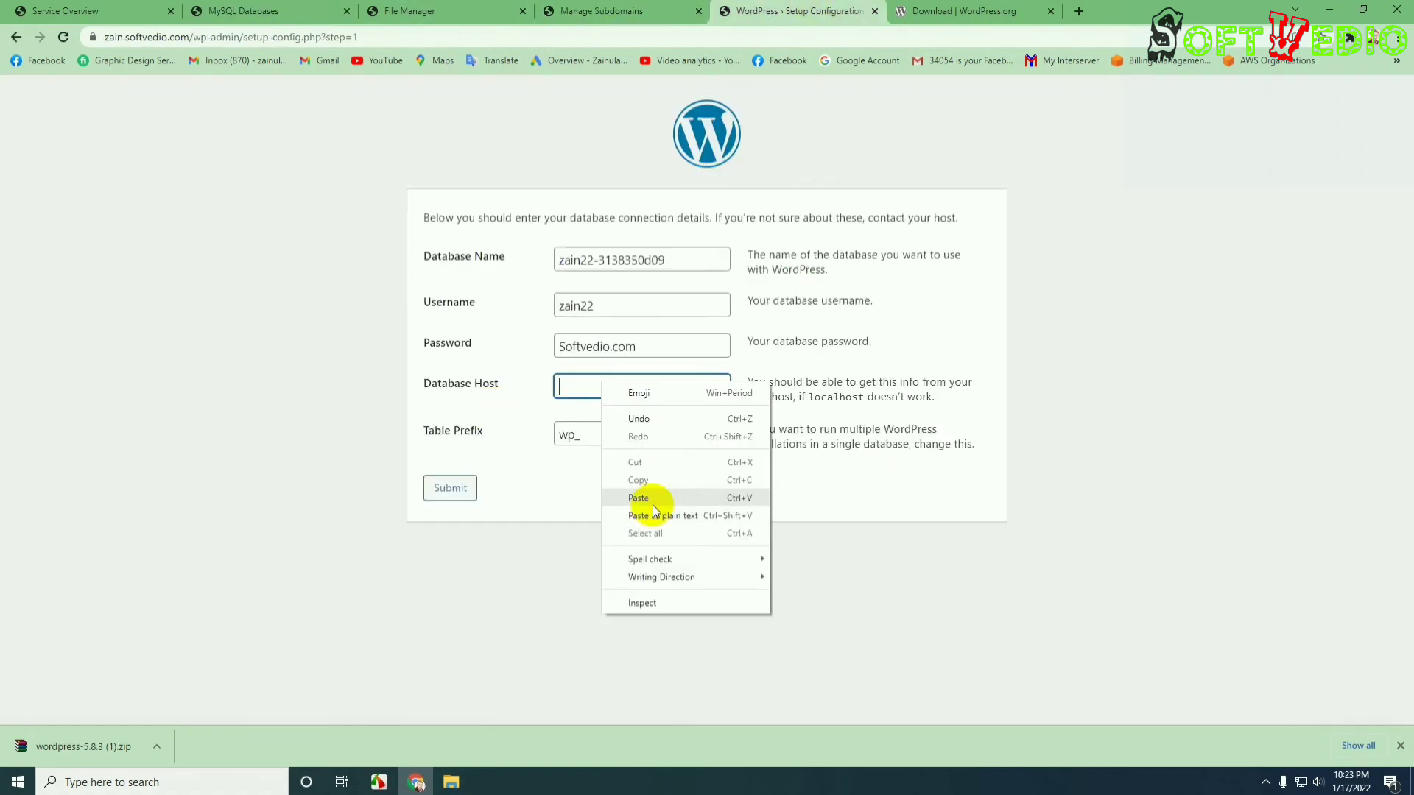
{"action": "left_click", "coordinate": [644, 495]}
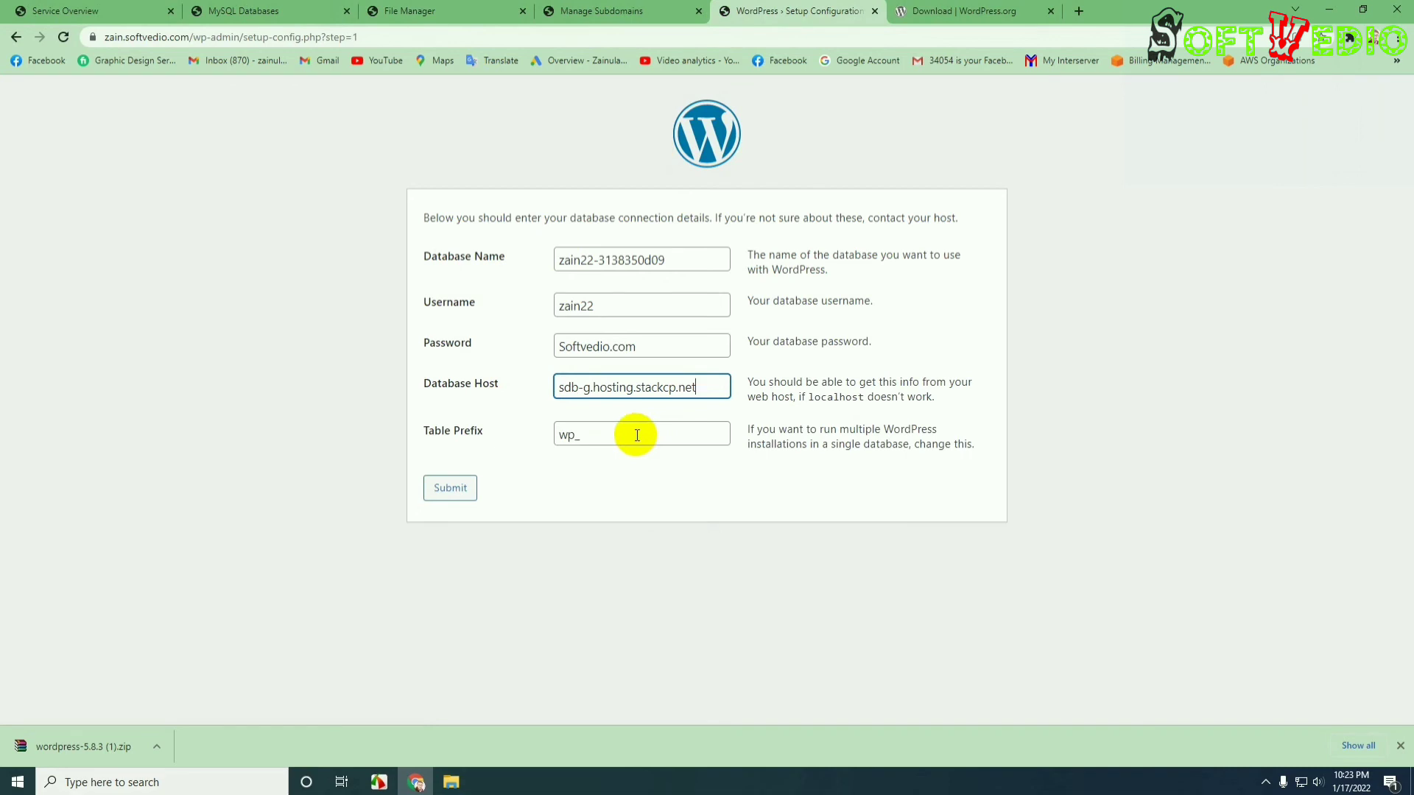
{"action": "left_click", "coordinate": [611, 434]}
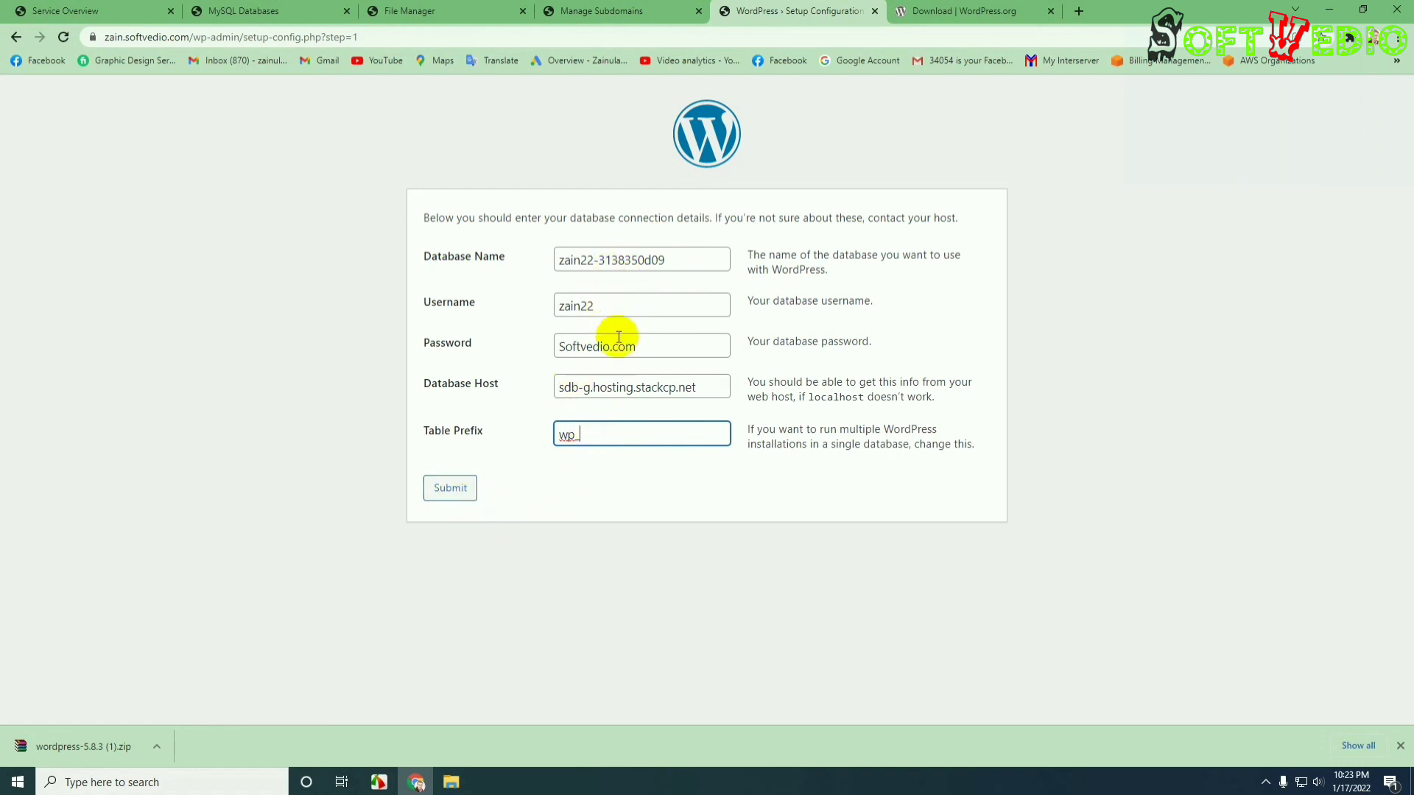
{"action": "left_click", "coordinate": [452, 488]}
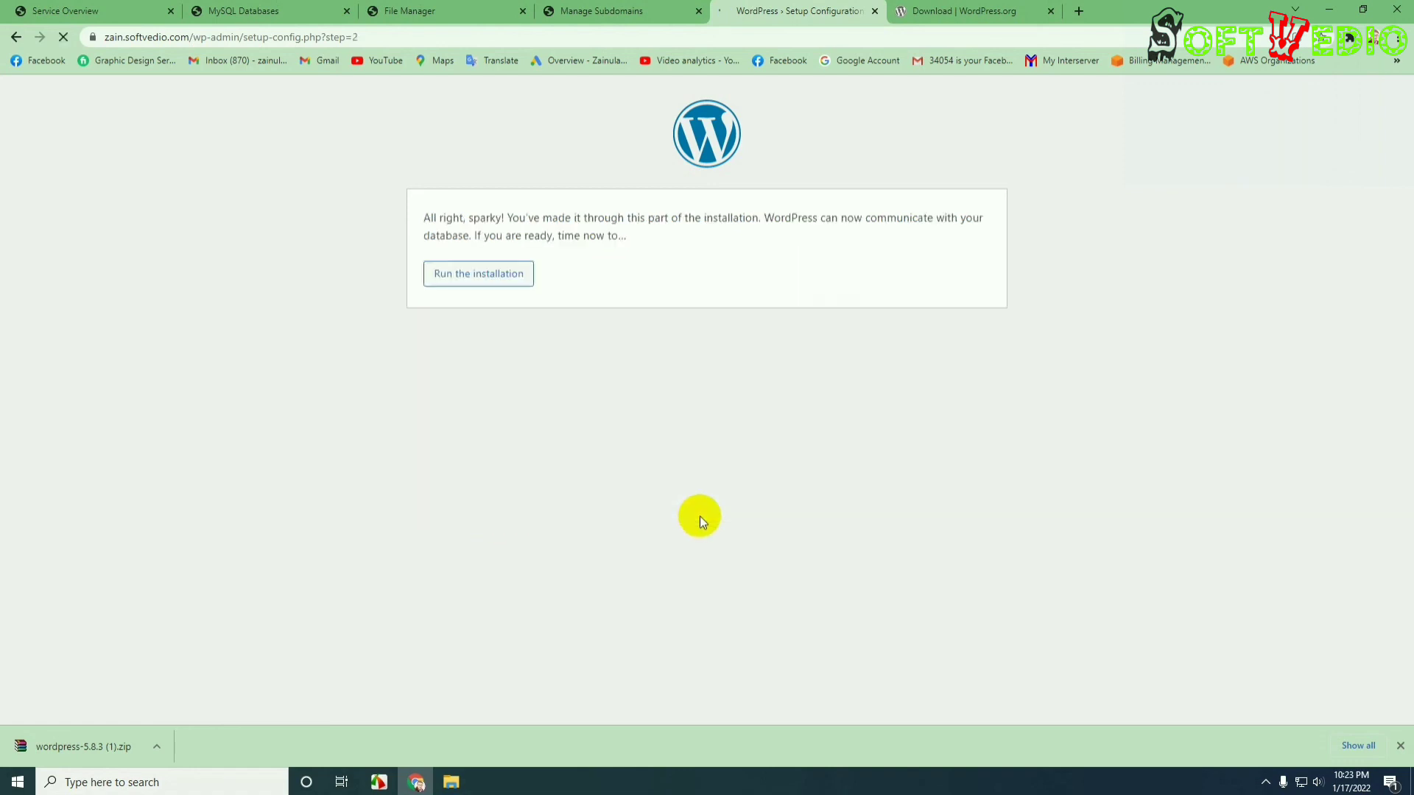
Run the installation and review the Welcome form's site title, username, password and email fields
{"action": "left_click_drag", "start_coordinate": [422, 210], "coordinate": [670, 263]}
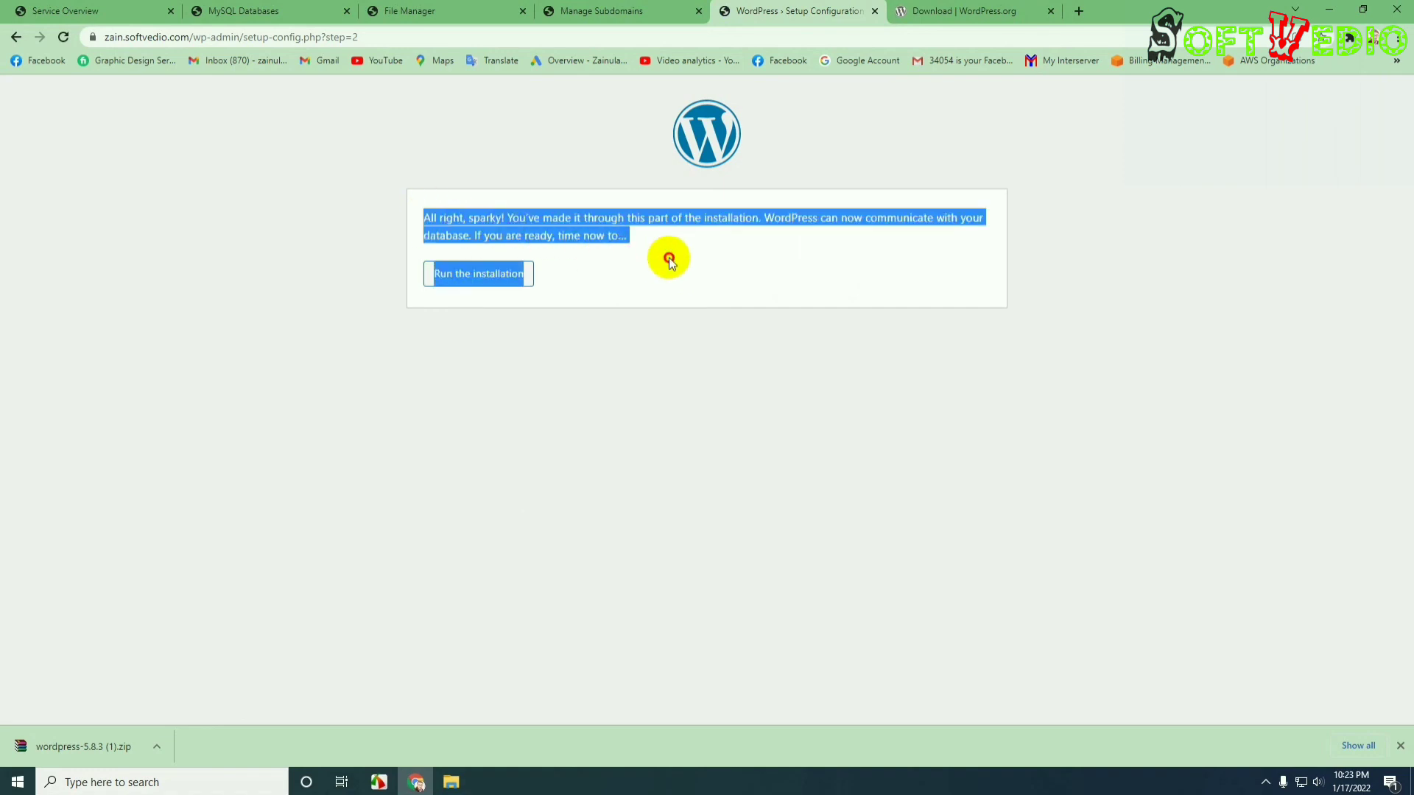
{"action": "left_click", "coordinate": [489, 280]}
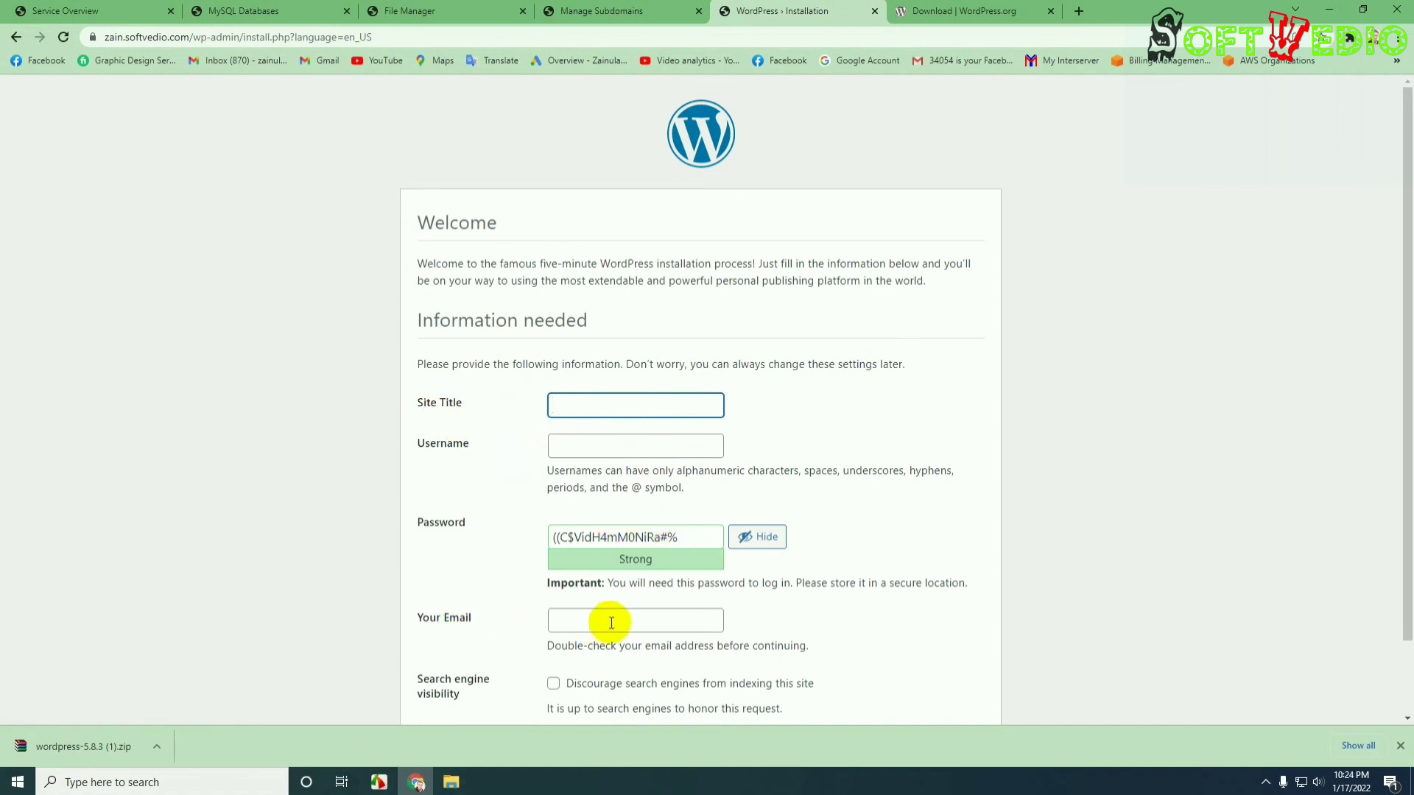
{"action": "scroll", "coordinate": [606, 621], "scroll_direction": "down", "scroll_amount": 2}
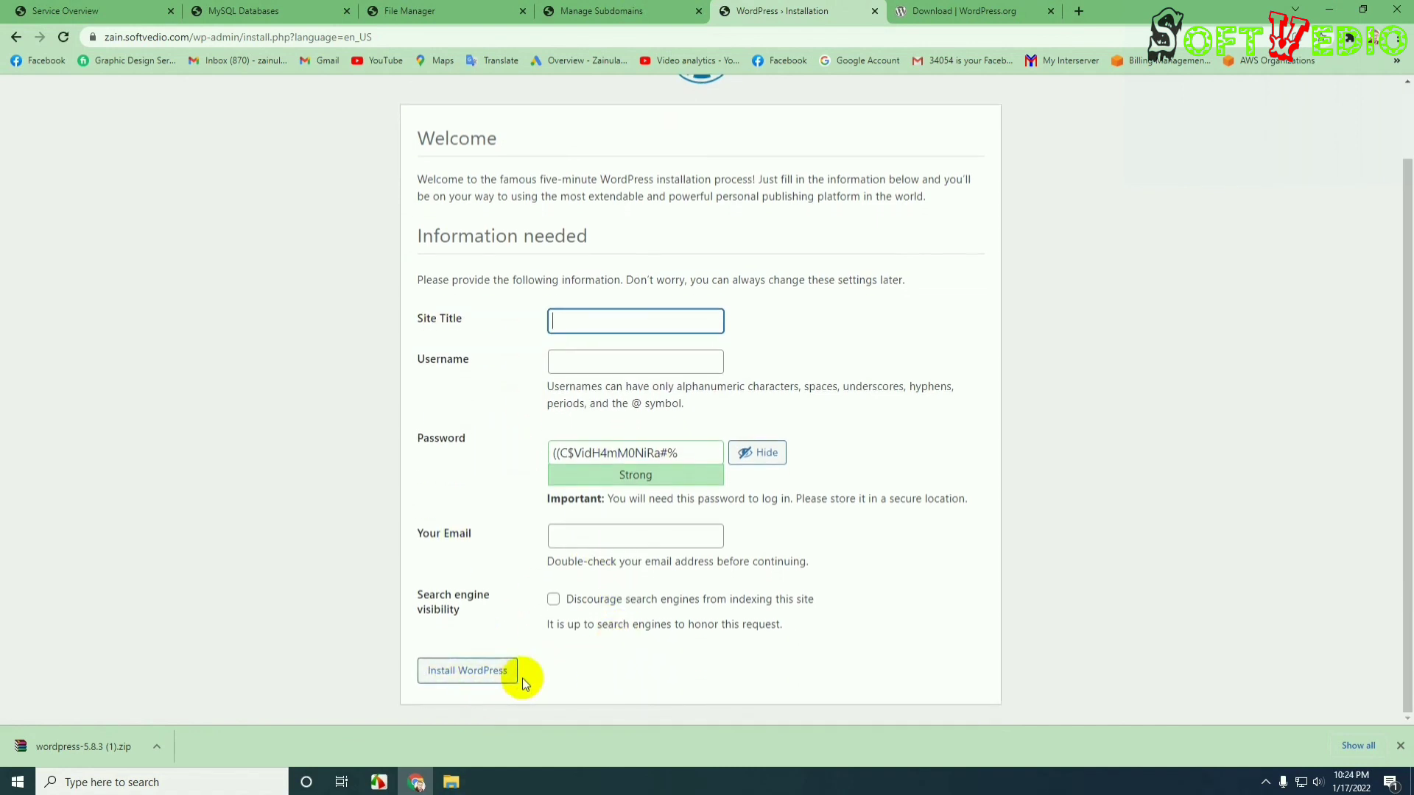
{"action": "scroll", "coordinate": [736, 604], "scroll_direction": "up", "scroll_amount": 2}
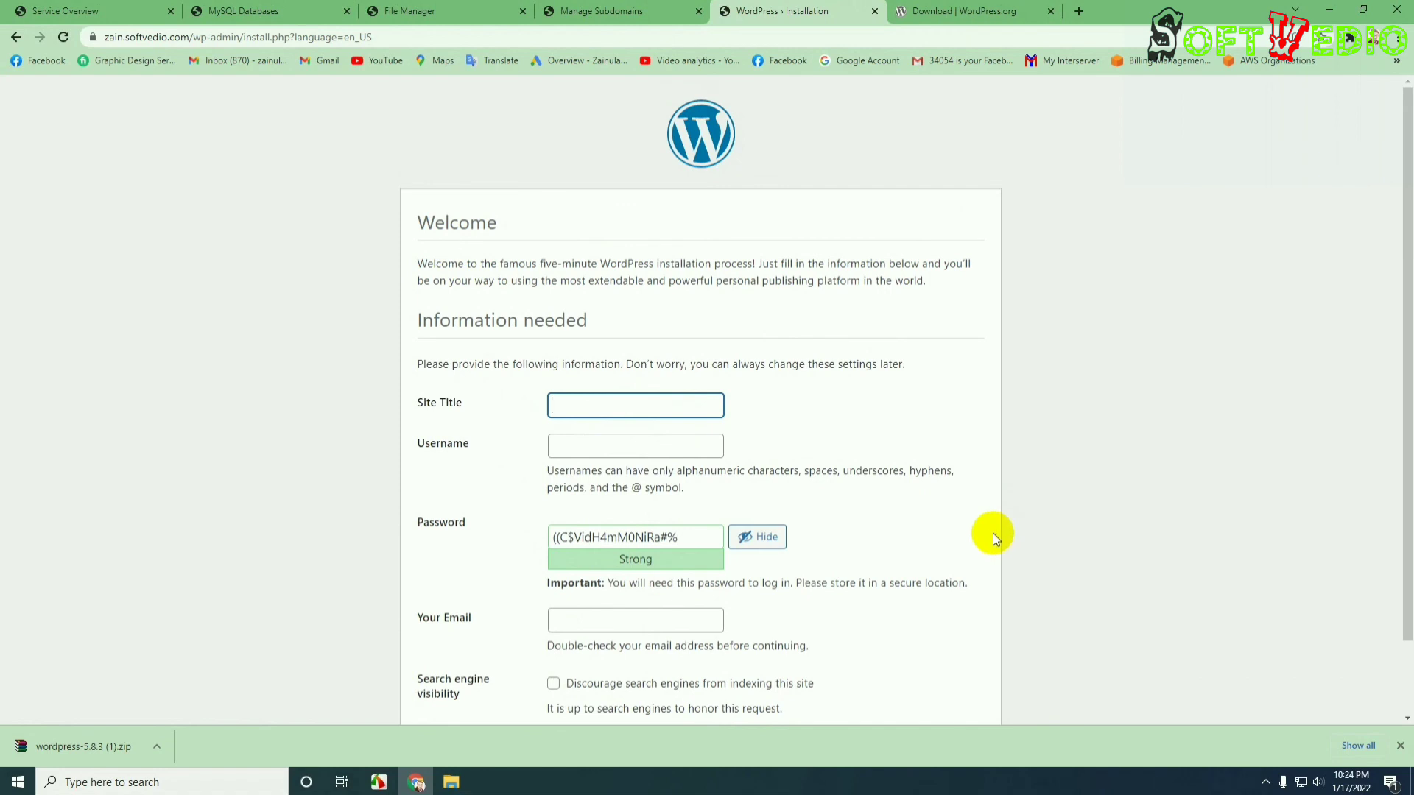
{"action": "scroll", "coordinate": [333, 571], "scroll_direction": "down", "scroll_amount": 2}
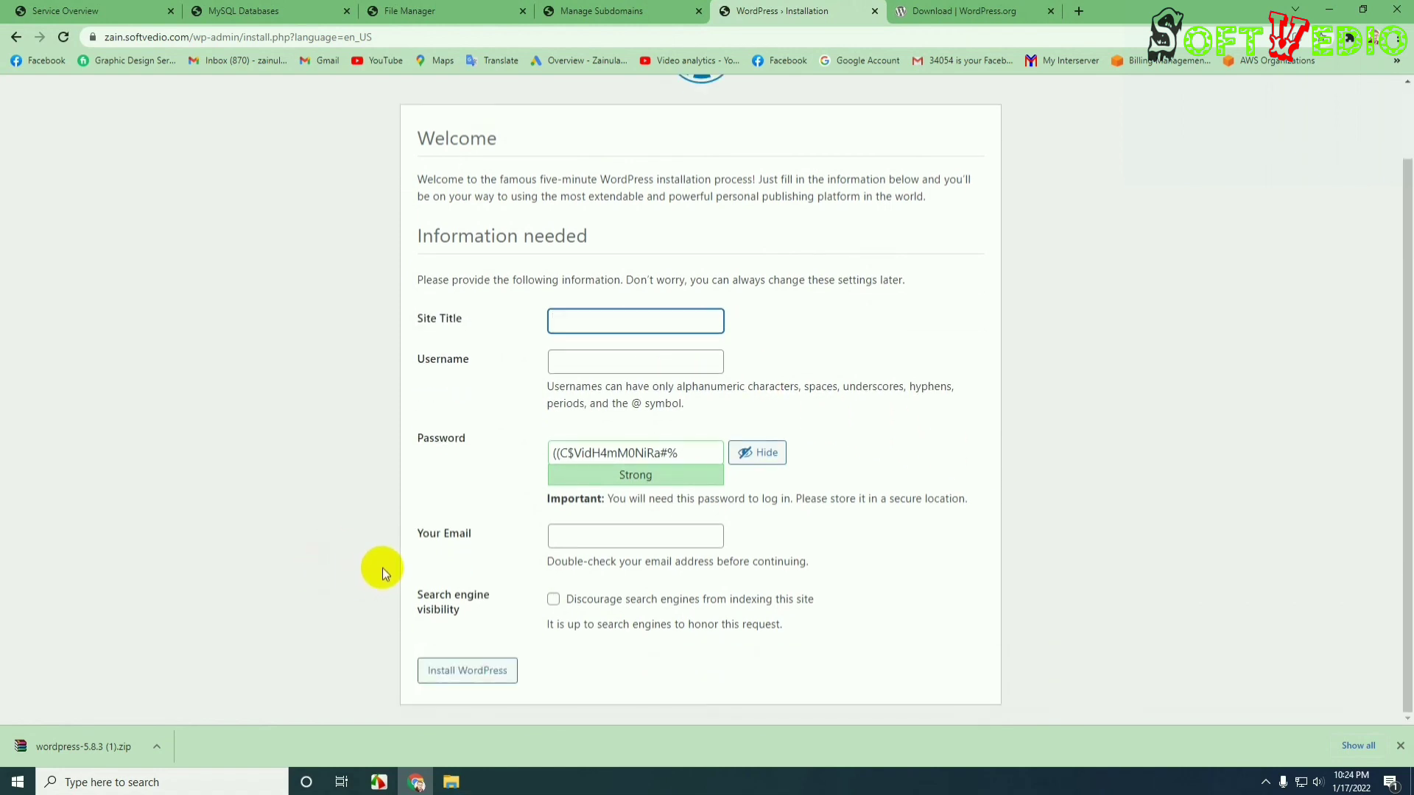